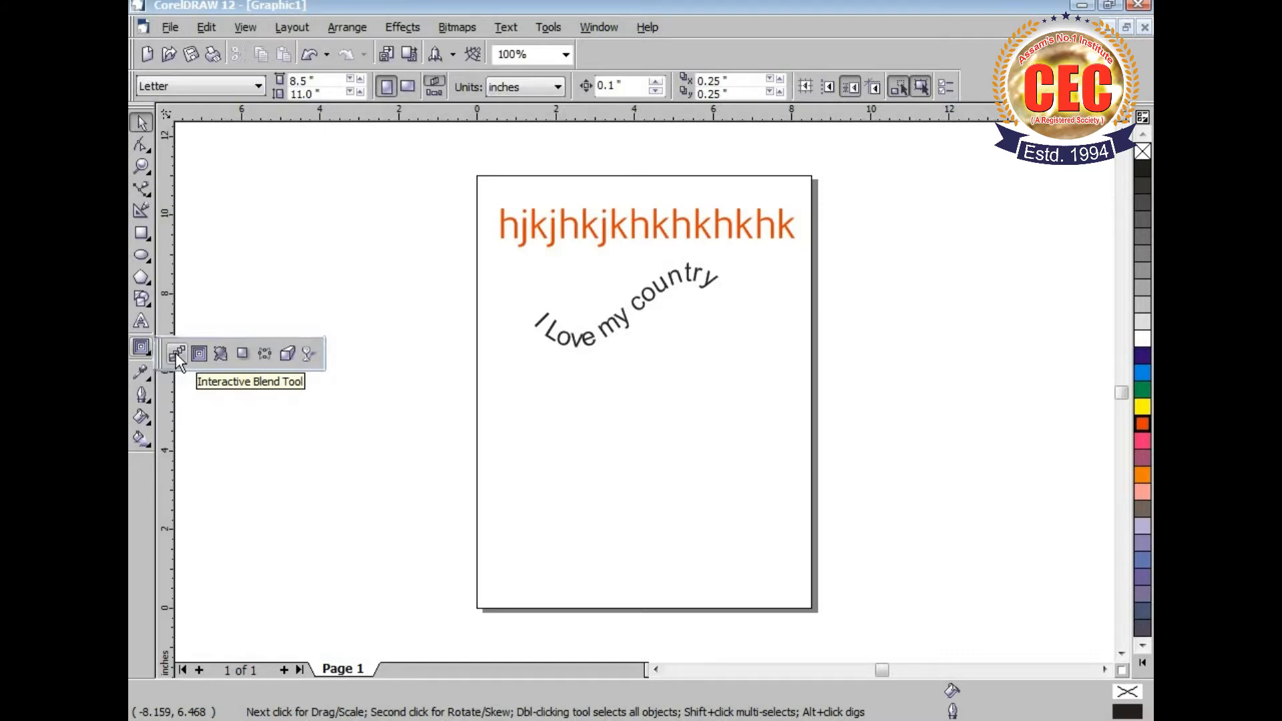
# Step: Delete the orange text line and the curved "I Love my country" text from the page
pyautogui.click(578, 230)
pyautogui.click(575, 220)
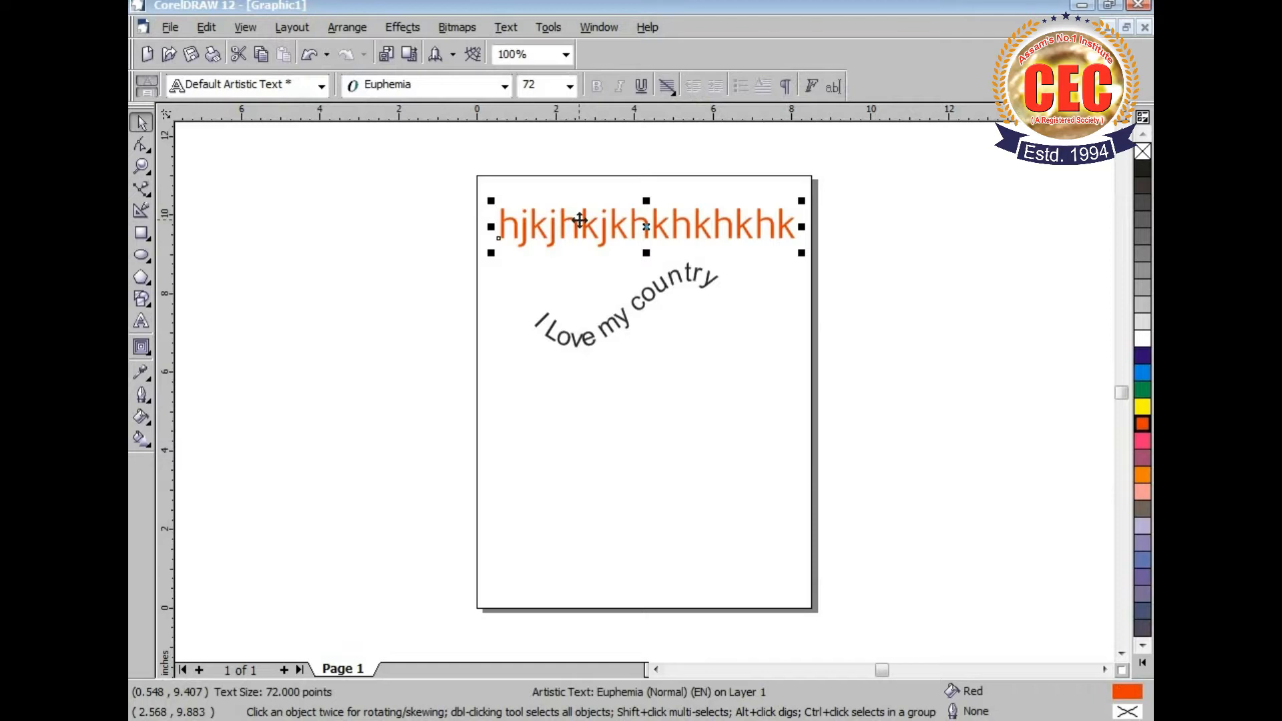
pyautogui.press('Delete')
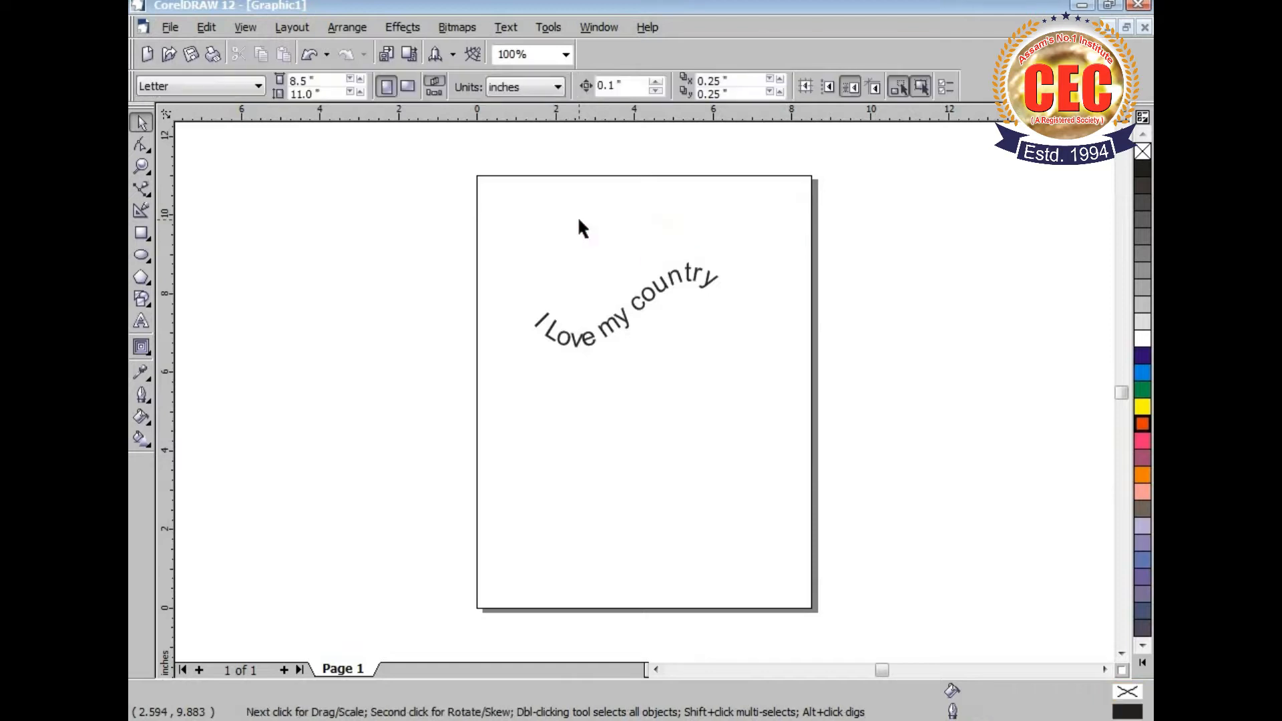
pyautogui.click(625, 318)
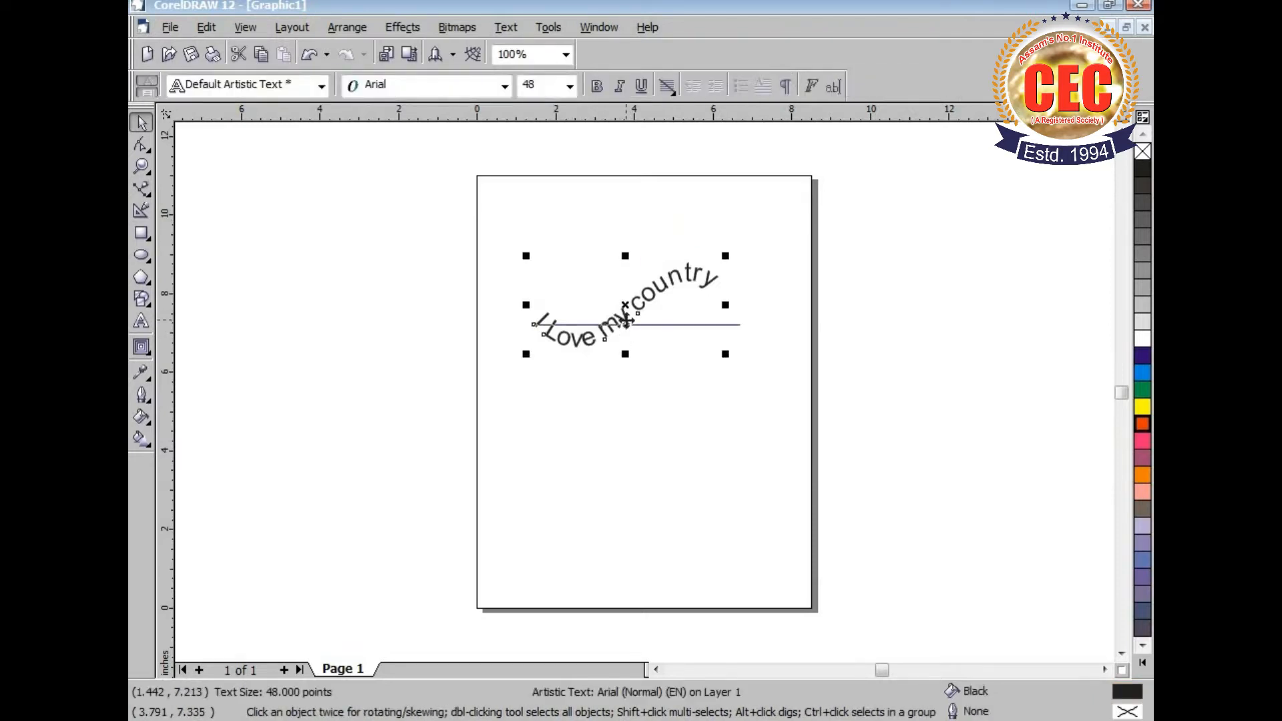
pyautogui.press('Delete')
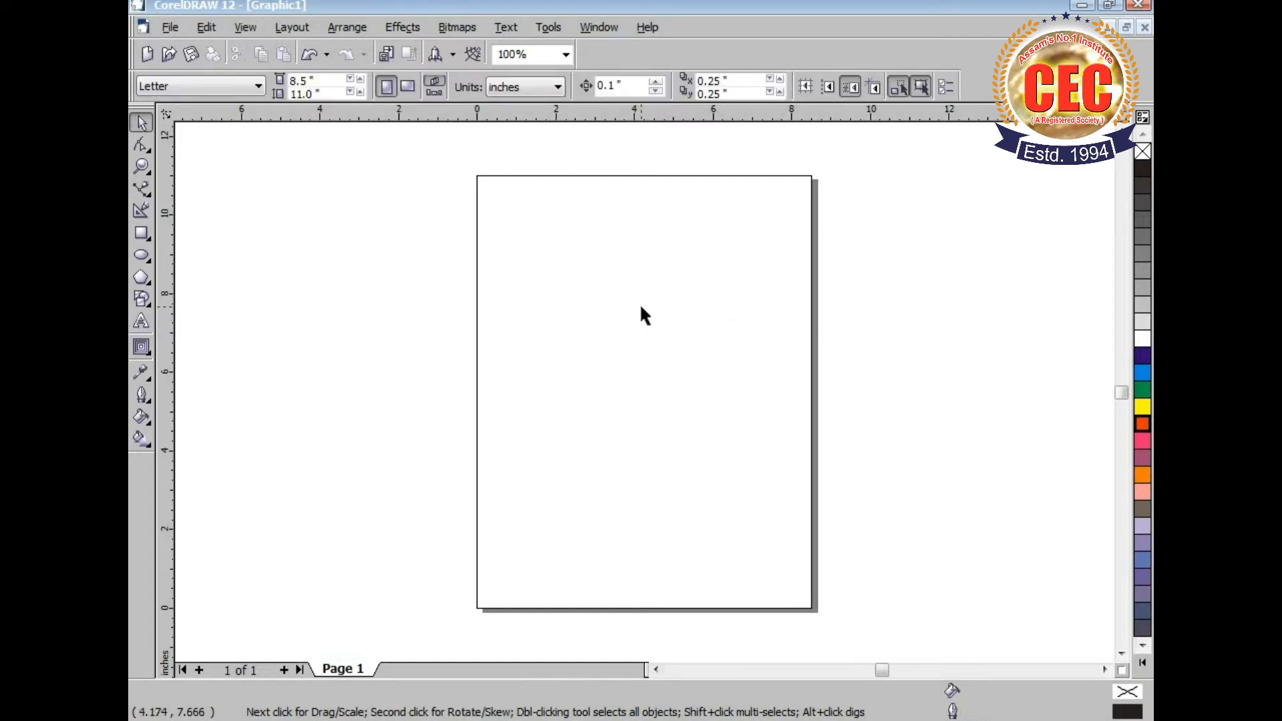
# Step: Draw a rectangle about 2.1 by 2.5 inches near the page top and an ellipse about 2.4 by 2.9 inches in the lower right
pyautogui.click(141, 233)
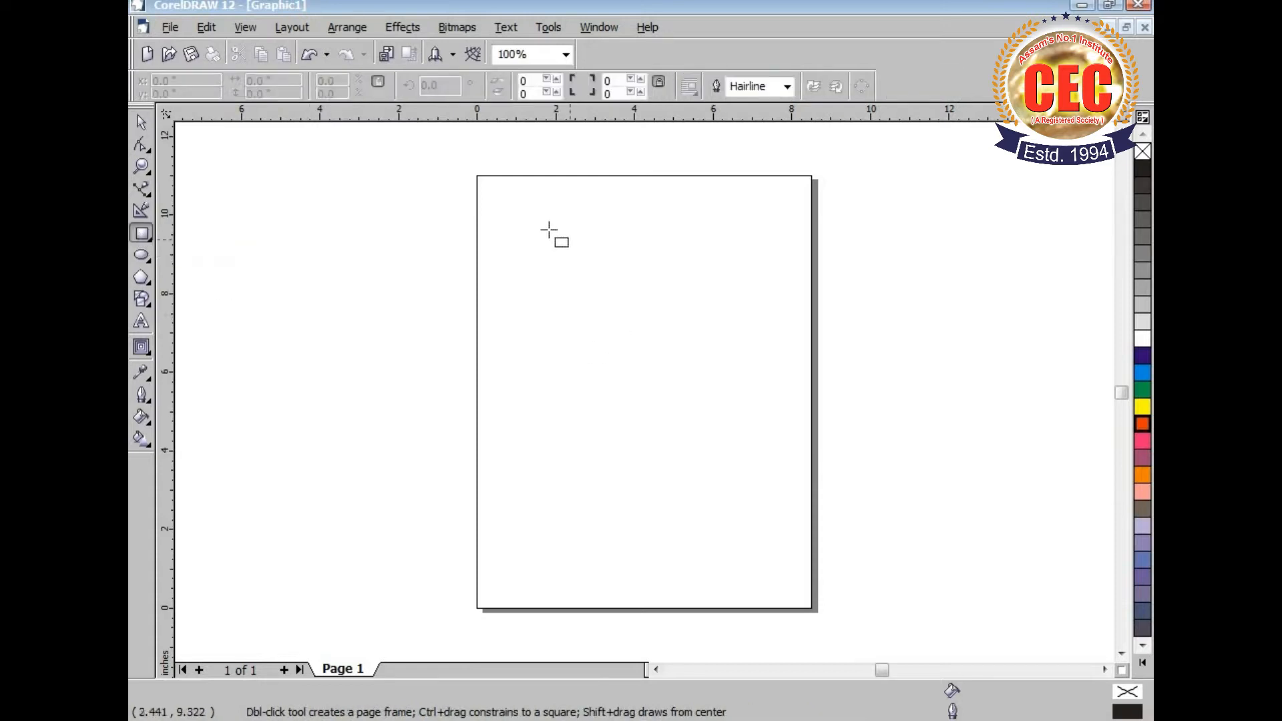
pyautogui.moveTo(553, 212); pyautogui.dragTo(636, 309)
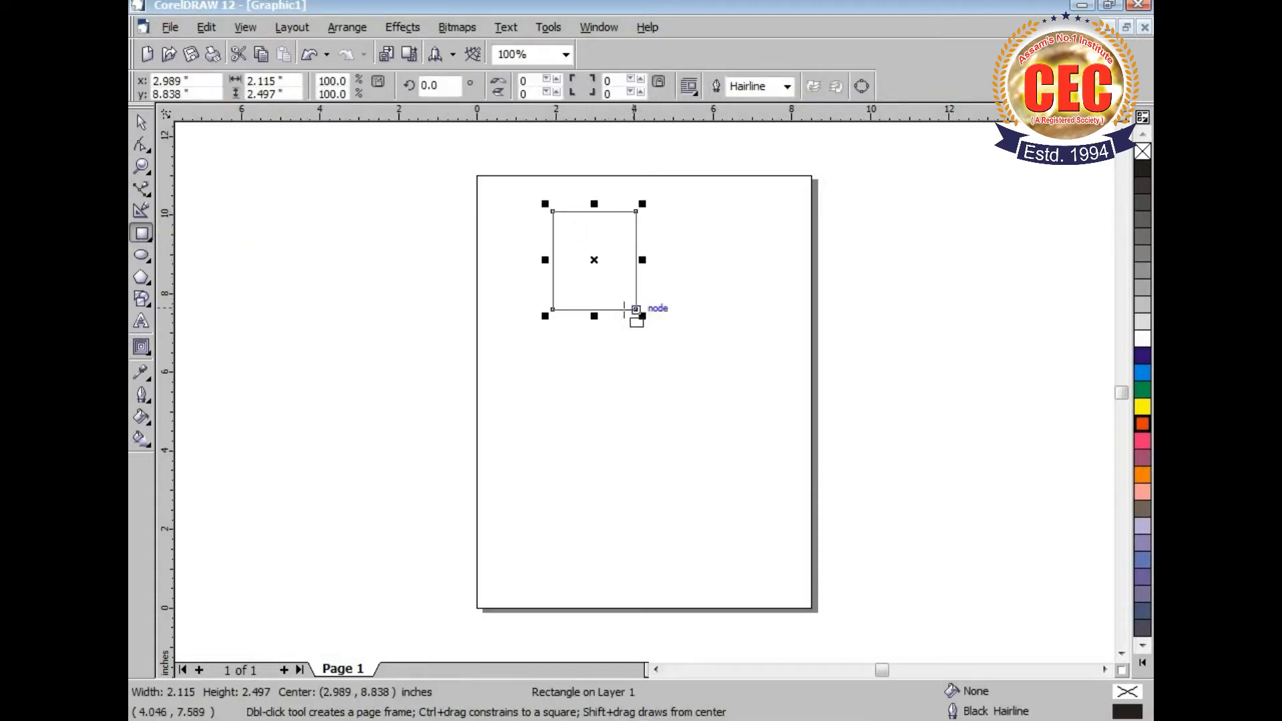
pyautogui.click(141, 255)
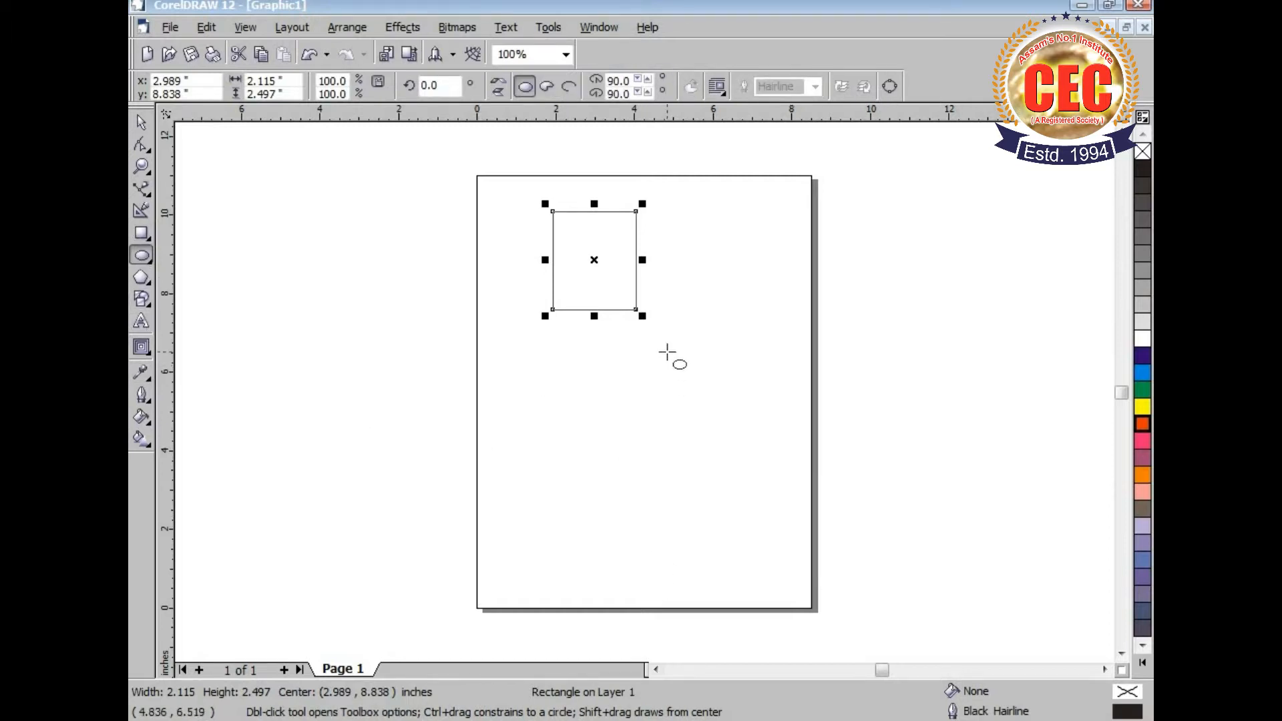
pyautogui.moveTo(627, 437); pyautogui.dragTo(720, 554)
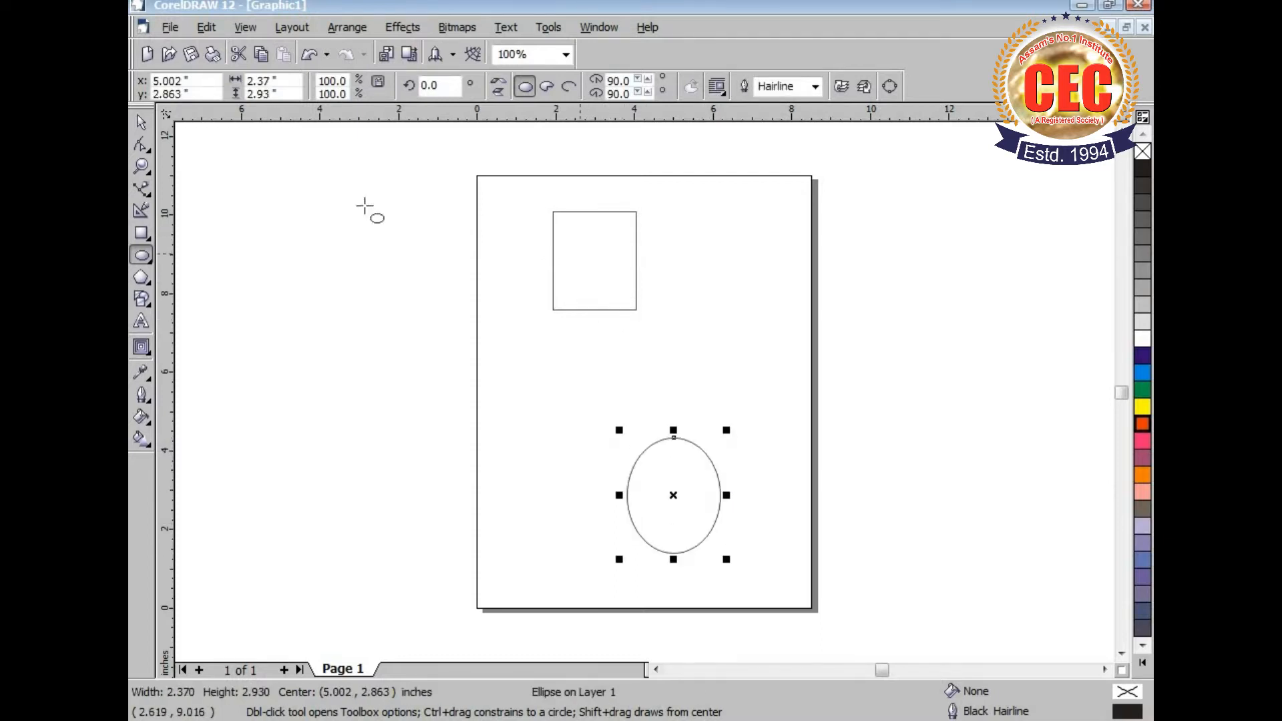
# Step: Try to apply an interactive contour running from the rectangle's edge to its center
pyautogui.click(140, 122)
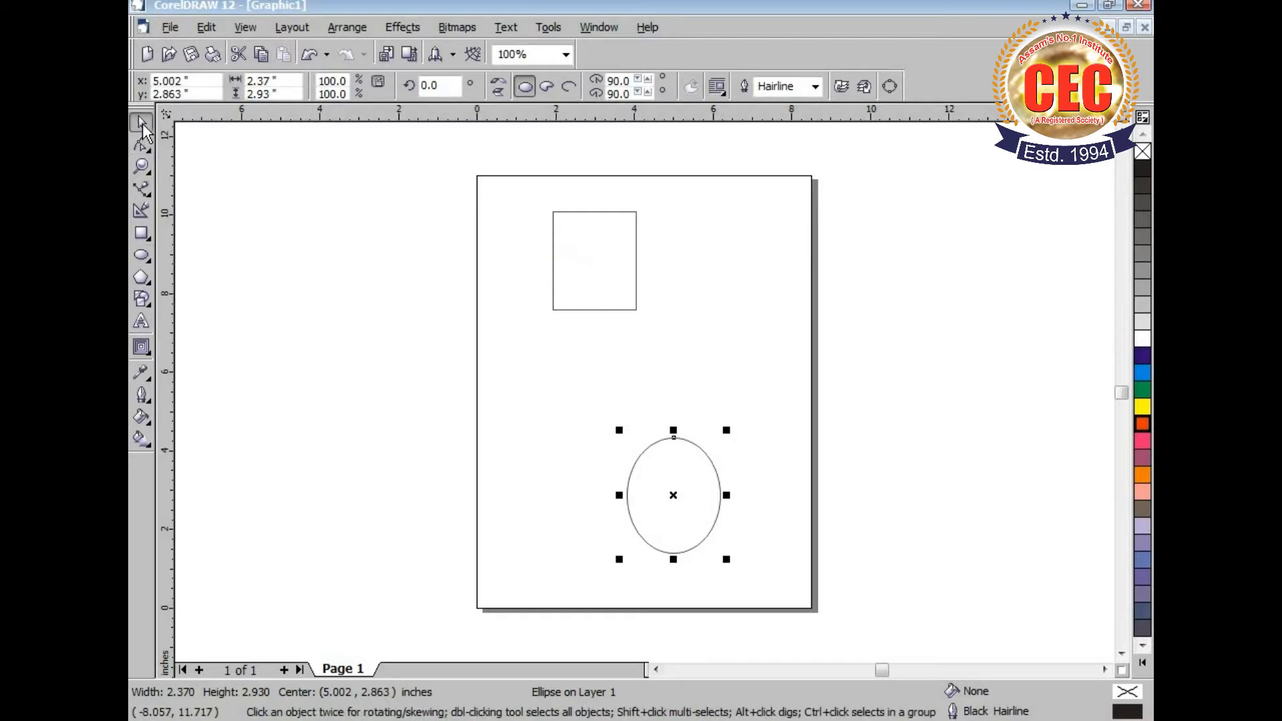
pyautogui.click(577, 211)
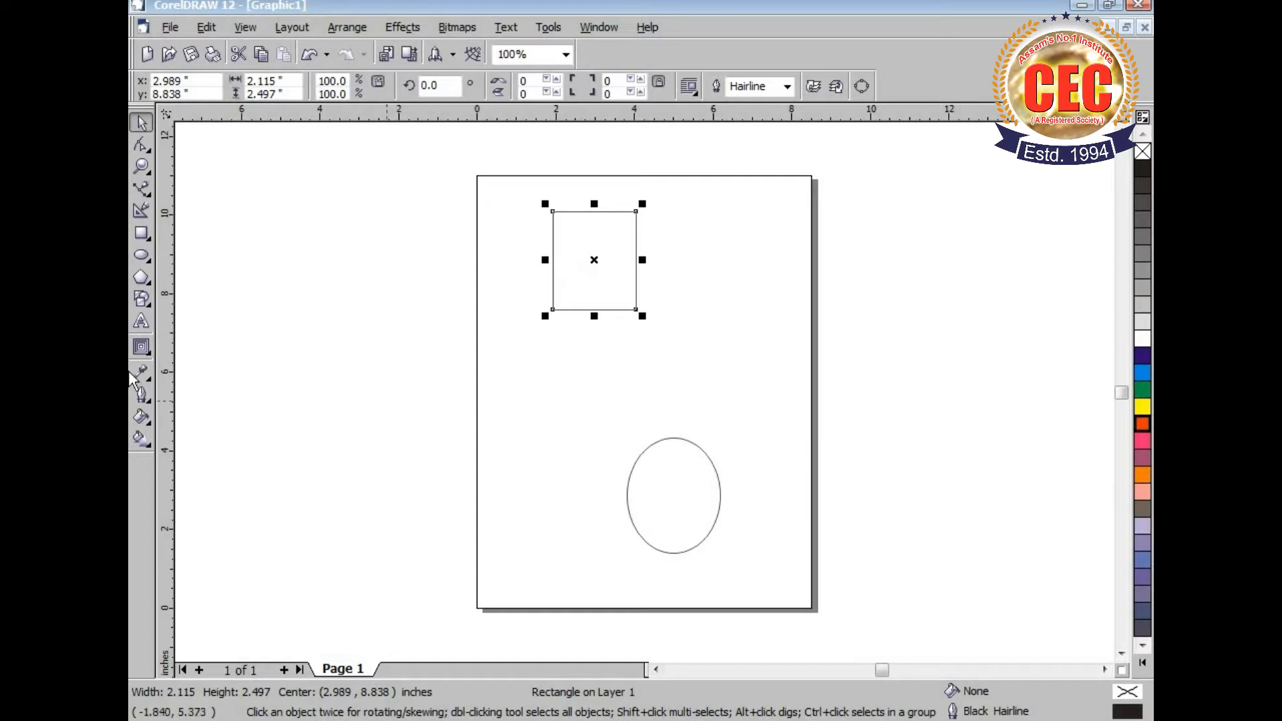
pyautogui.click(142, 347)
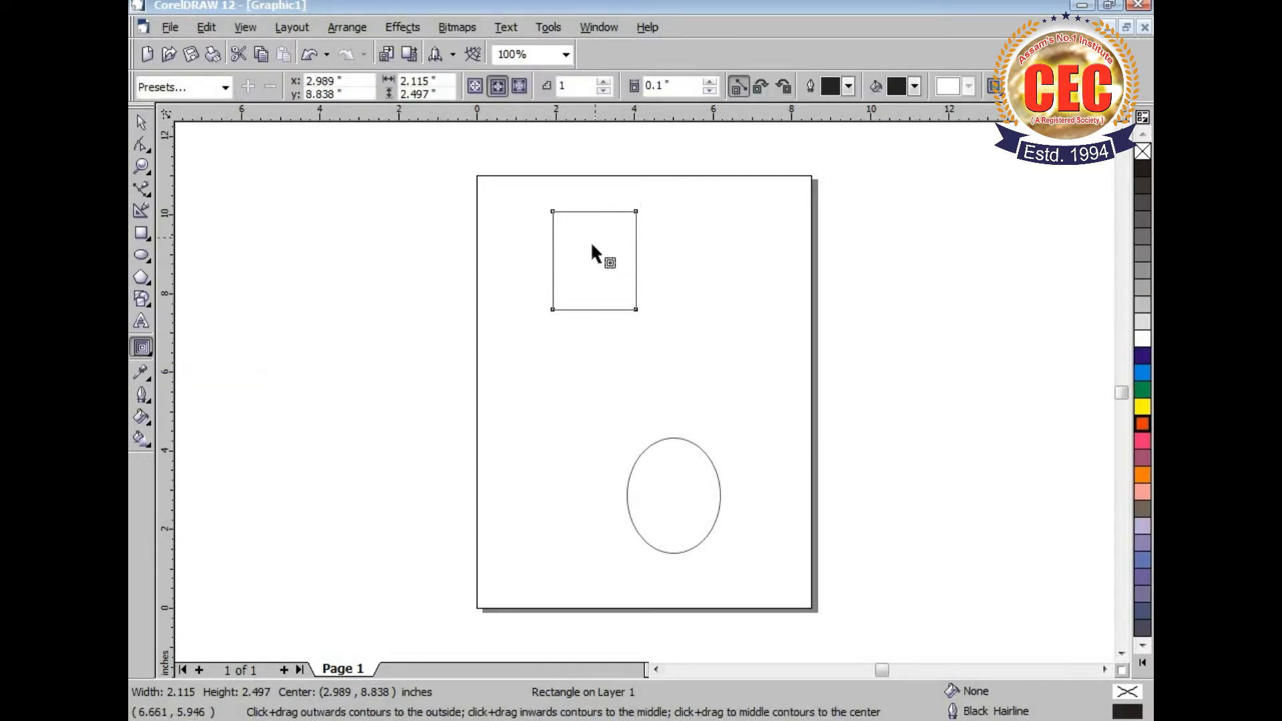
pyautogui.moveTo(599, 308); pyautogui.dragTo(590, 254)
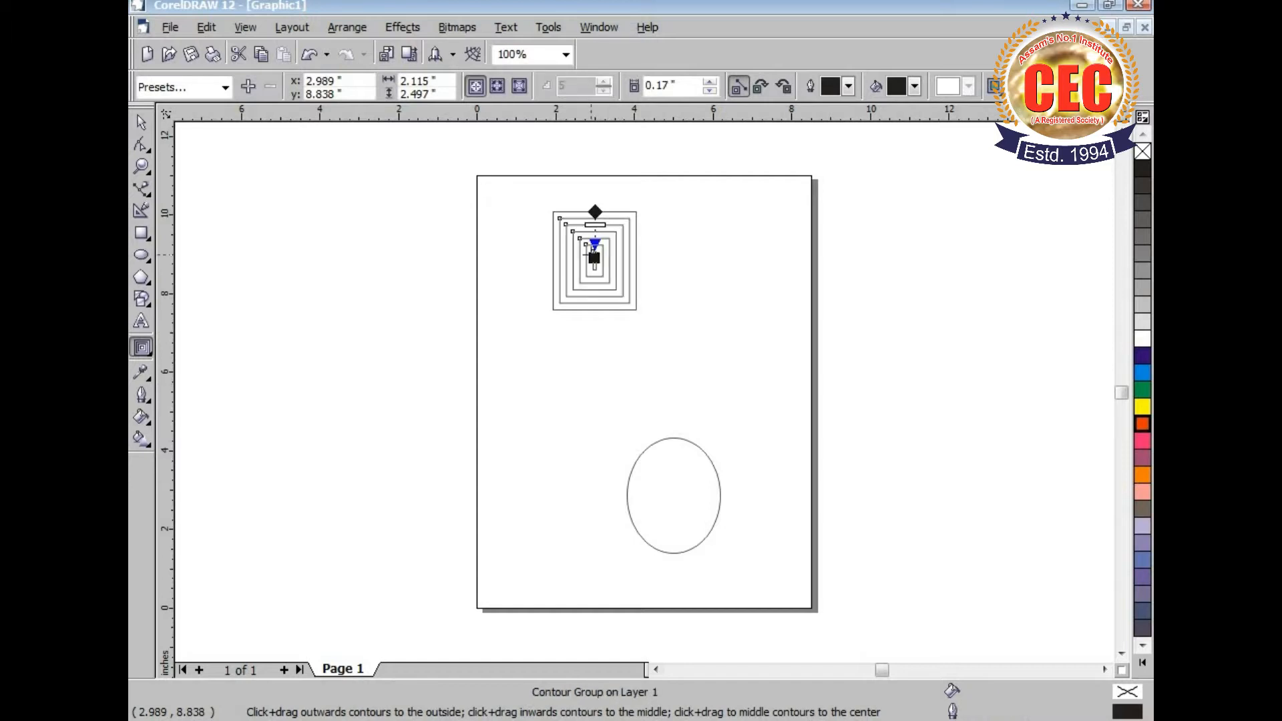
# Step: Undo the contour and blend the rectangle into the ellipse in a straight line with the Interactive Blend tool
pyautogui.click(154, 358)
pyautogui.click(175, 351)
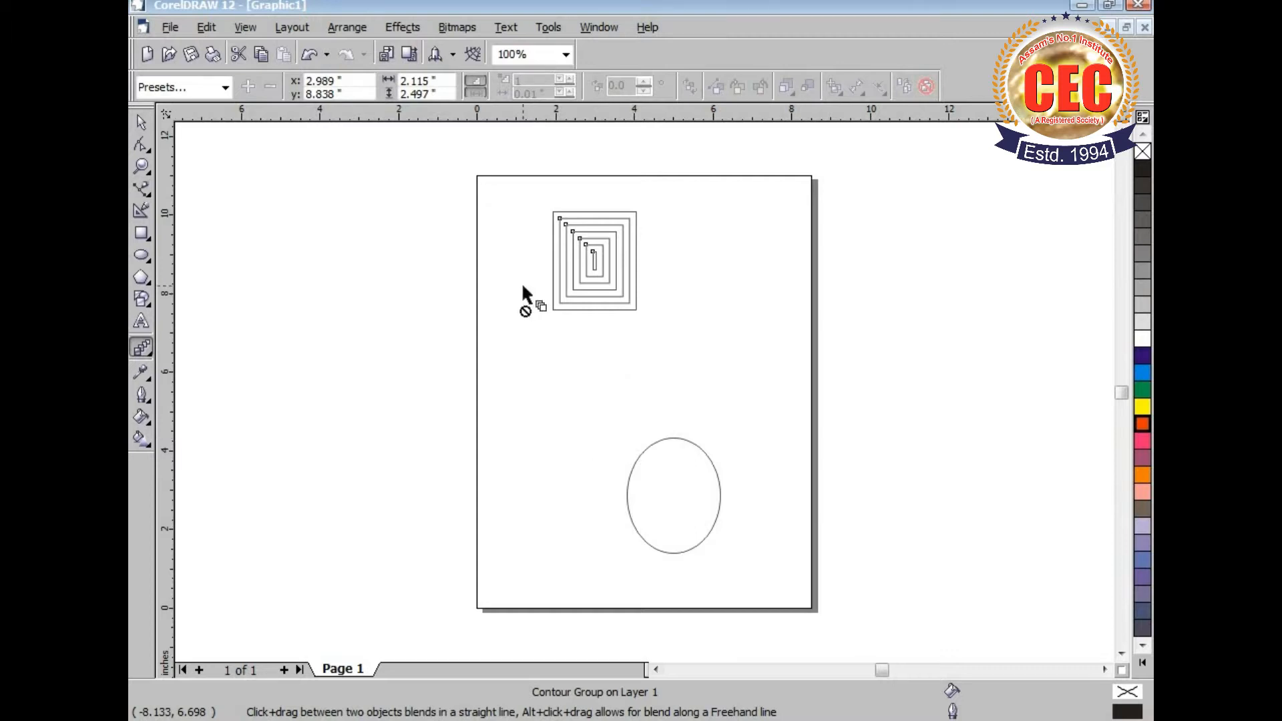
pyautogui.hotkey('ctrl', 'z')
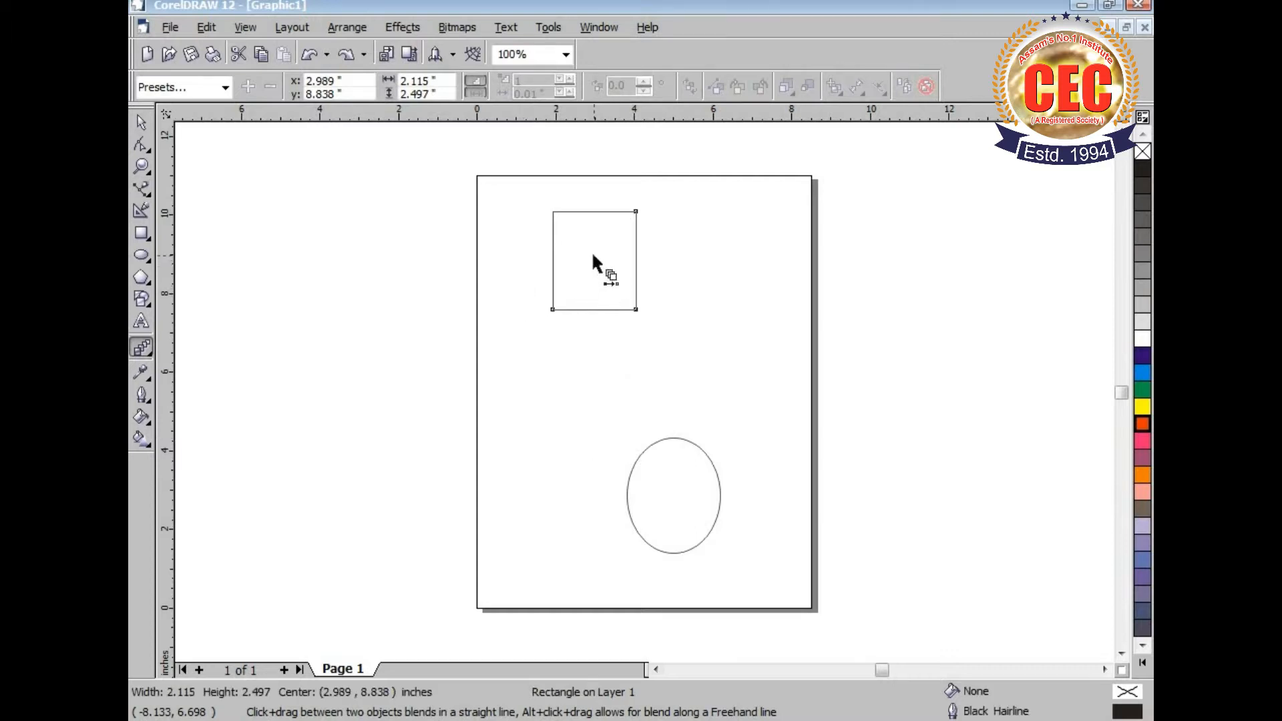
pyautogui.moveTo(590, 258); pyautogui.dragTo(672, 498)
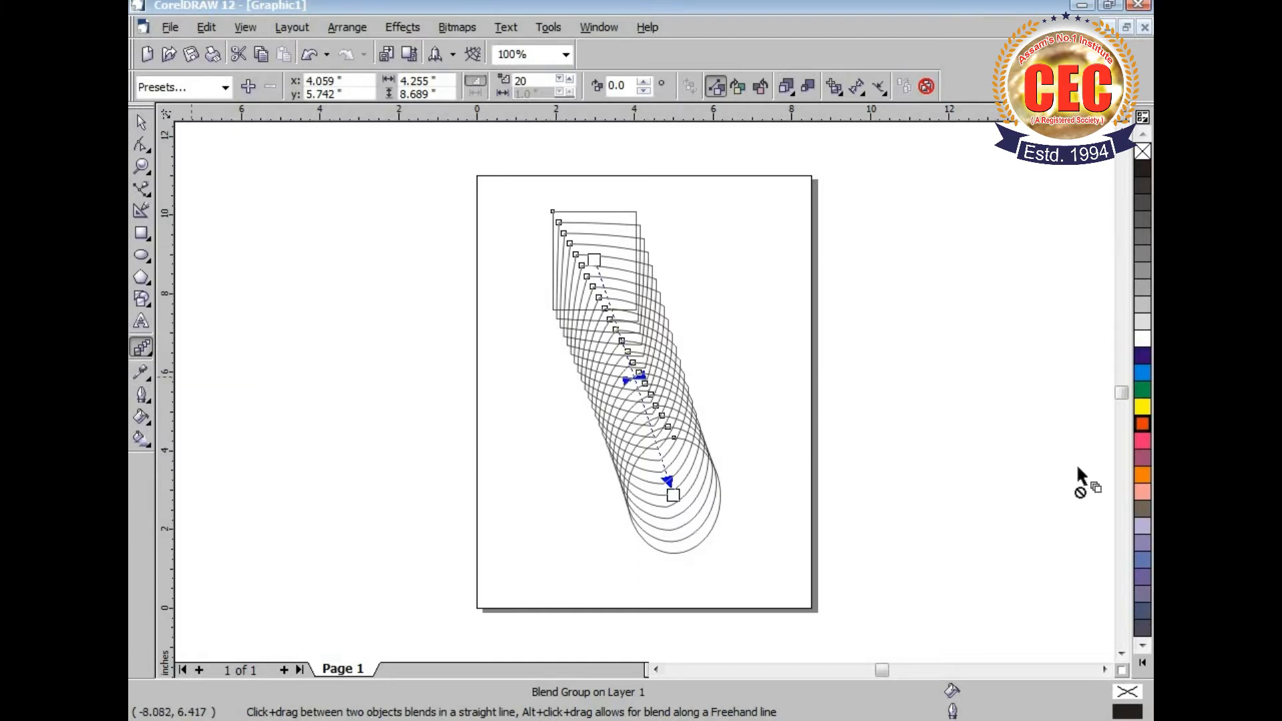
# Step: Fill the blend group with green and move it toward the page's upper-left area
pyautogui.click(1142, 389)
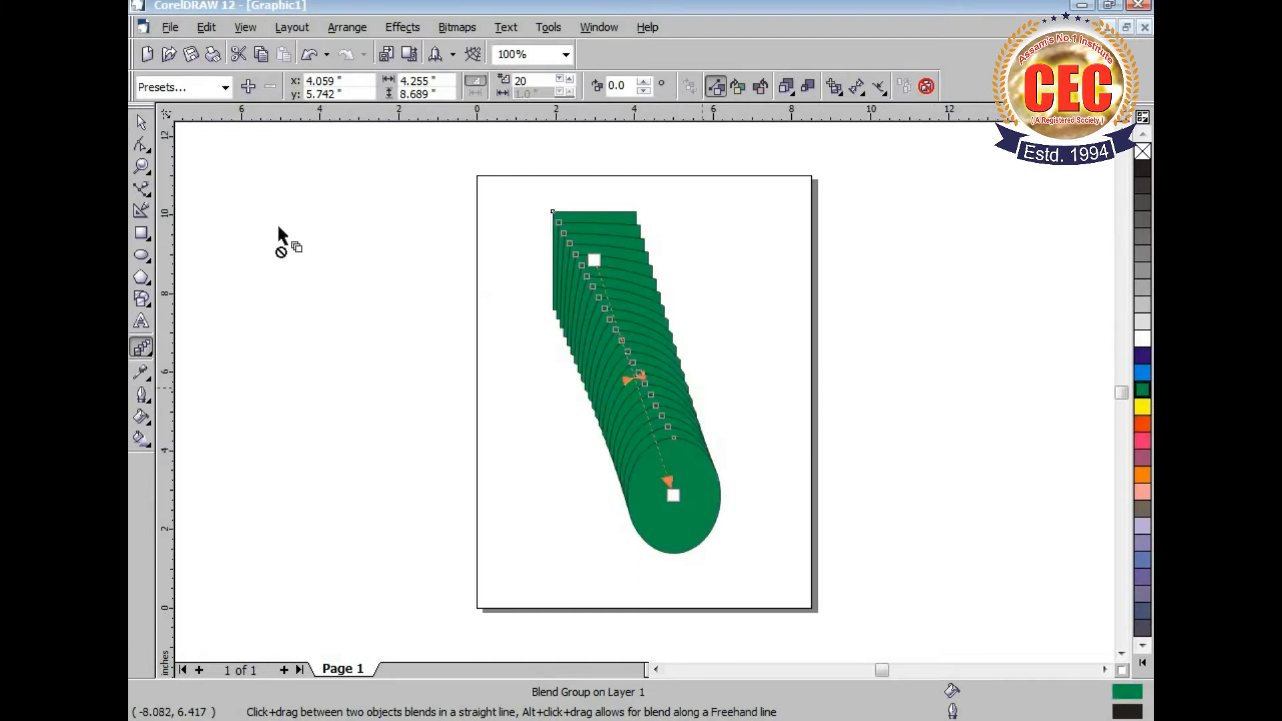
pyautogui.click(141, 122)
pyautogui.click(884, 432)
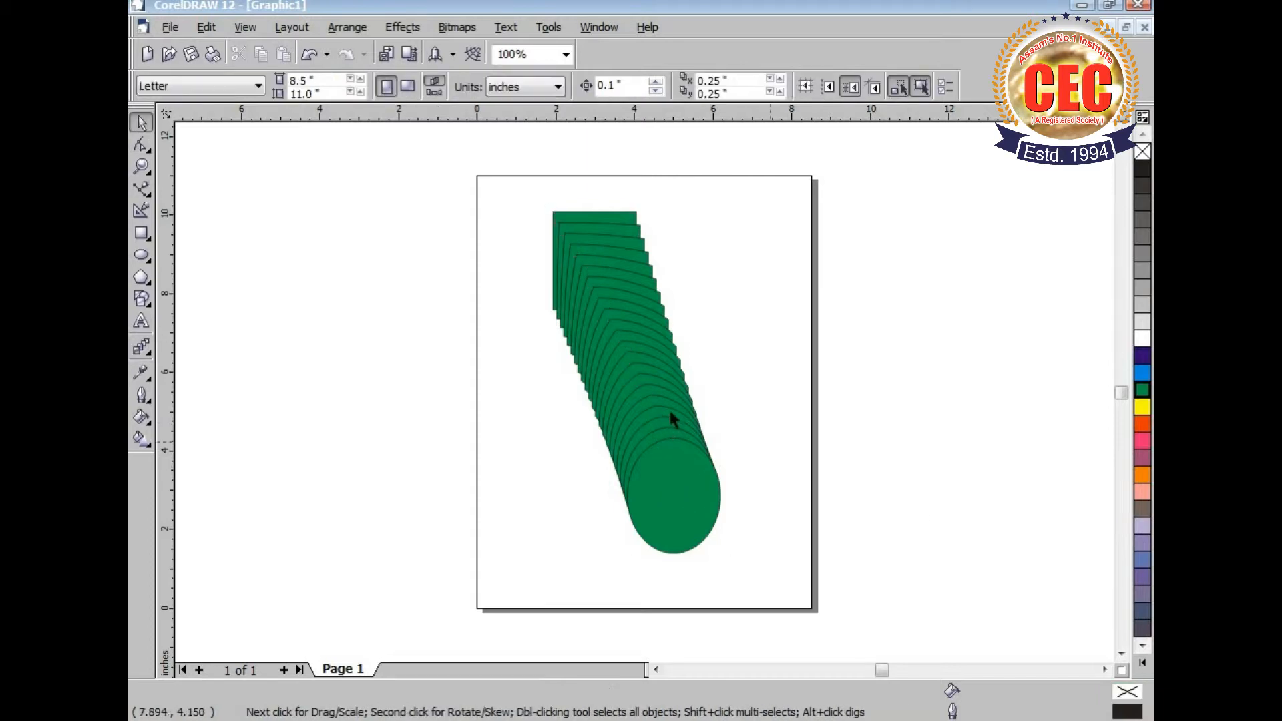
pyautogui.moveTo(652, 395); pyautogui.dragTo(580, 365)
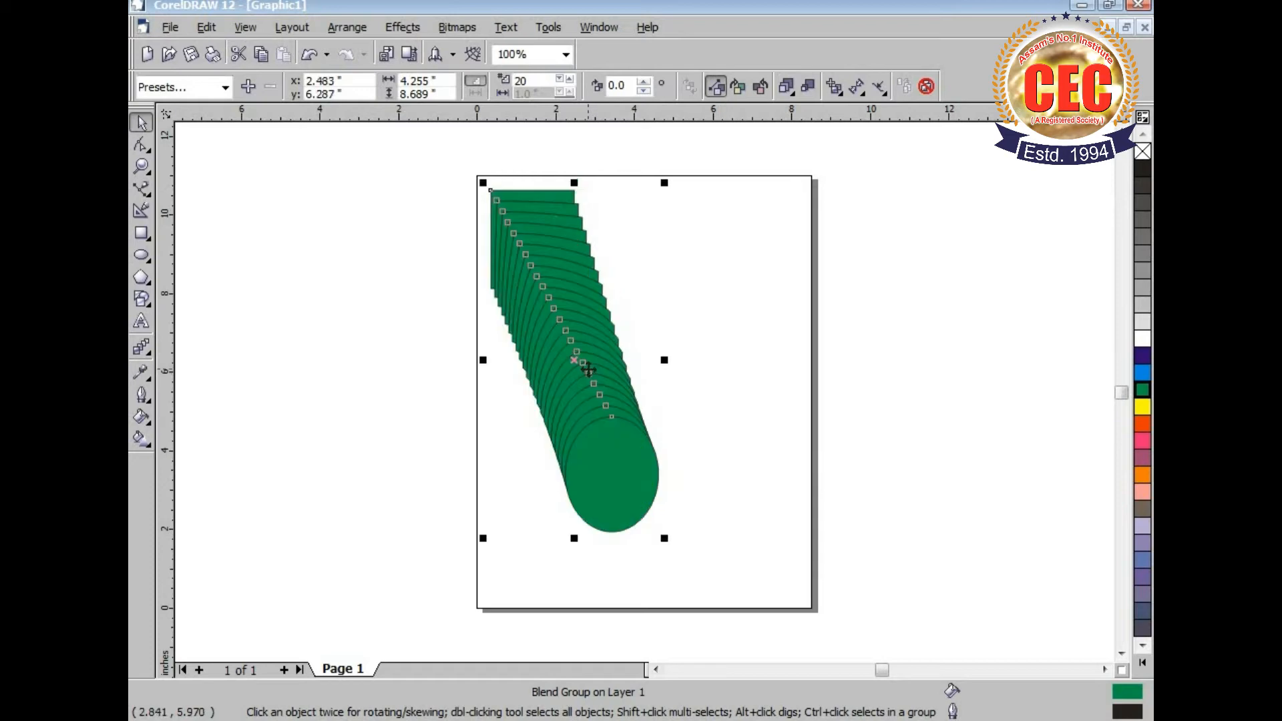
pyautogui.click(287, 379)
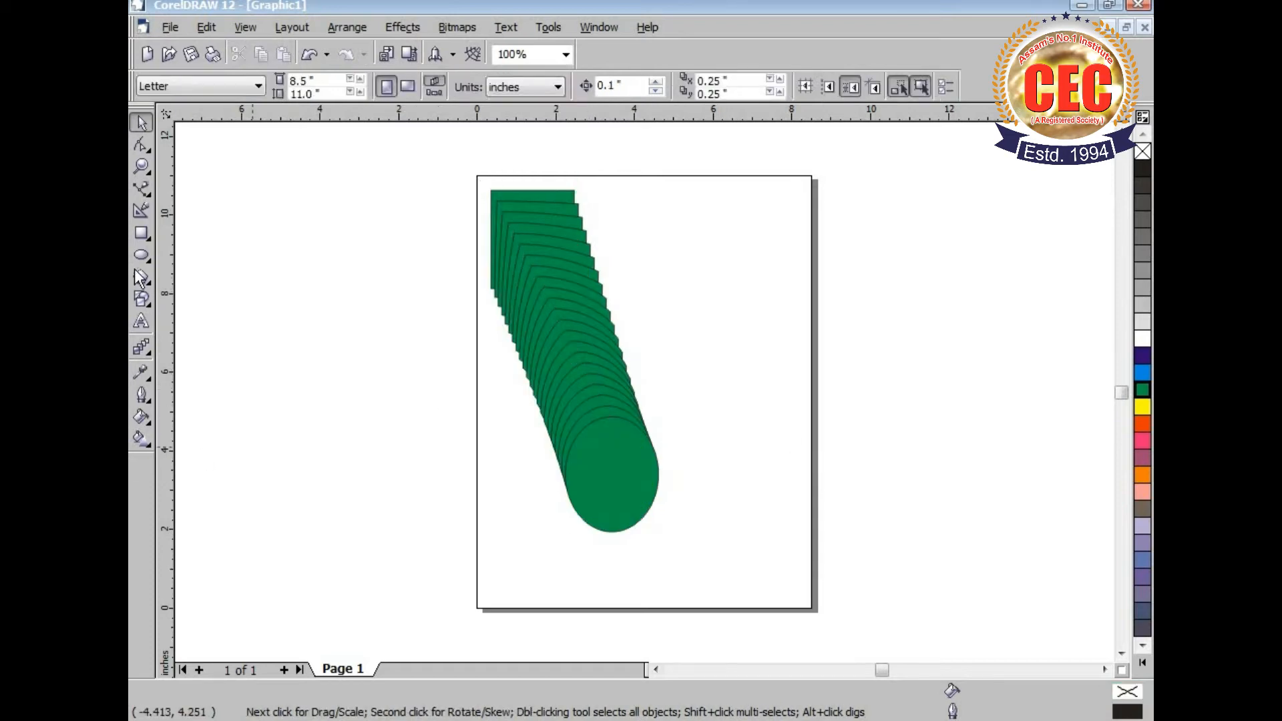
# Step: Draw a second rectangle about 1.7 by 2.2 inches in the page's upper-right area
pyautogui.click(140, 235)
pyautogui.moveTo(701, 207); pyautogui.dragTo(766, 292)
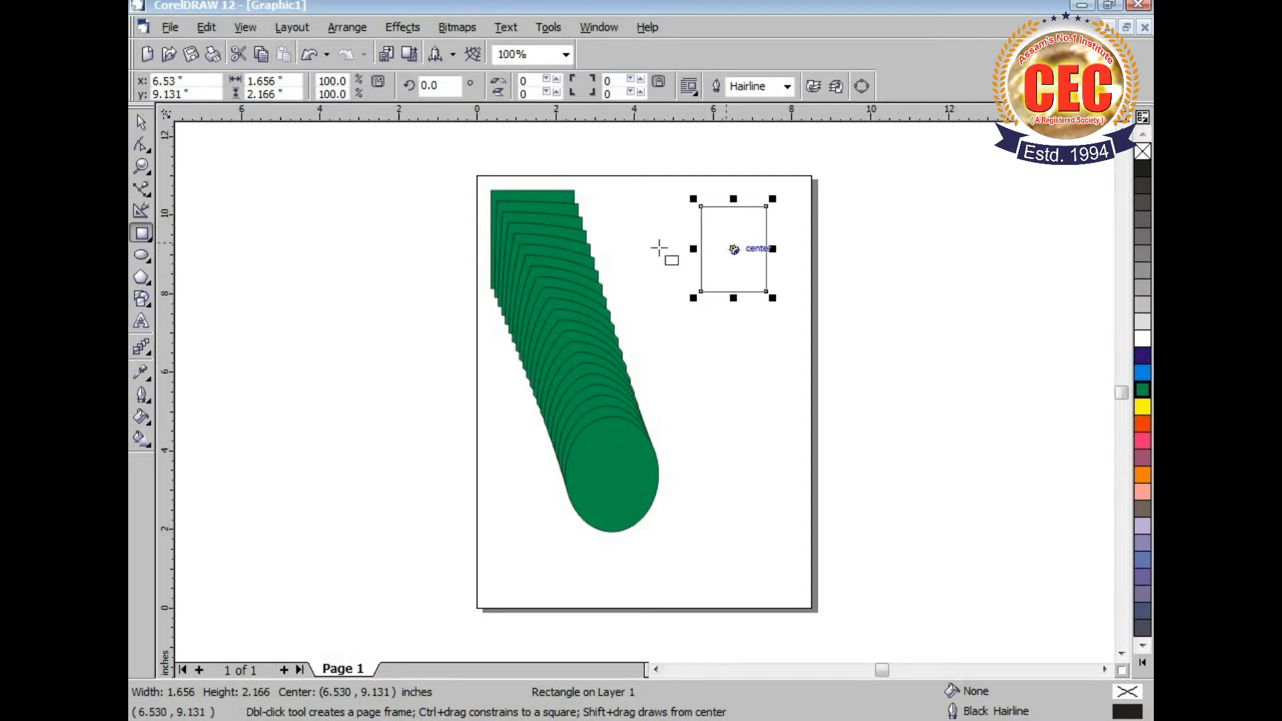
pyautogui.click(140, 125)
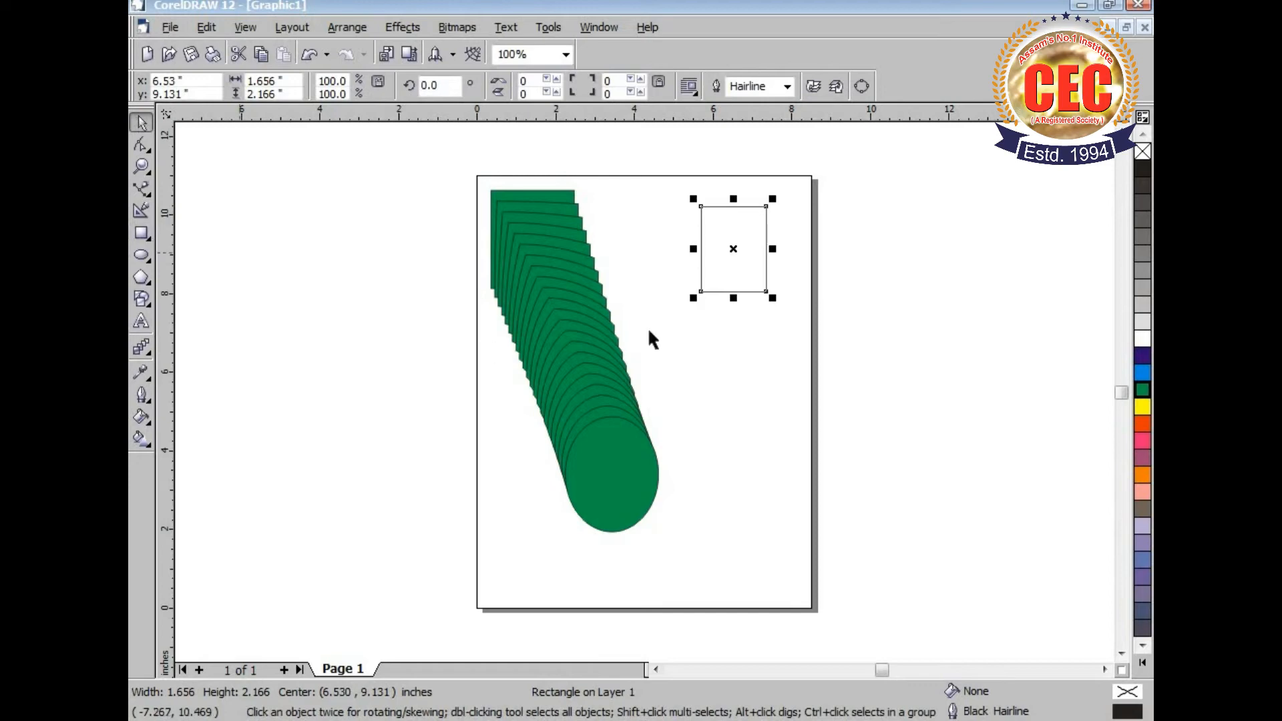
# Step: Convert the new upper-right rectangle to curves
pyautogui.rightClick(732, 247)
pyautogui.moveTo(746, 250)
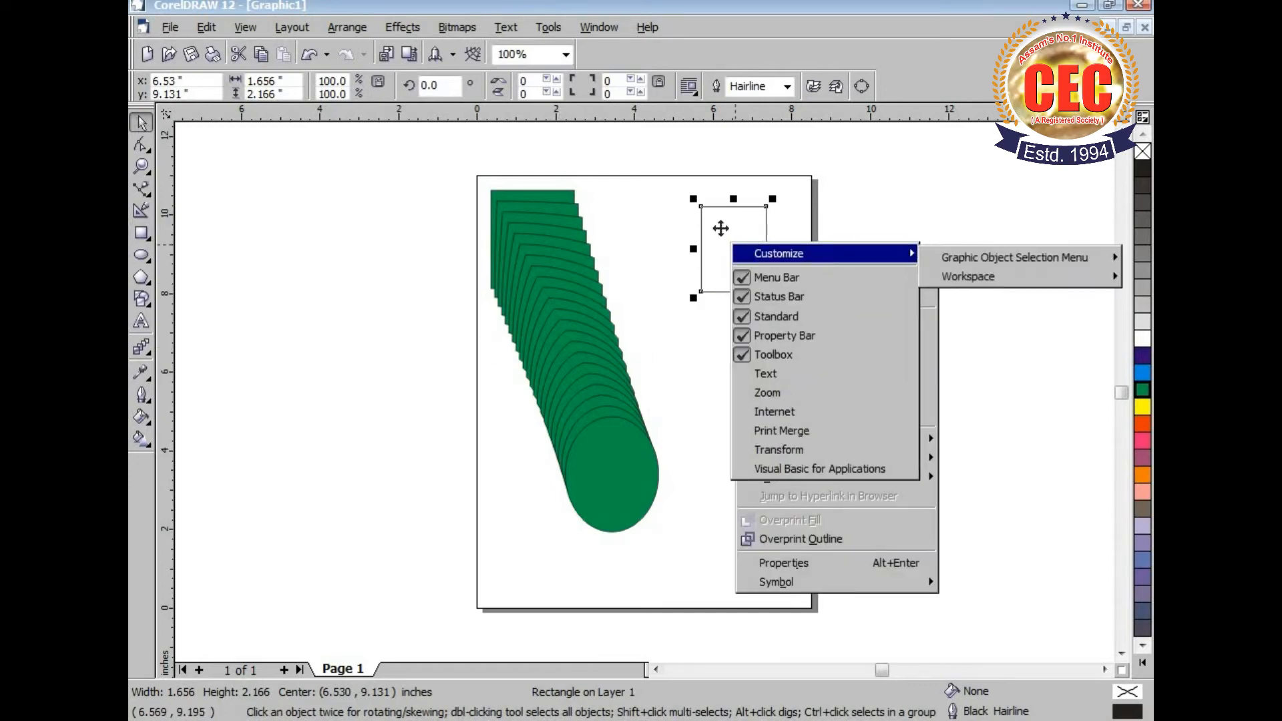
pyautogui.click(720, 229)
pyautogui.rightClick(720, 231)
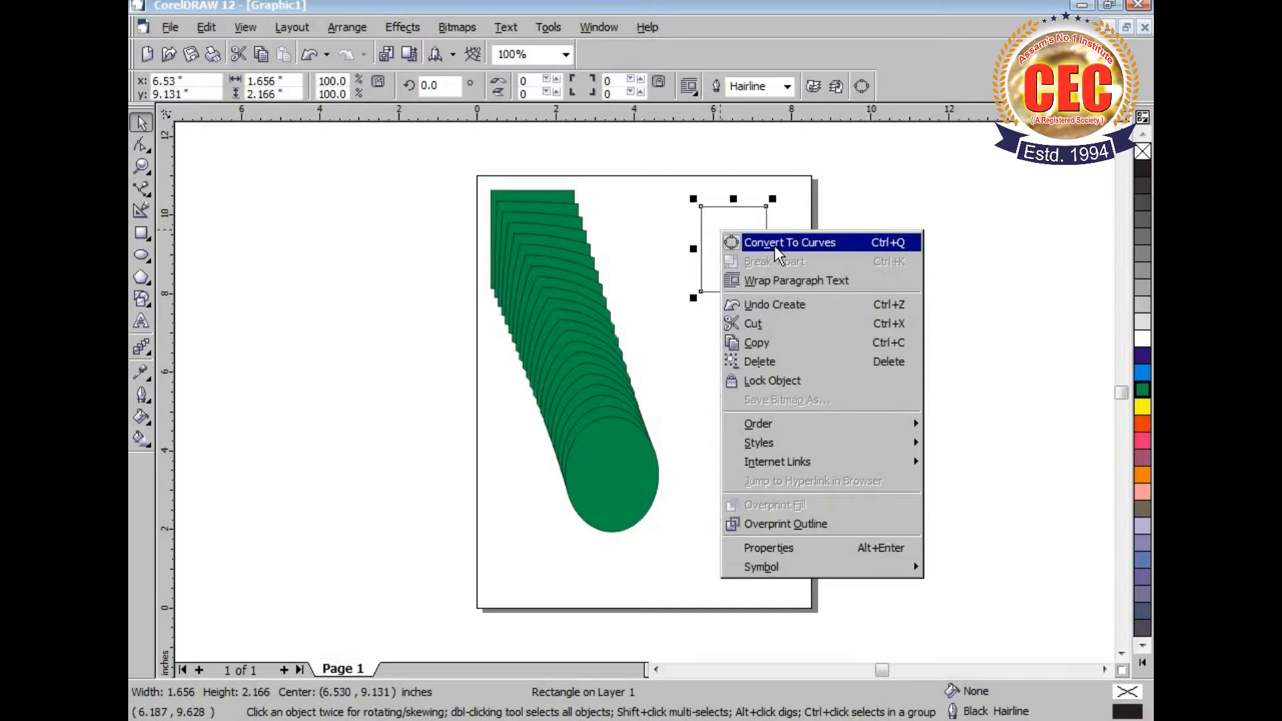
pyautogui.click(811, 243)
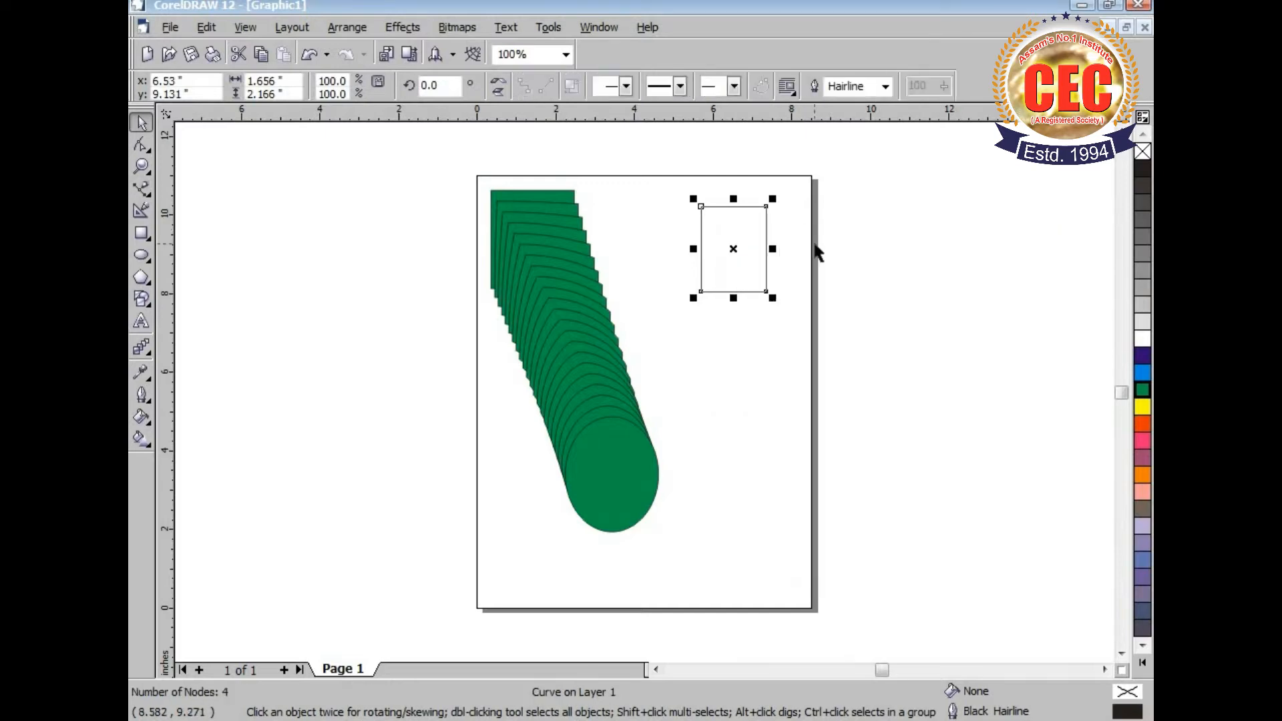
# Step: Delete the upper-left node of the converted rectangle with the Shape tool to leave a triangle
pyautogui.click(141, 146)
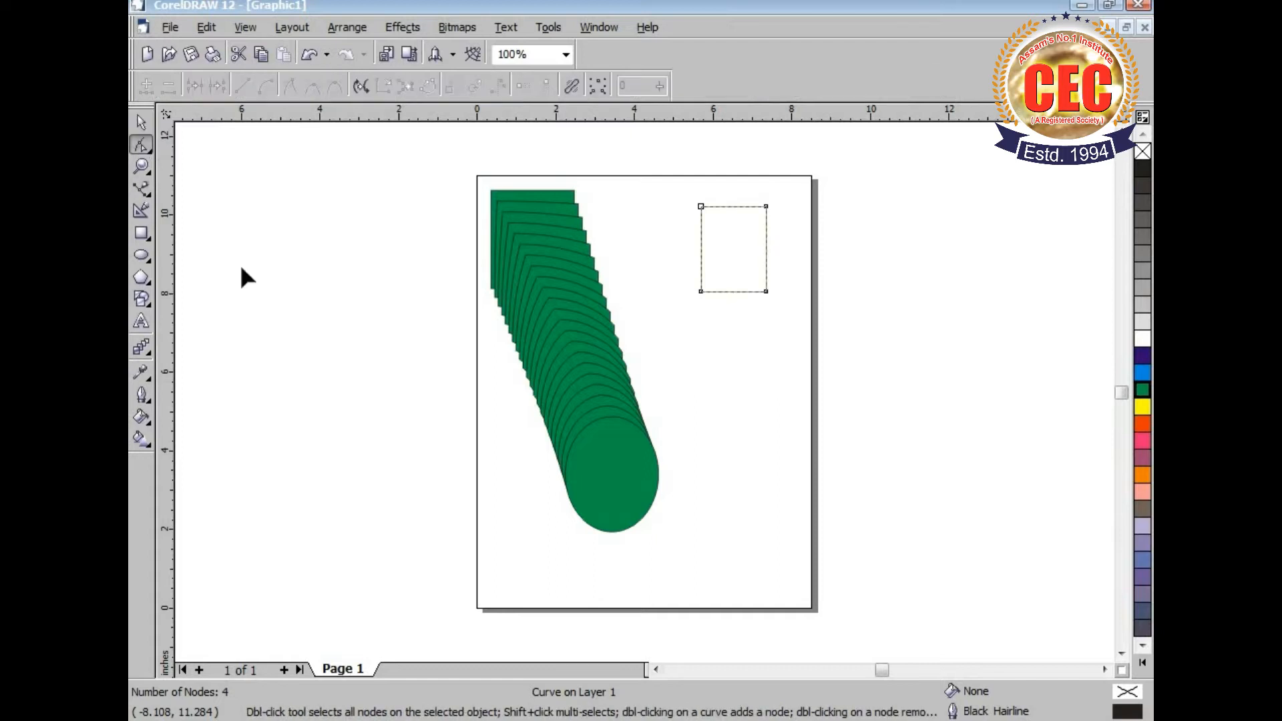
pyautogui.rightClick(700, 206)
pyautogui.rightClick(703, 211)
pyautogui.click(698, 203)
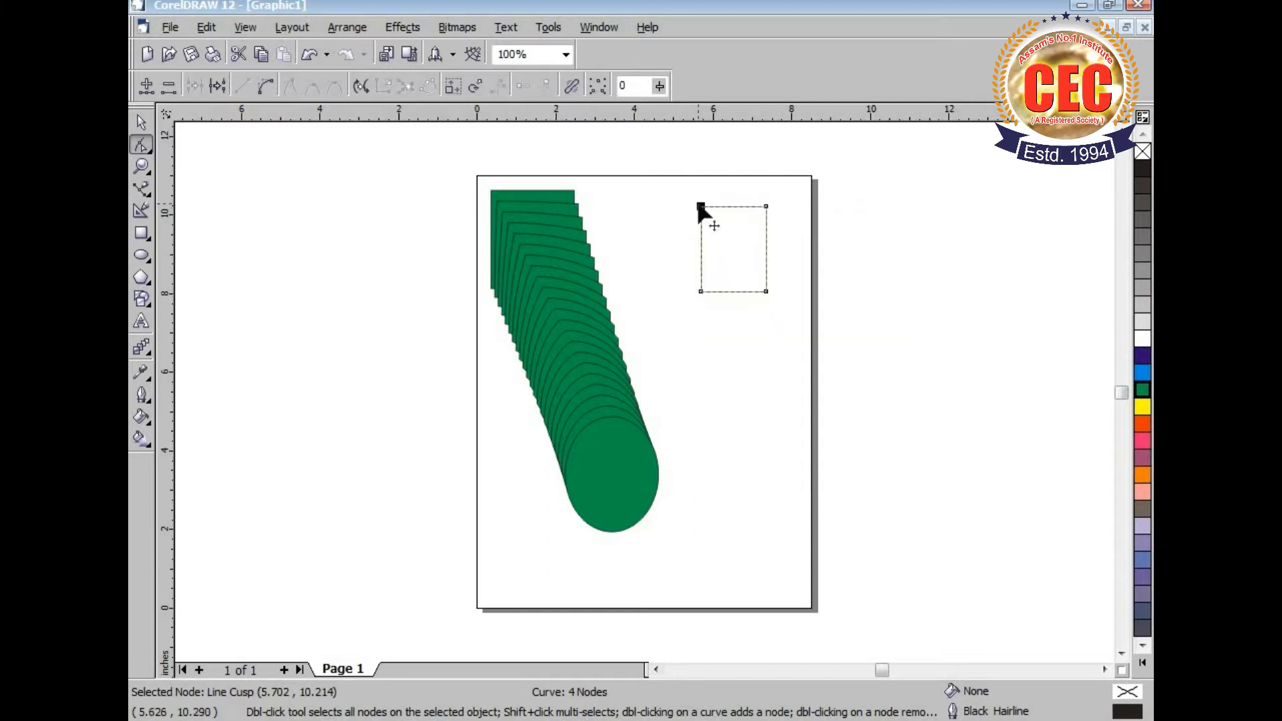
pyautogui.rightClick(700, 207)
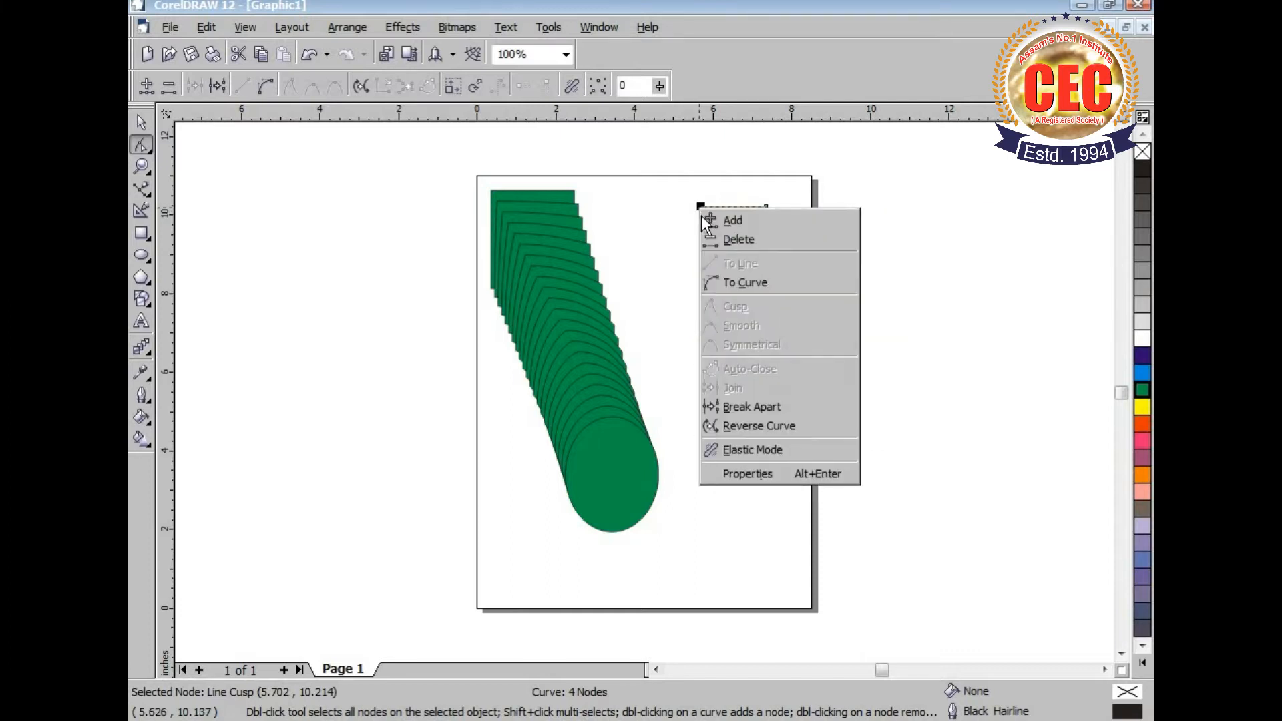
pyautogui.click(738, 238)
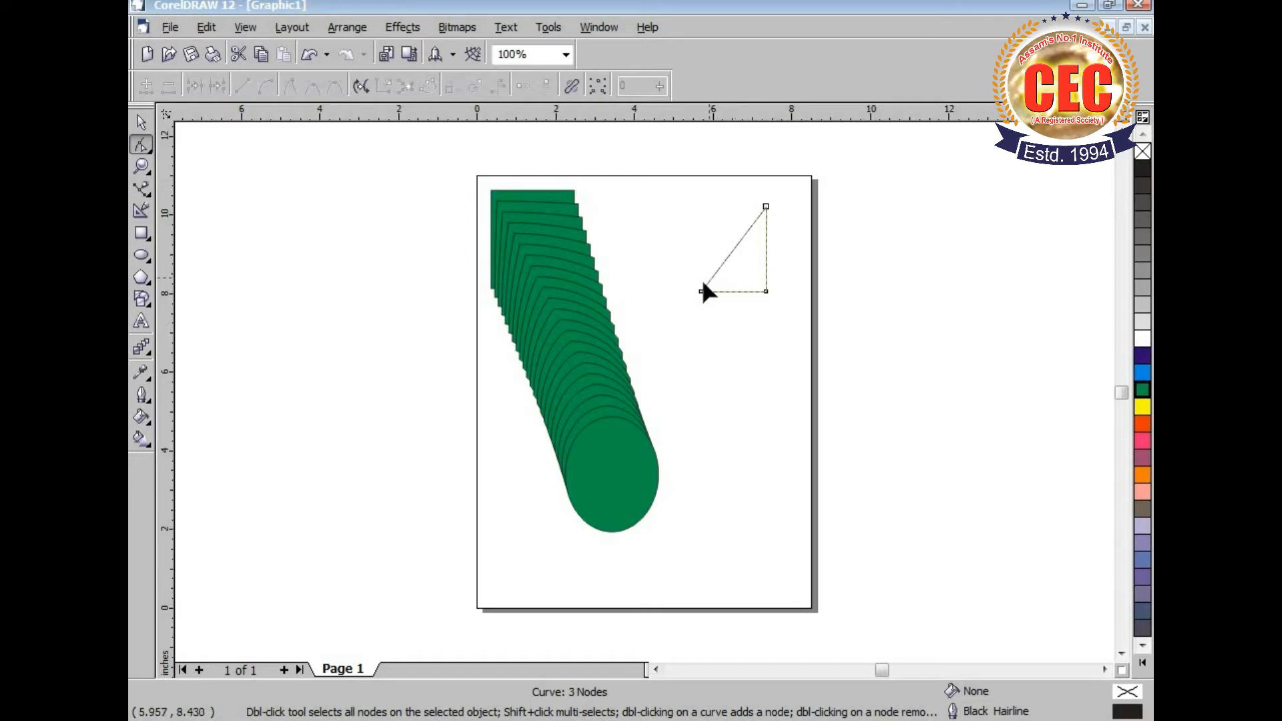
# Step: Convert the triangle's diagonal side to a curve from its top node and bend it outward to the upper left
pyautogui.click(765, 207)
pyautogui.rightClick(762, 204)
pyautogui.click(763, 203)
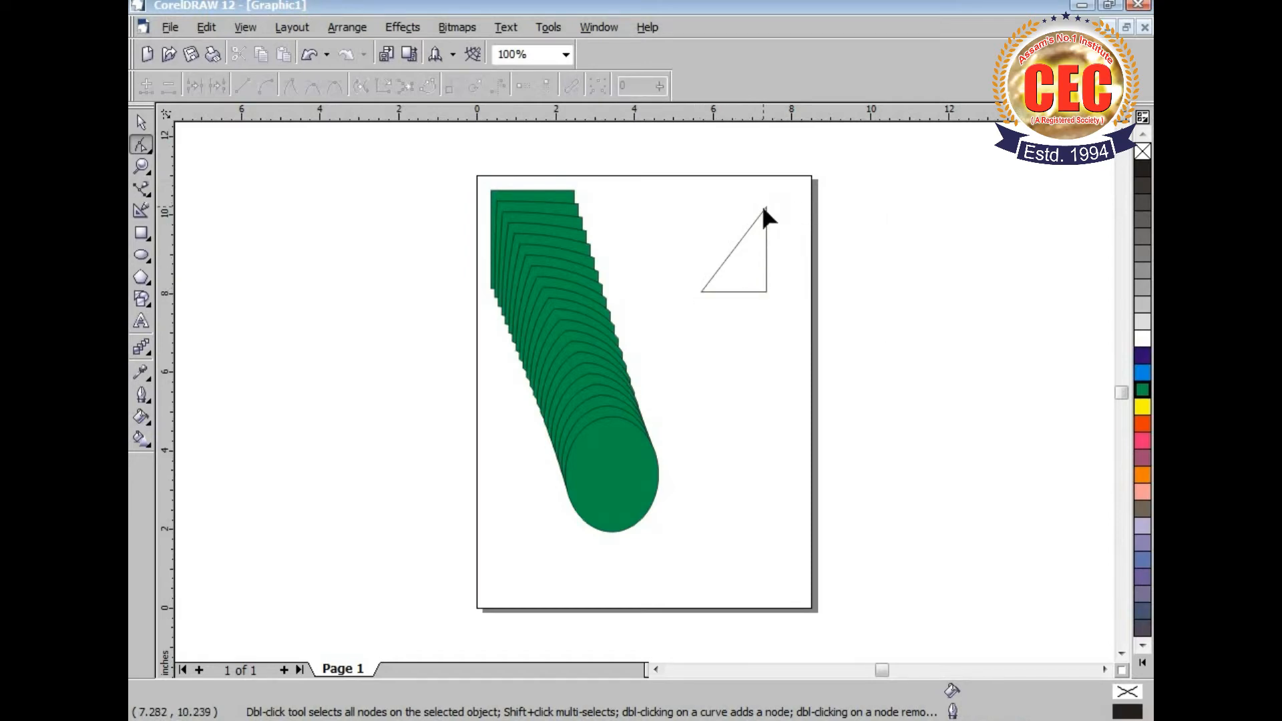
pyautogui.click(765, 211)
pyautogui.rightClick(765, 208)
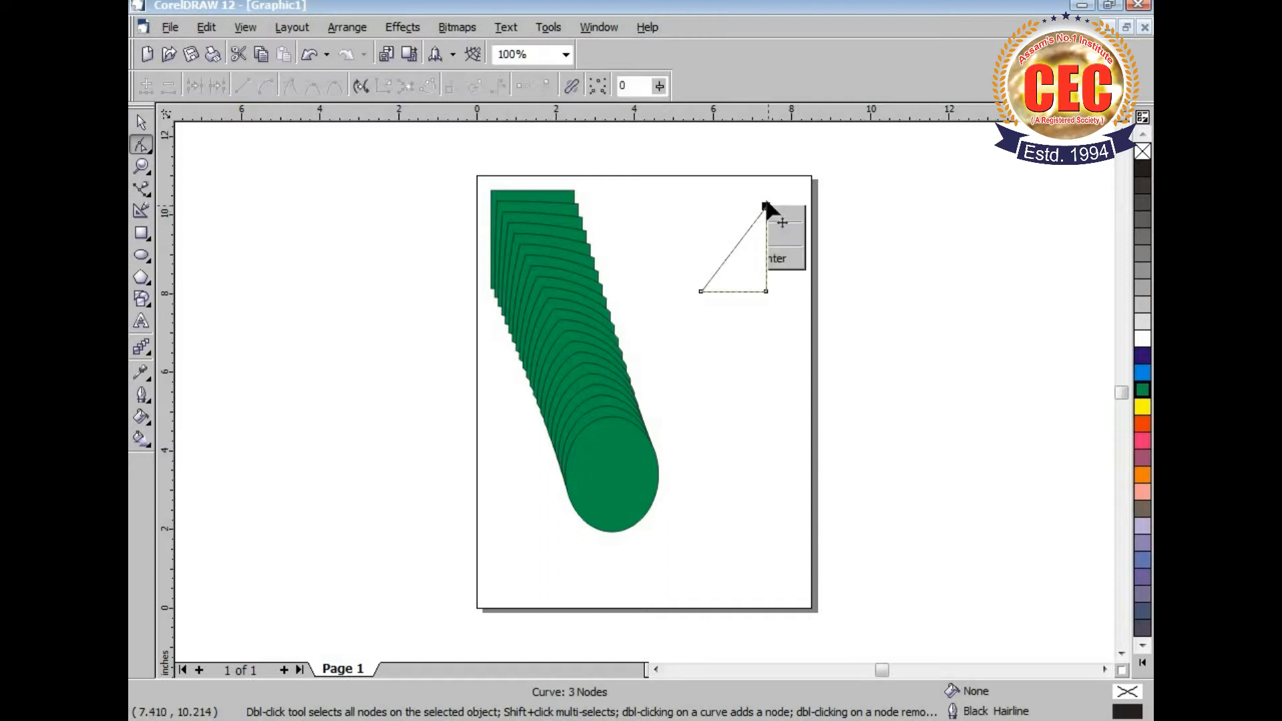
pyautogui.click(813, 280)
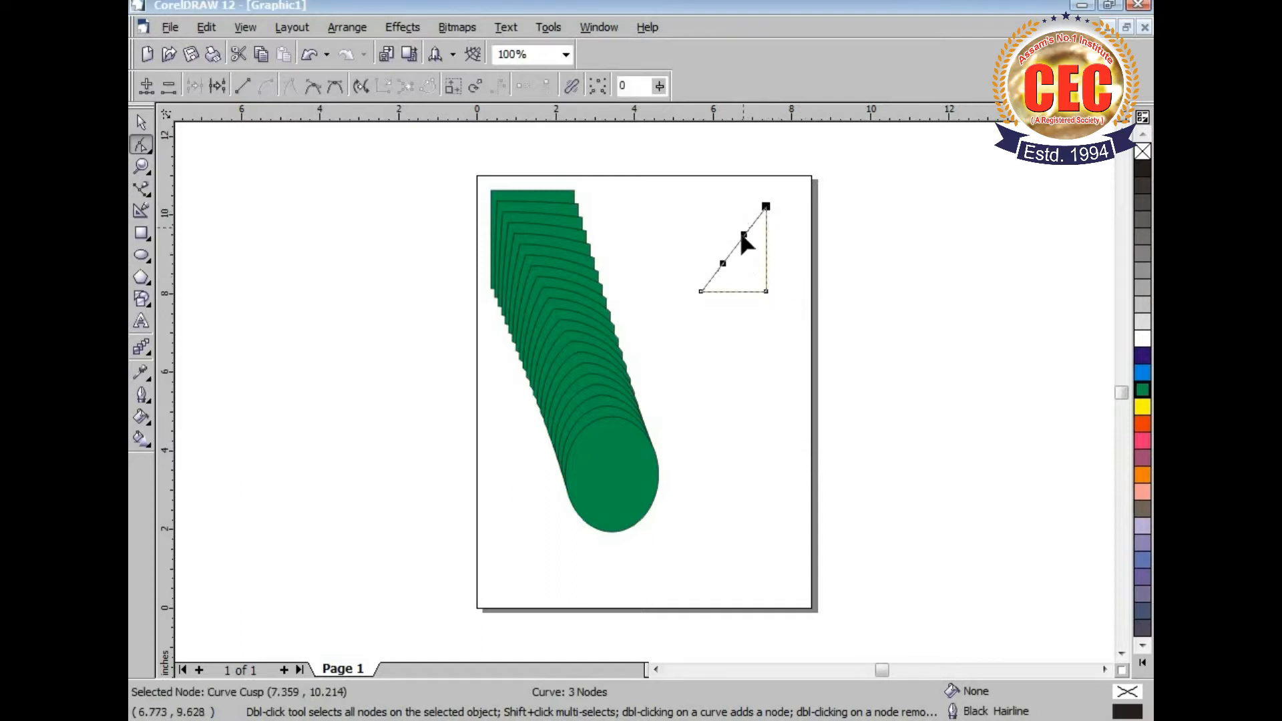
pyautogui.moveTo(739, 227); pyautogui.dragTo(684, 225)
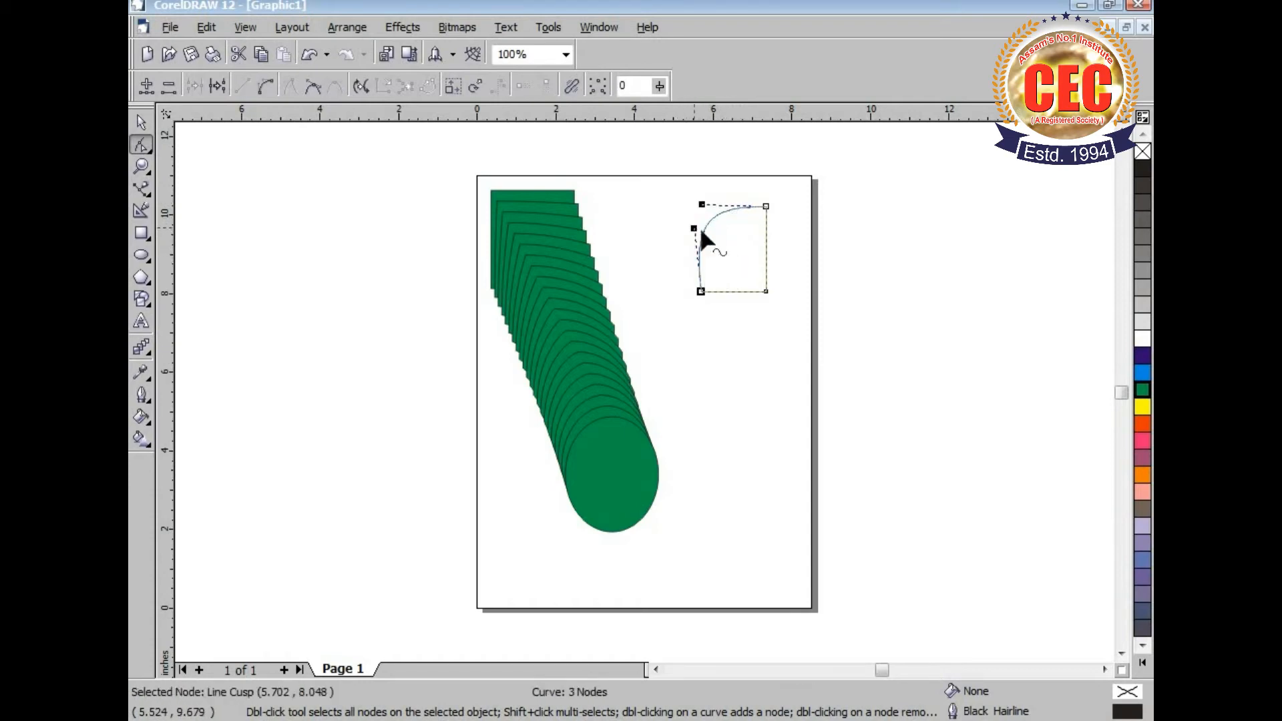
# Step: Delete the lower-right corner node of the curved shape
pyautogui.click(765, 291)
pyautogui.rightClick(765, 291)
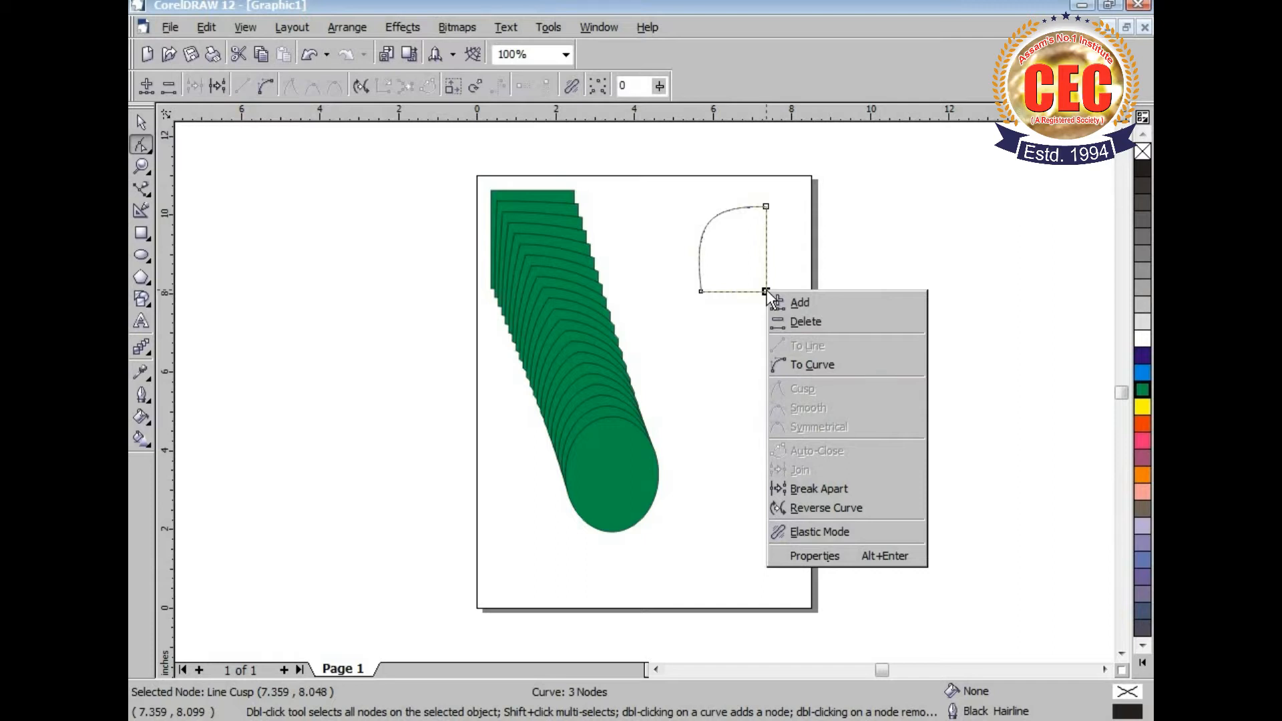
pyautogui.click(805, 321)
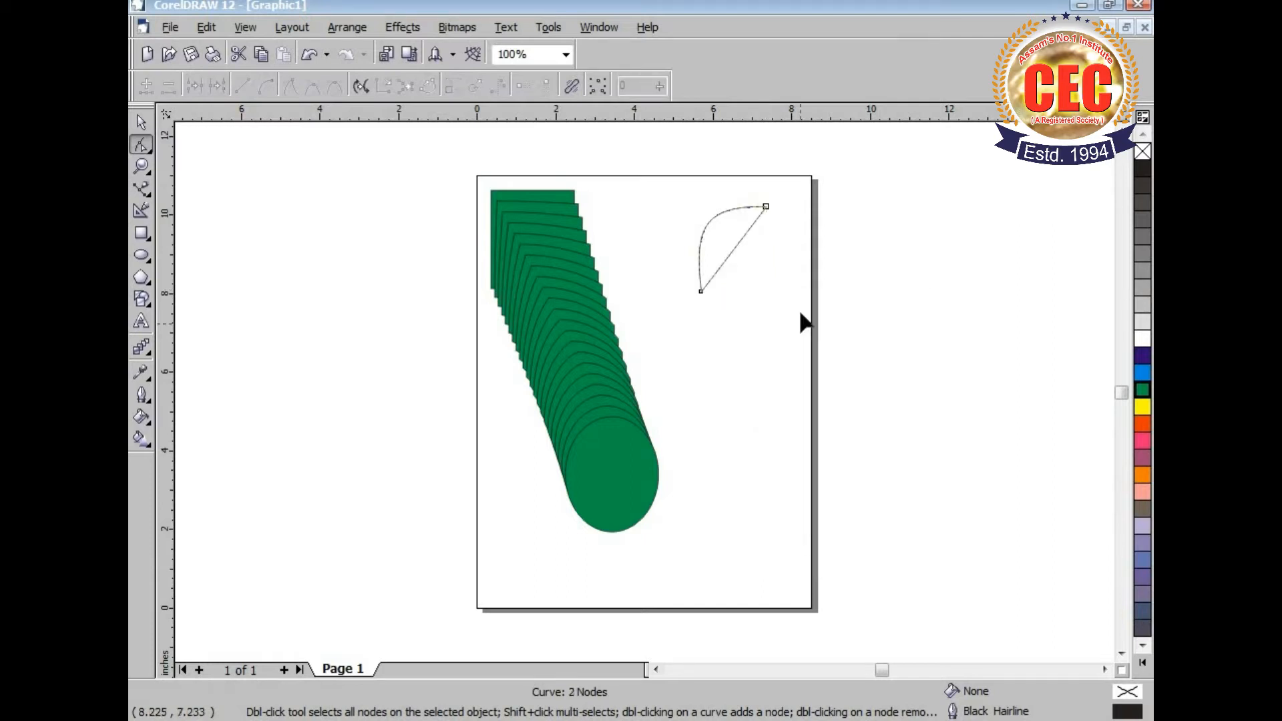
# Step: Convert the shape's straight side to a curve from its lower node and bend it outward to the lower right
pyautogui.click(700, 290)
pyautogui.rightClick(700, 291)
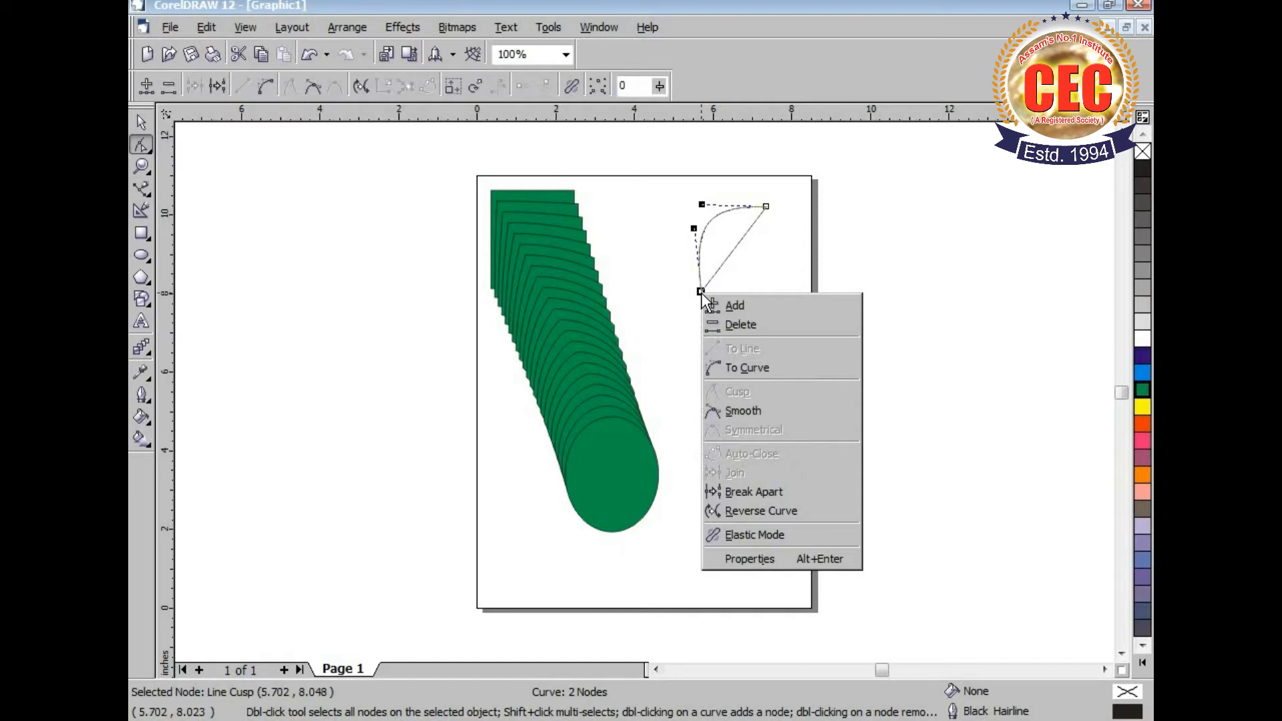
pyautogui.click(753, 367)
pyautogui.moveTo(724, 266); pyautogui.dragTo(774, 331)
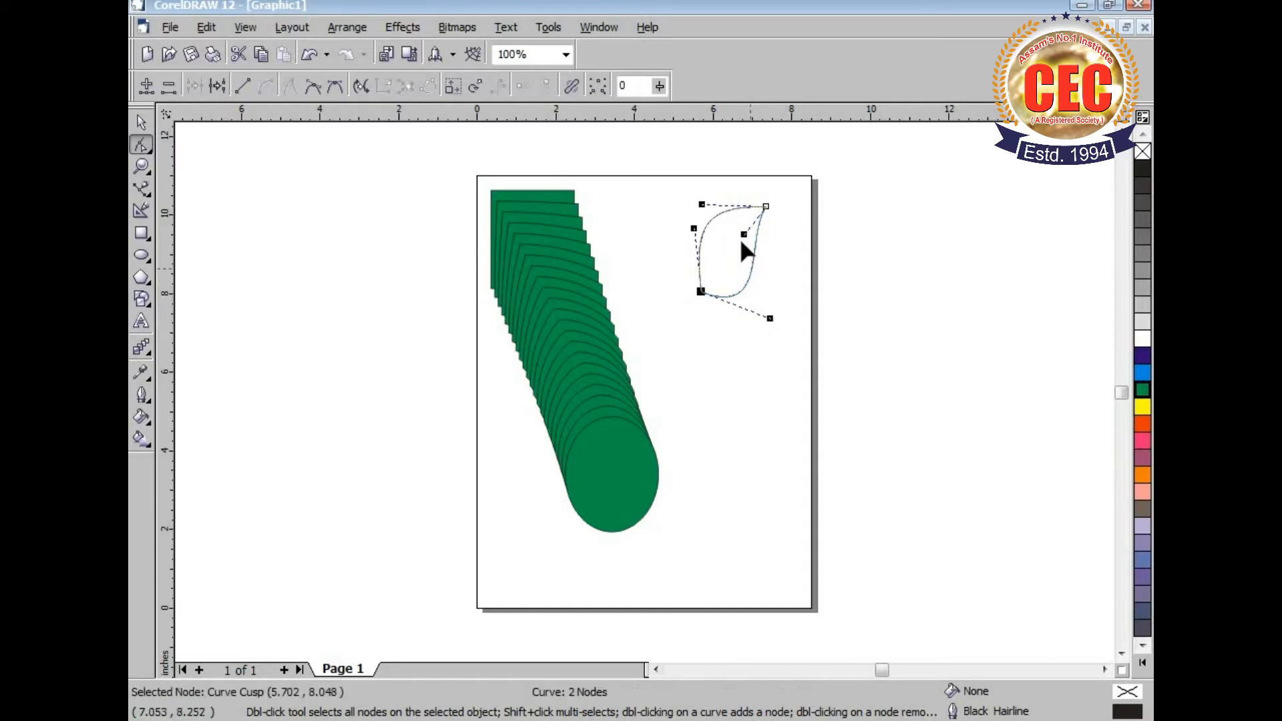
# Step: Adjust the curve handles at both nodes to form a pointed teardrop leaf and fill it with green
pyautogui.moveTo(743, 234)
pyautogui.mouseDown()
pyautogui.moveTo(723, 230)
pyautogui.moveTo(728, 248)
pyautogui.moveTo(717, 236)
pyautogui.moveTo(752, 229)
pyautogui.moveTo(724, 224)
pyautogui.moveTo(734, 239)
pyautogui.moveTo(714, 237)
pyautogui.moveTo(738, 242)
pyautogui.mouseUp()
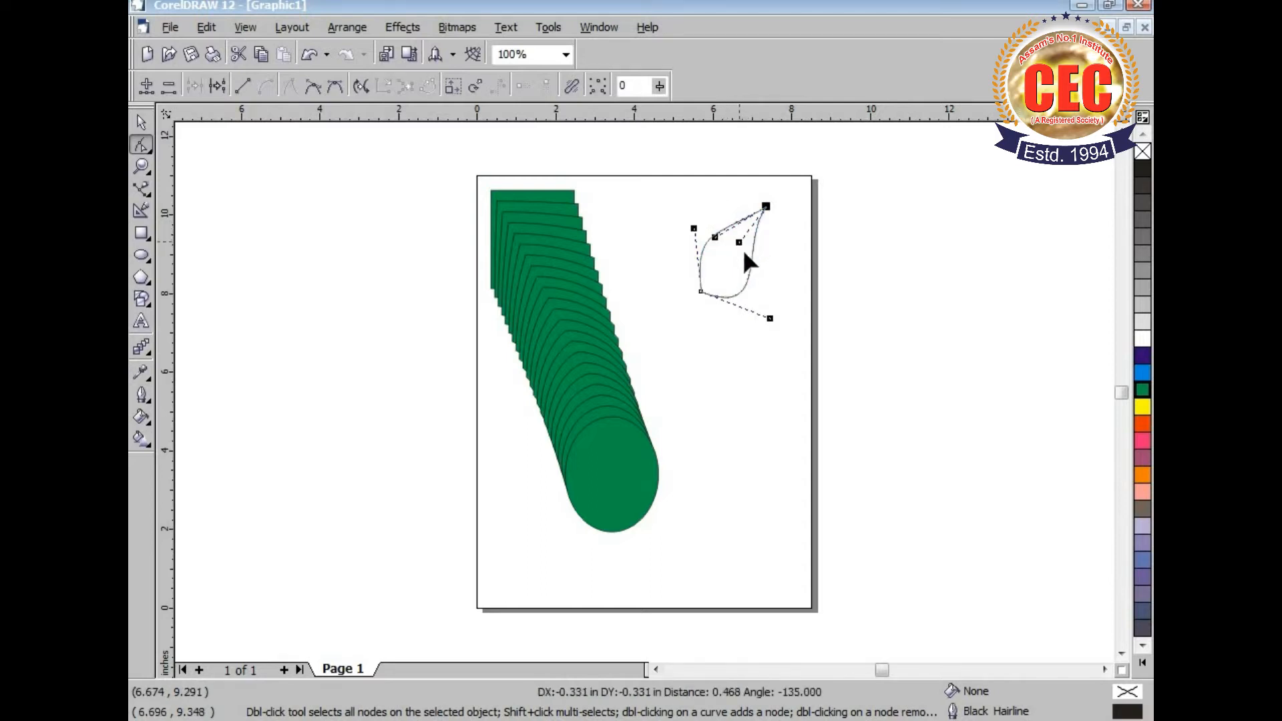
pyautogui.moveTo(769, 318); pyautogui.dragTo(748, 311)
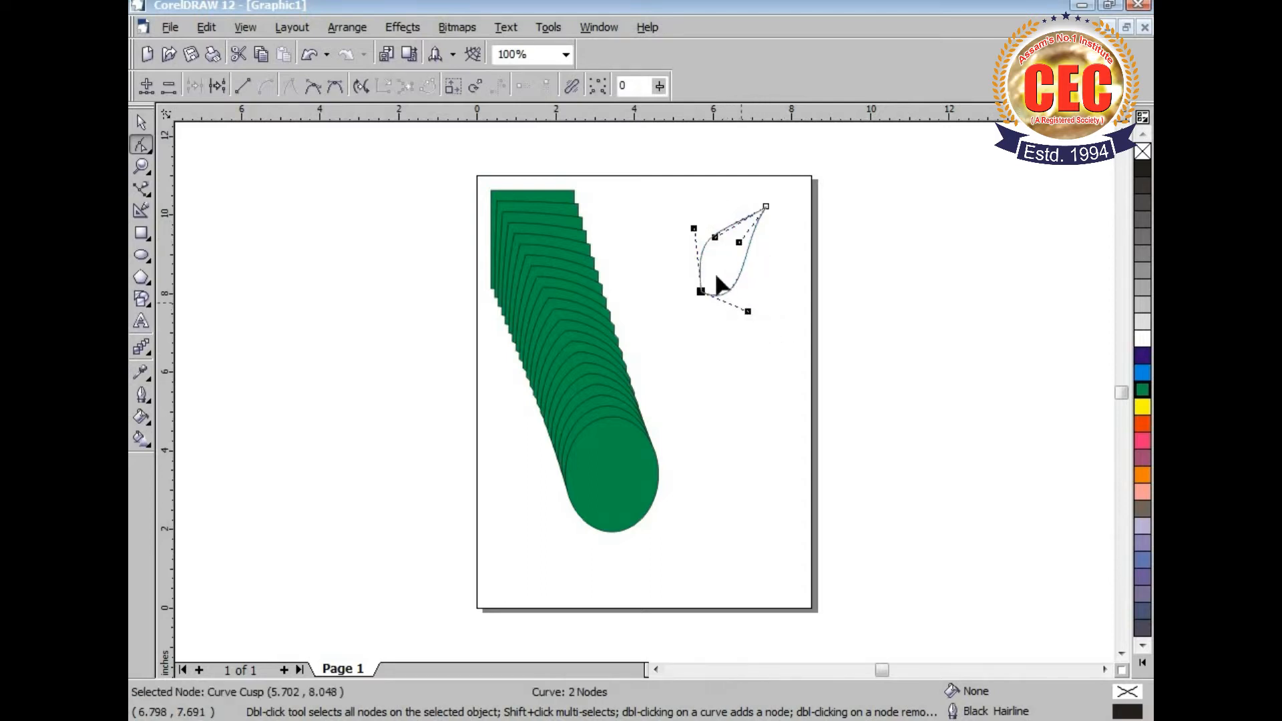
pyautogui.moveTo(693, 244); pyautogui.dragTo(696, 253)
pyautogui.moveTo(748, 312); pyautogui.dragTo(753, 312)
pyautogui.click(1142, 391)
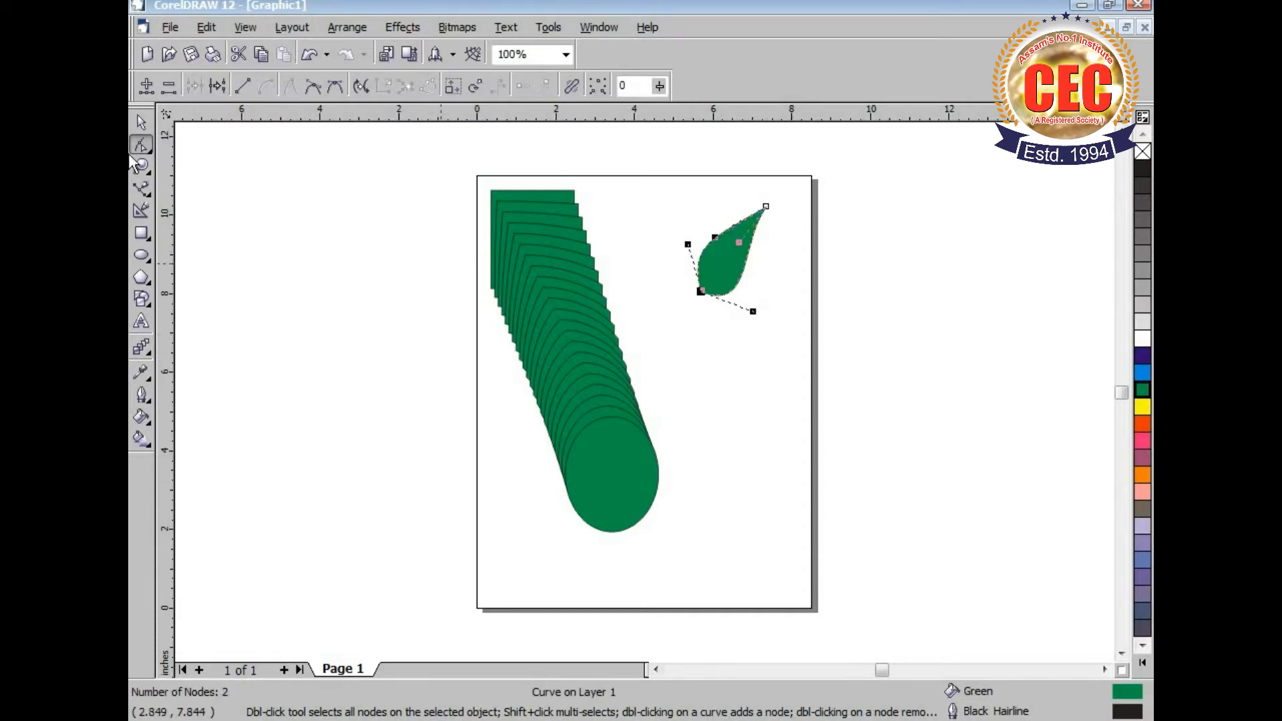
# Step: Move the leaf slightly up and left, duplicate it, and place the copy near the page's lower-right corner
pyautogui.click(141, 122)
pyautogui.moveTo(732, 246); pyautogui.dragTo(691, 235)
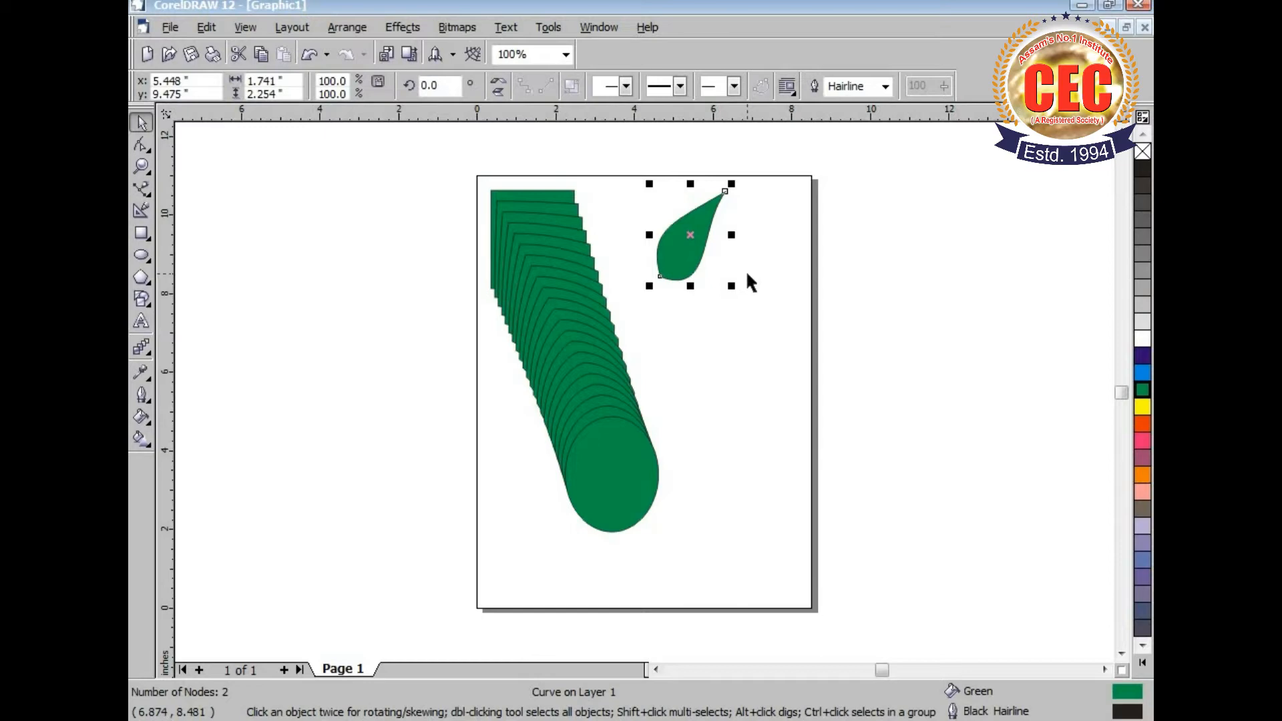
pyautogui.hotkey('ctrl', 'd')
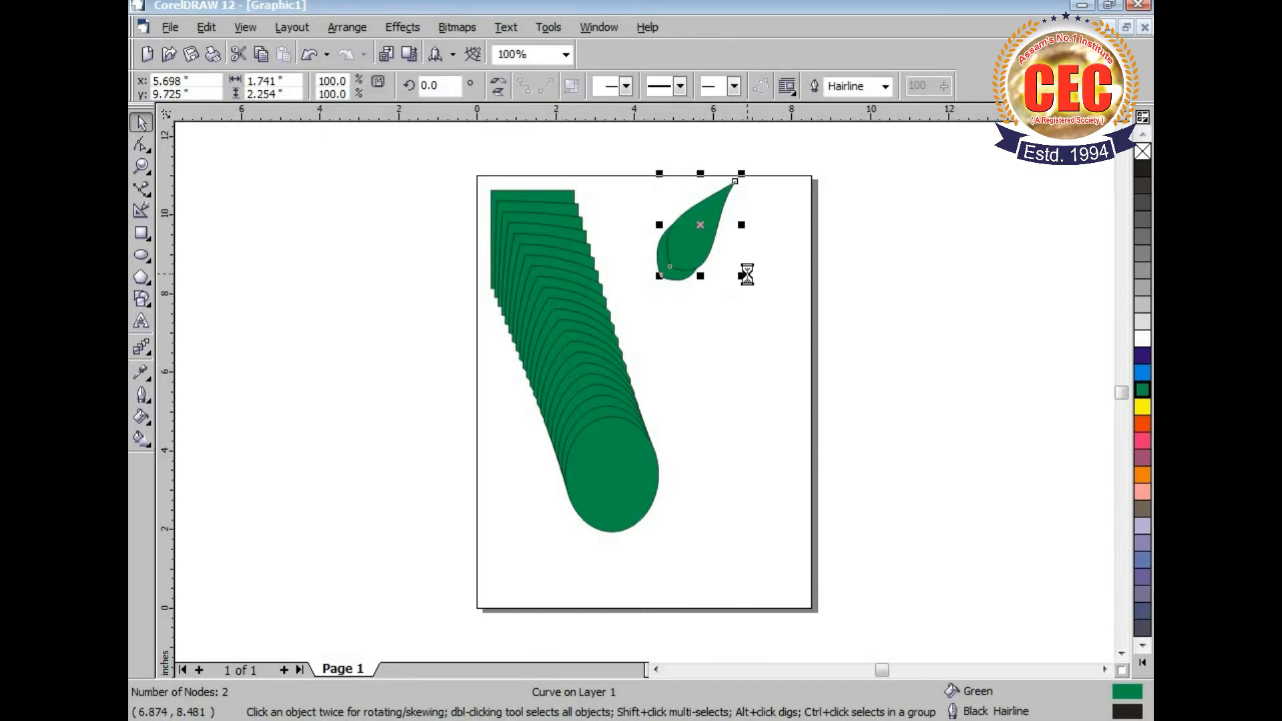
pyautogui.moveTo(703, 238); pyautogui.dragTo(761, 510)
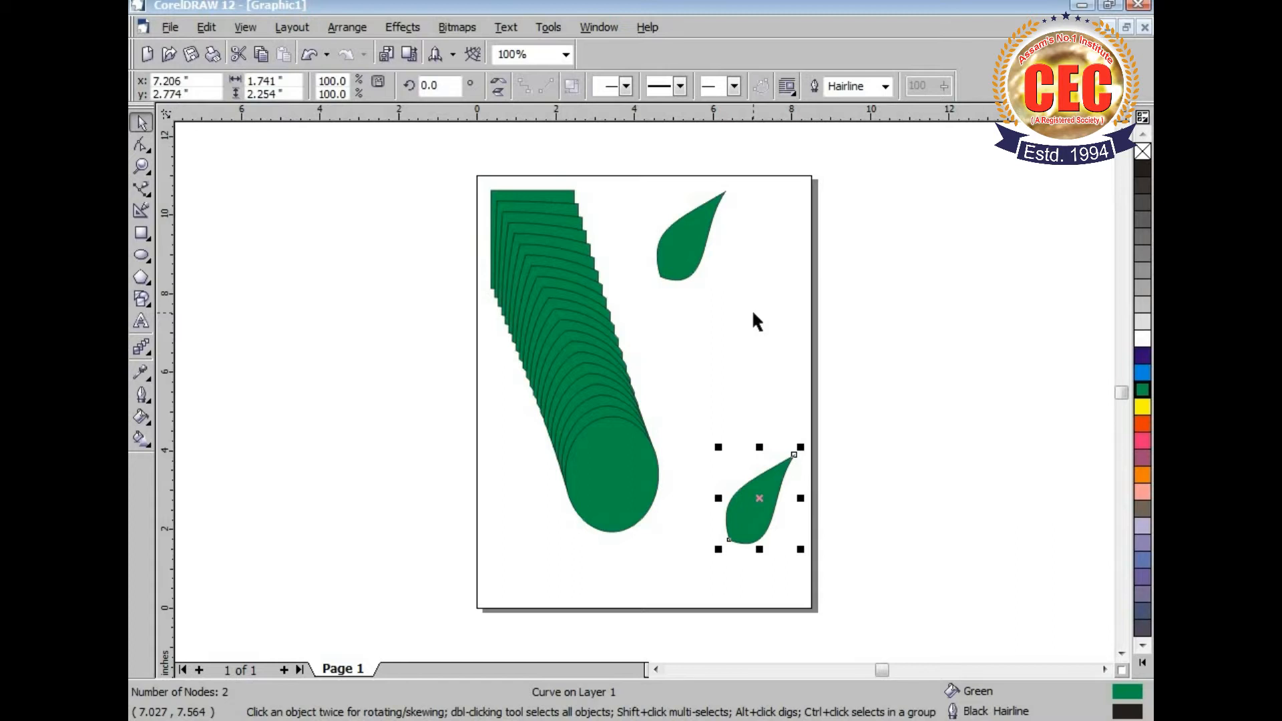
# Step: Blend the upper leaf into its lower copy in a straight line with 20 steps using Interactive Blend
pyautogui.click(699, 263)
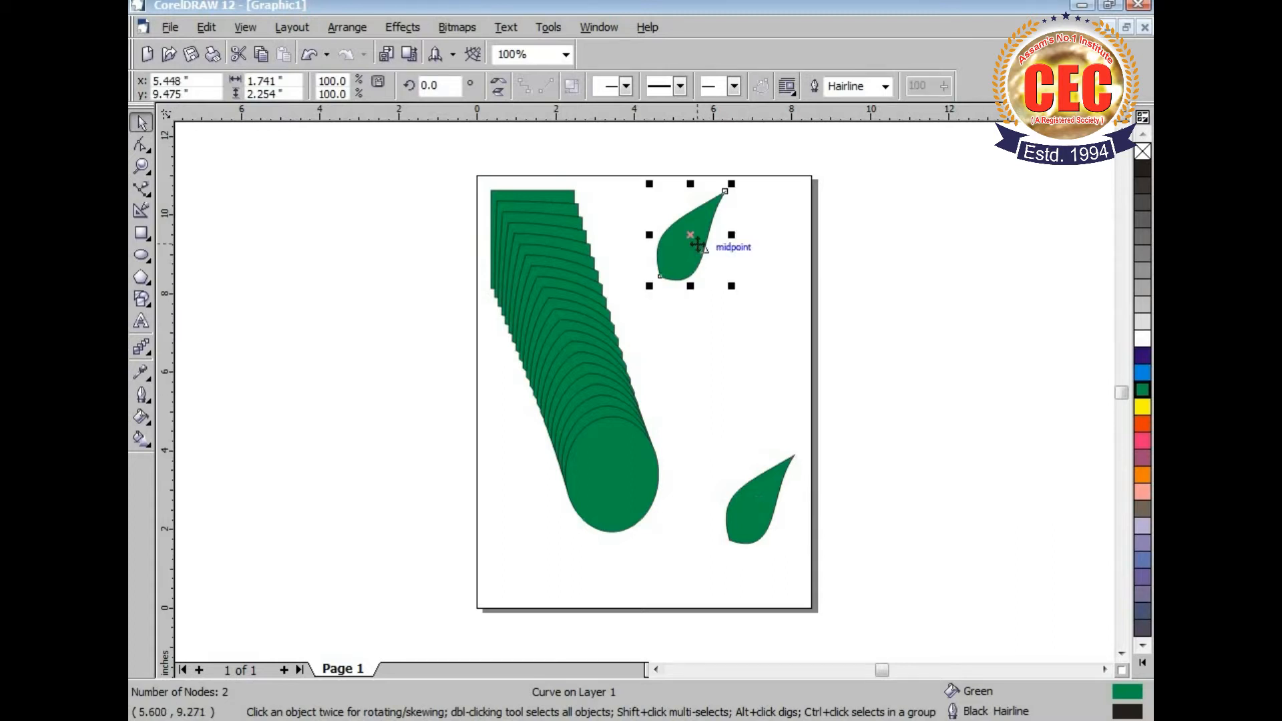
pyautogui.click(140, 348)
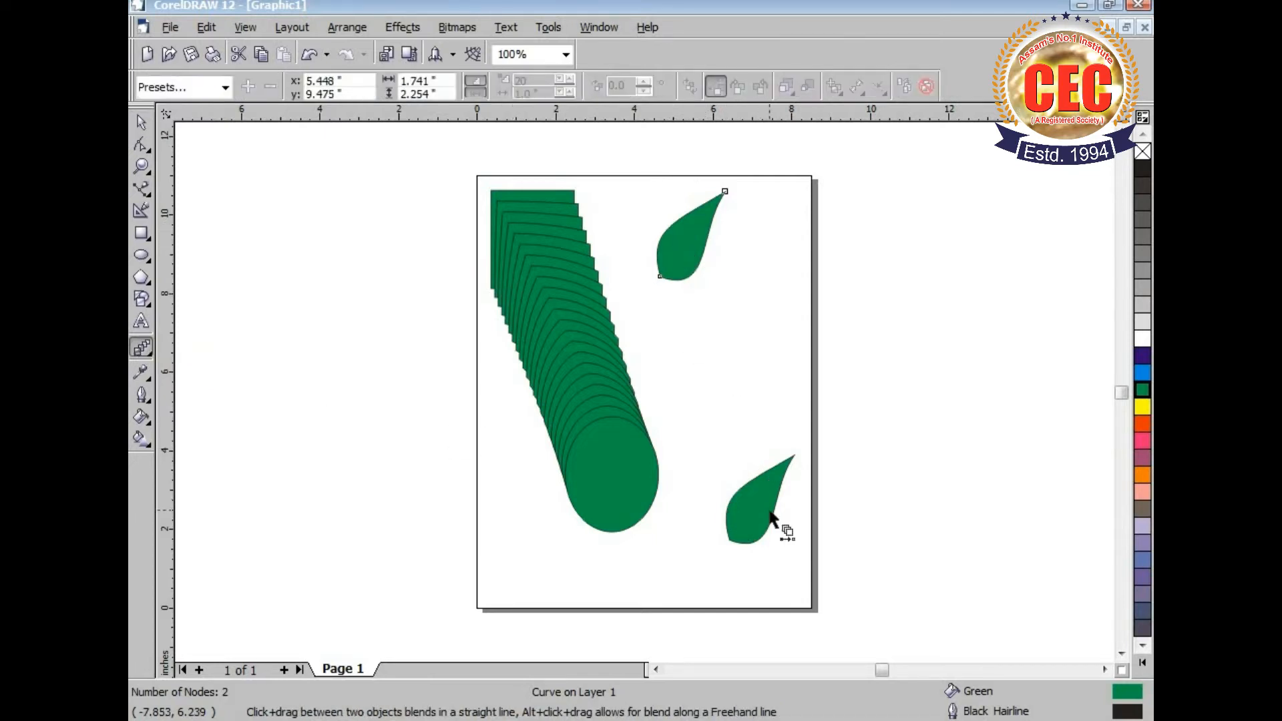
pyautogui.moveTo(687, 246); pyautogui.dragTo(759, 509)
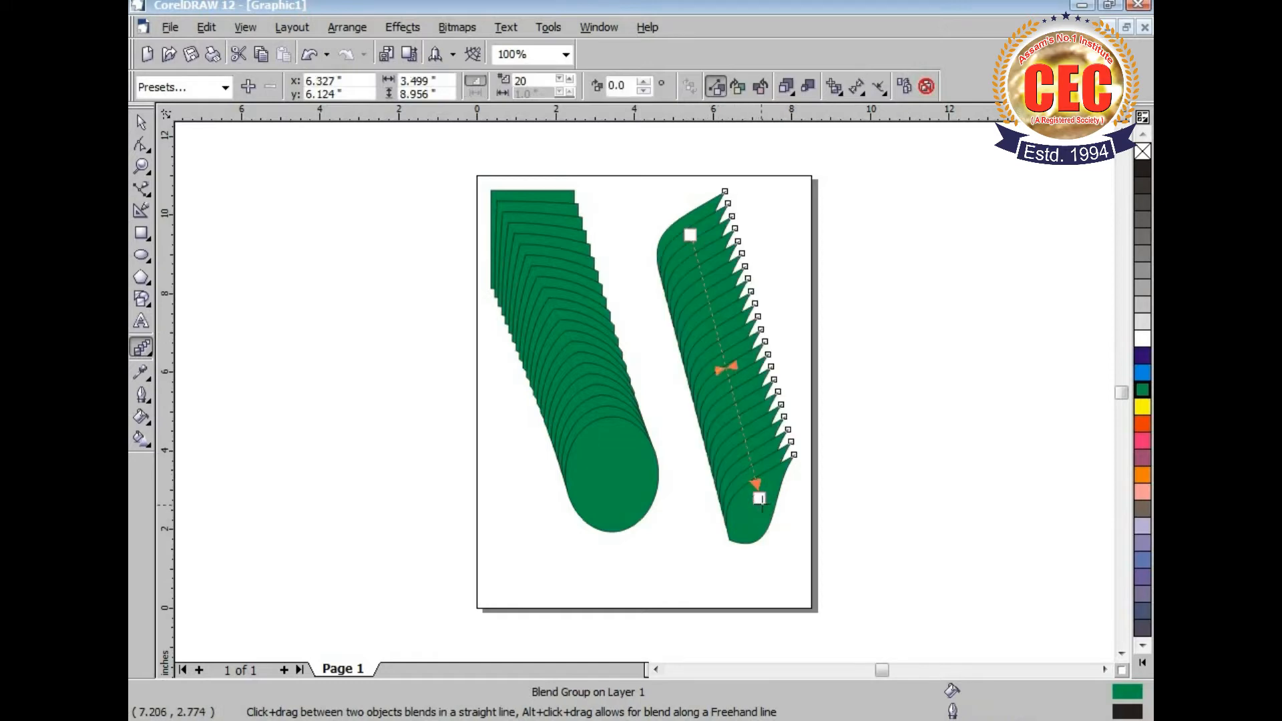
# Step: Fill the lower leaf of the blend with red and deselect it
pyautogui.click(757, 534)
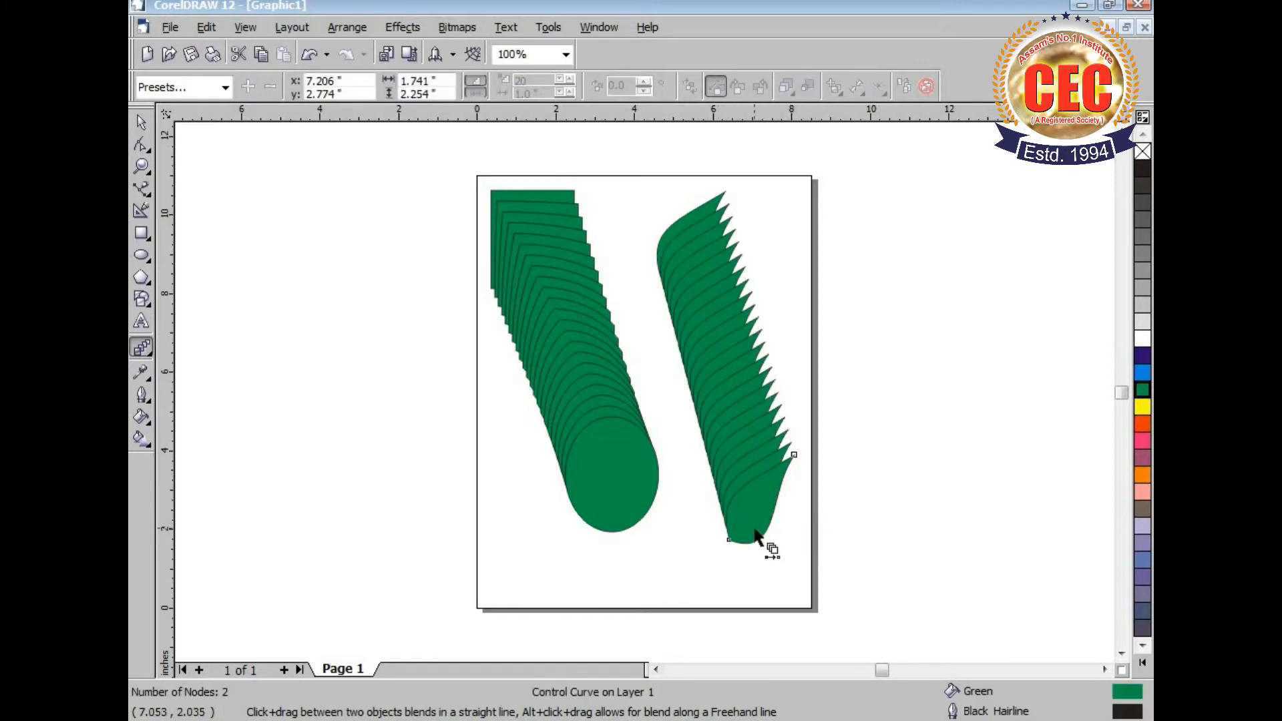
pyautogui.click(1145, 423)
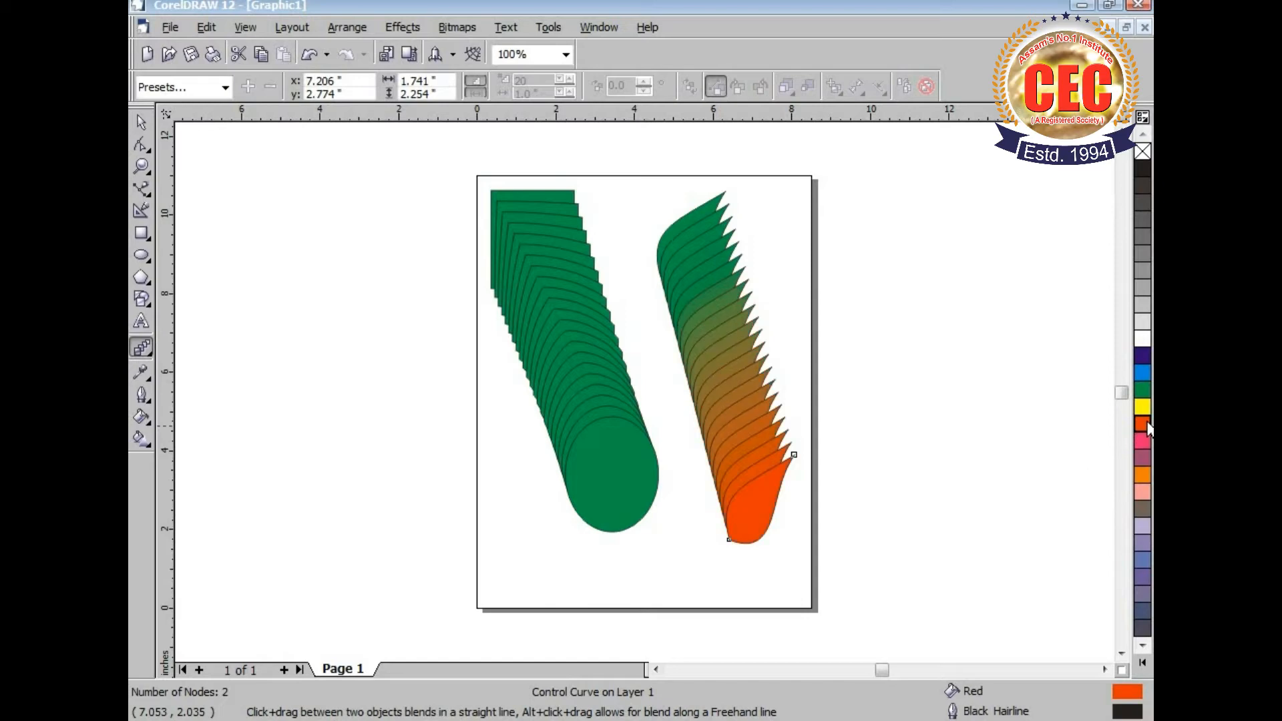
pyautogui.press('space')
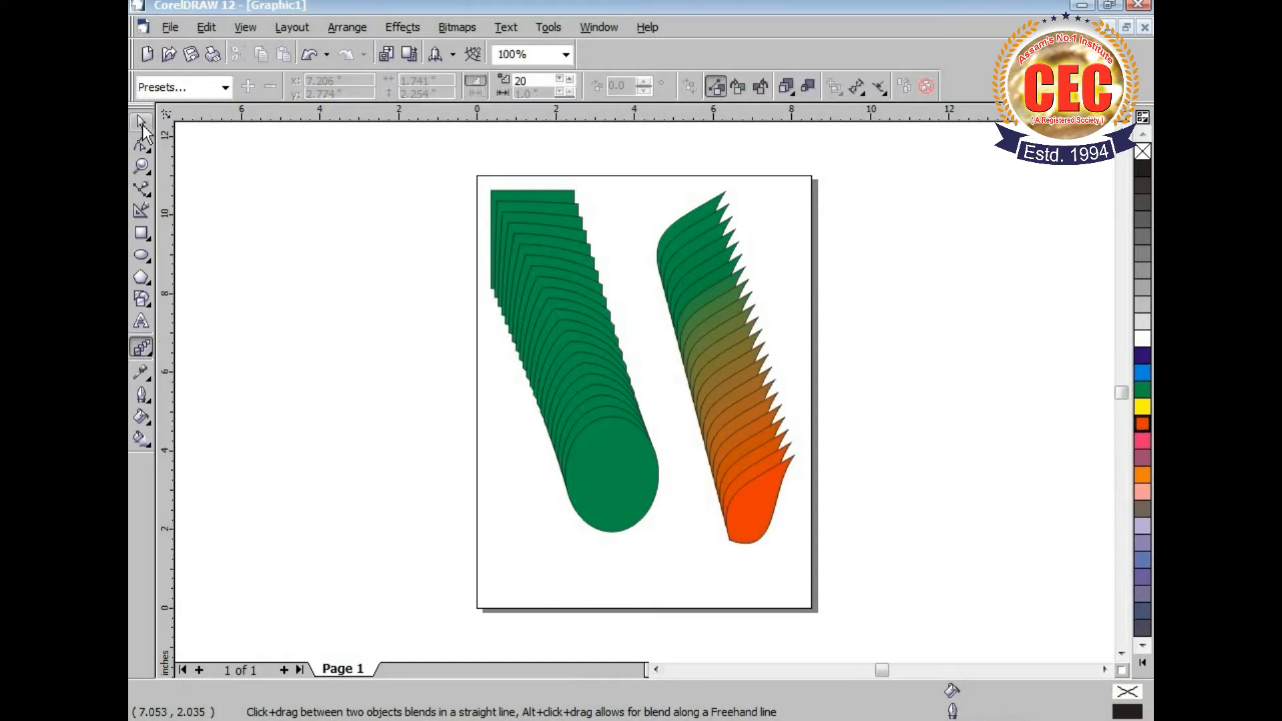
pyautogui.press('Escape')
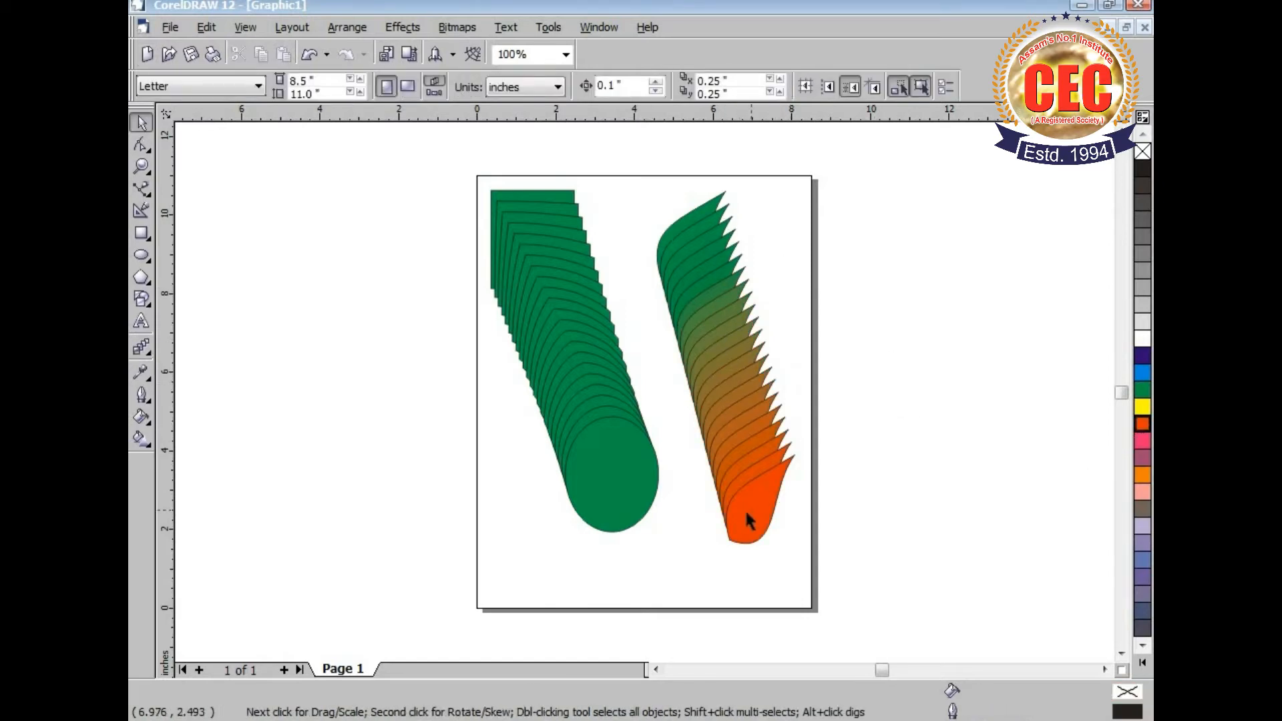
# Step: Fill the blend's upper leaf with purple and its lower leaf with blue
pyautogui.click(698, 210)
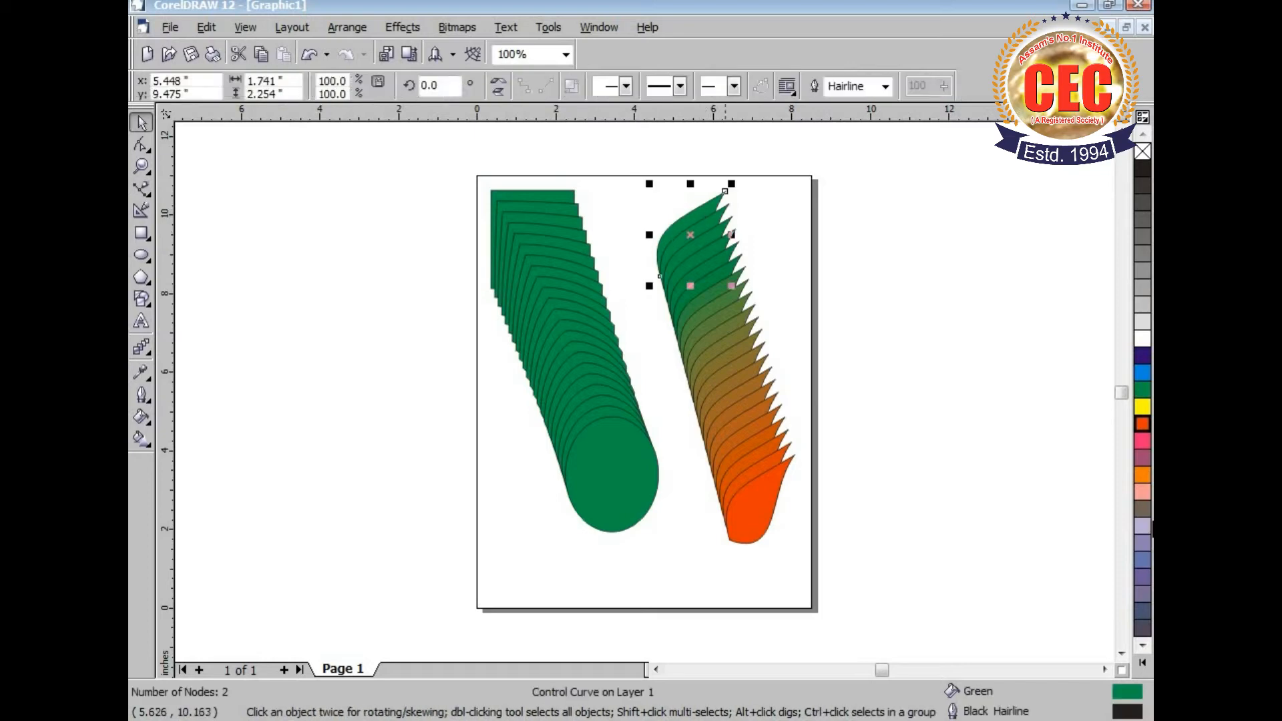
pyautogui.click(1142, 457)
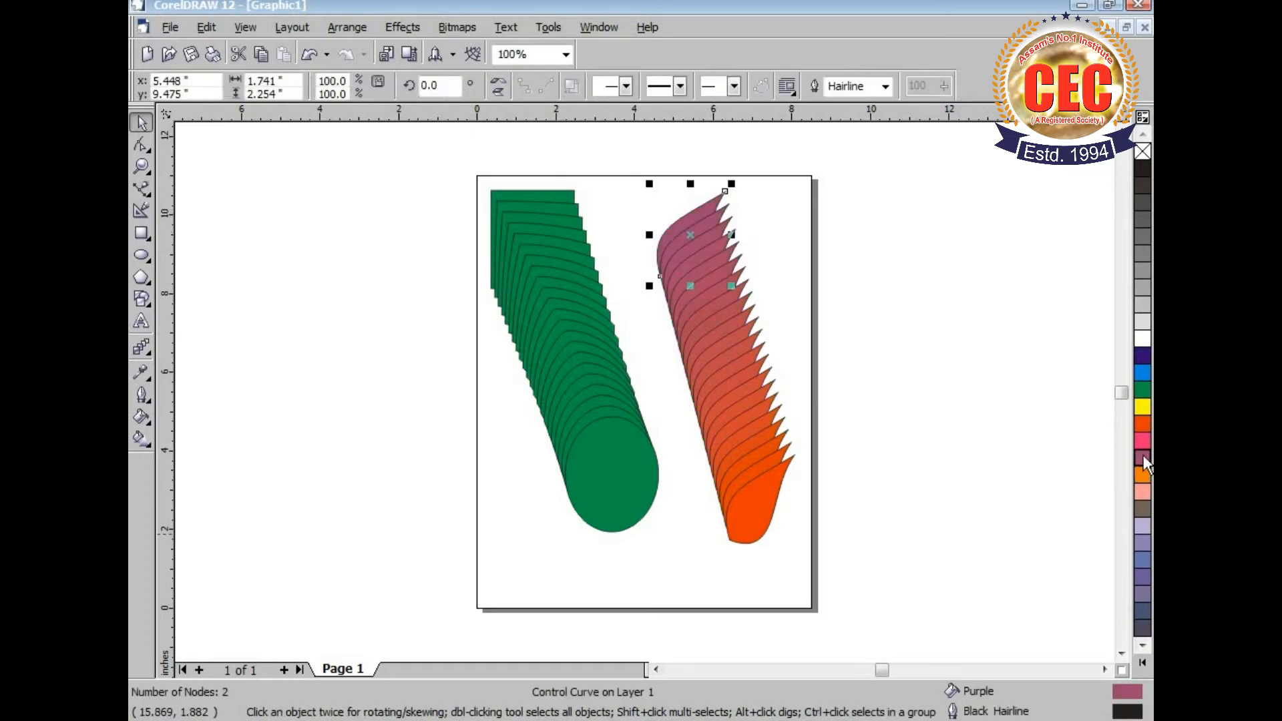
pyautogui.click(751, 510)
pyautogui.click(1142, 355)
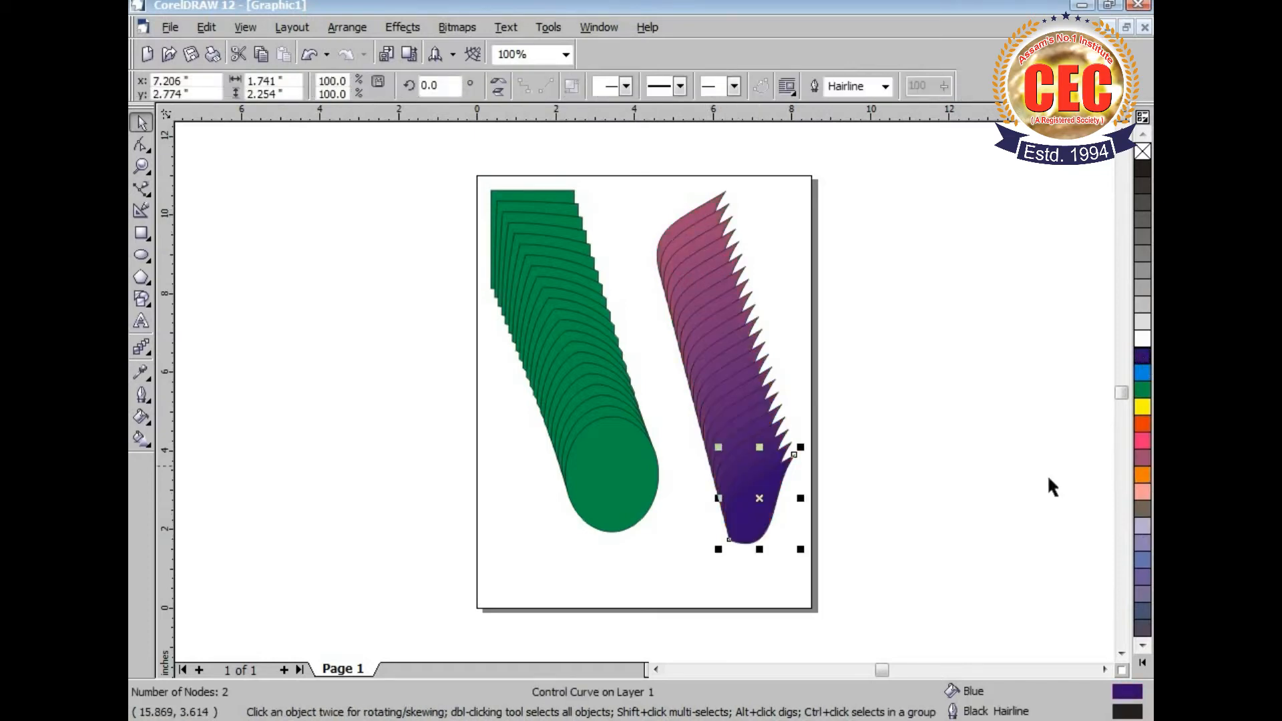
pyautogui.click(872, 506)
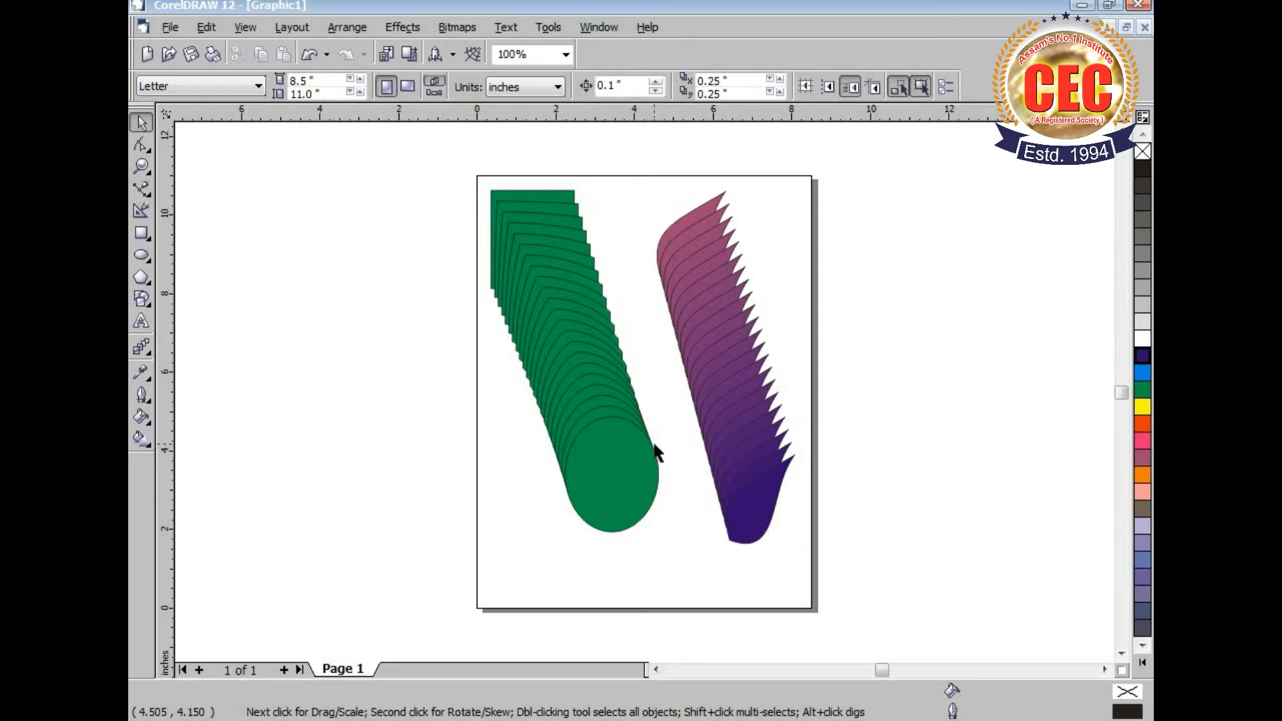
# Step: Move the leaf blend and the green rectangle-to-ellipse blend off the page to its right side
pyautogui.moveTo(721, 371); pyautogui.dragTo(959, 320)
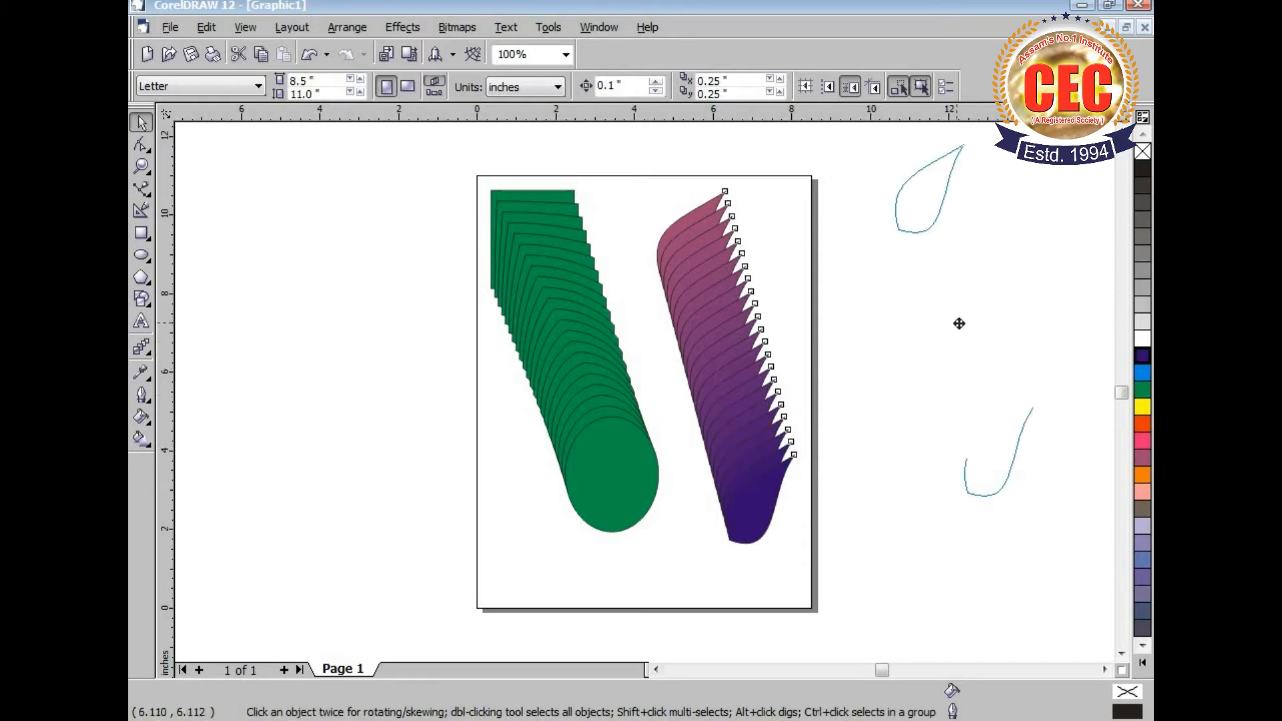
pyautogui.moveTo(596, 364); pyautogui.dragTo(928, 407)
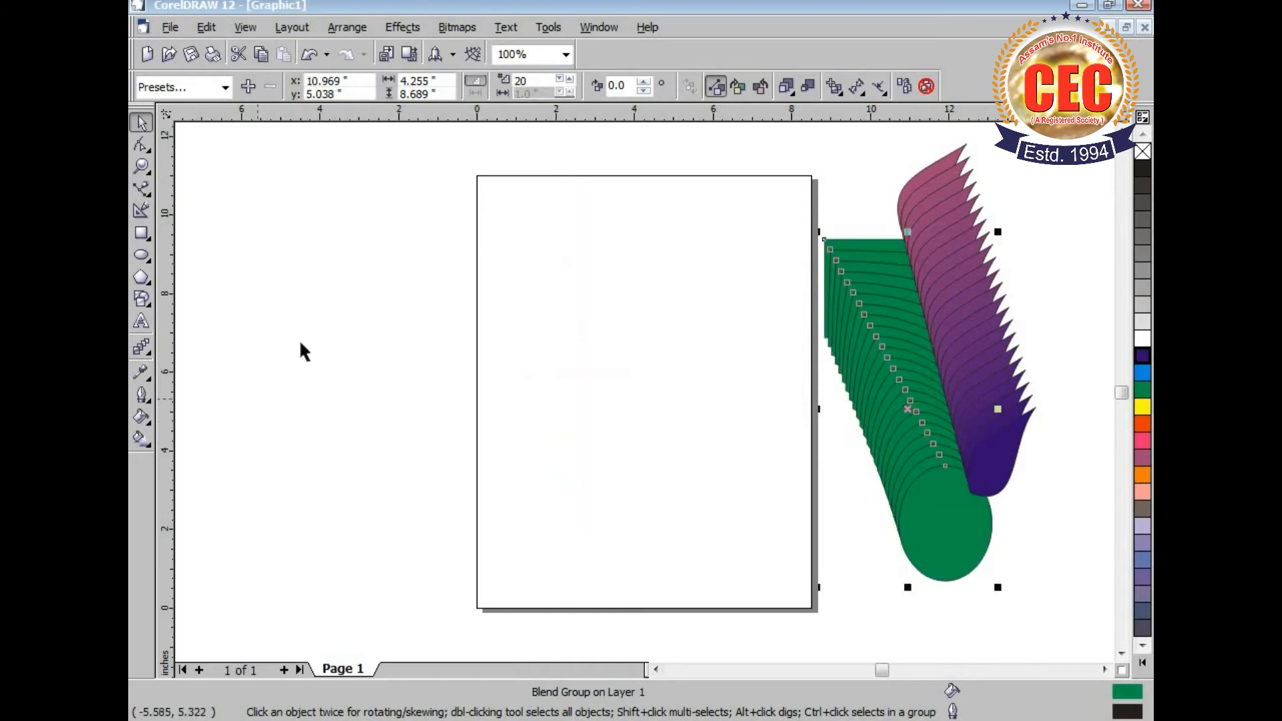
pyautogui.click(322, 309)
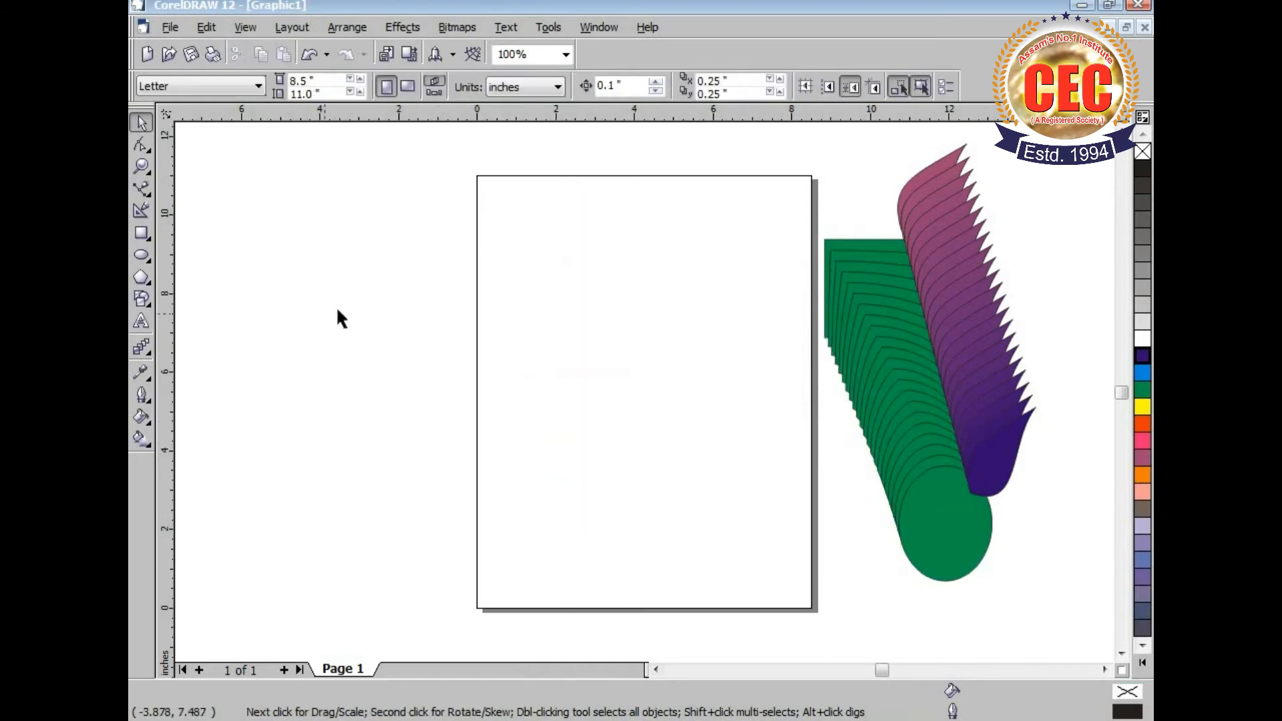
# Step: Draw a five-sided polygon about 4.7 by 5.4 inches in the upper middle of the page
pyautogui.click(142, 279)
pyautogui.moveTo(566, 233)
pyautogui.mouseDown()
pyautogui.moveTo(668, 395)
pyautogui.moveTo(761, 469)
pyautogui.mouseUp()
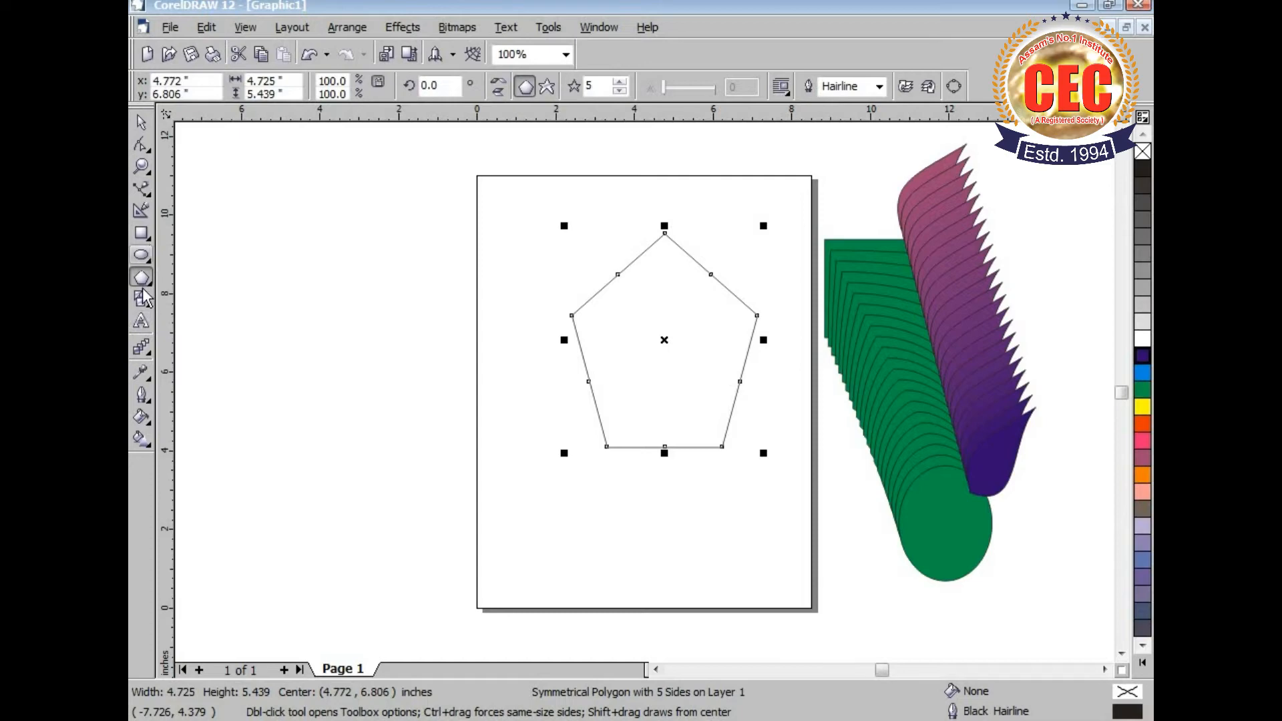
# Step: Apply an inward Interactive Contour to the pentagon and adjust it to 13 steps with a 0.149" offset
pyautogui.click(148, 353)
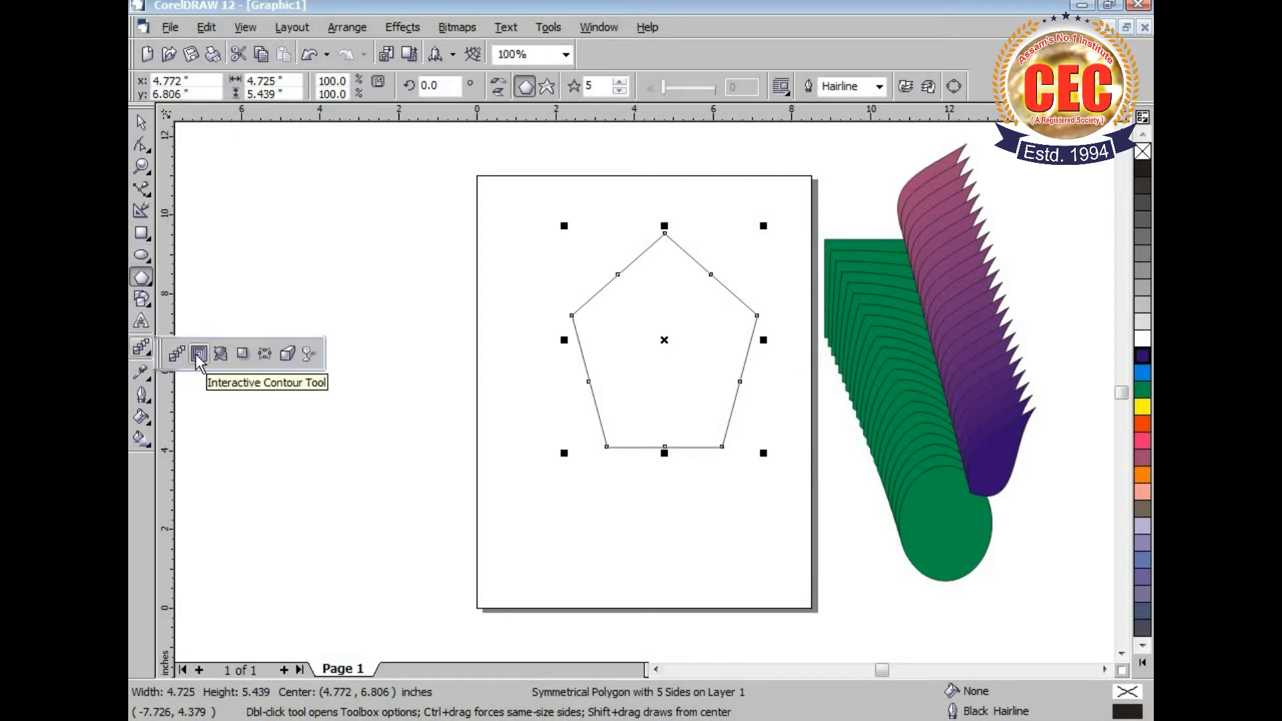
pyautogui.click(196, 354)
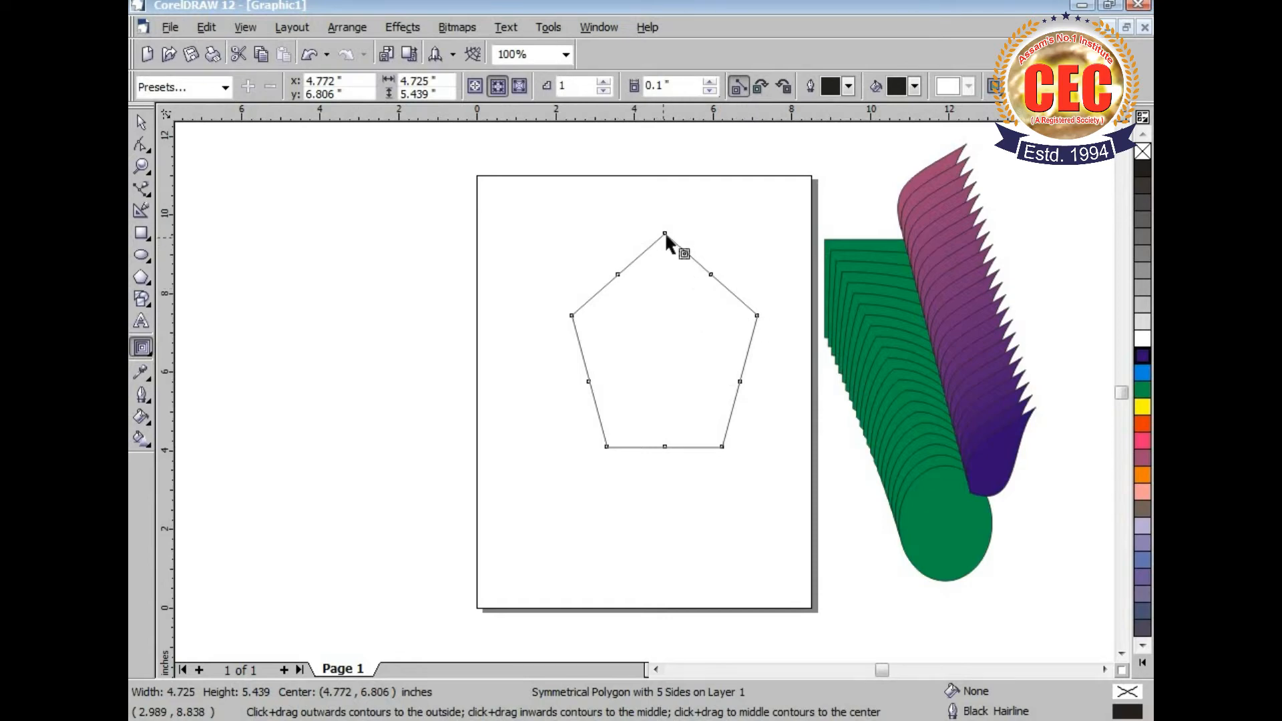
pyautogui.moveTo(664, 234); pyautogui.dragTo(665, 342)
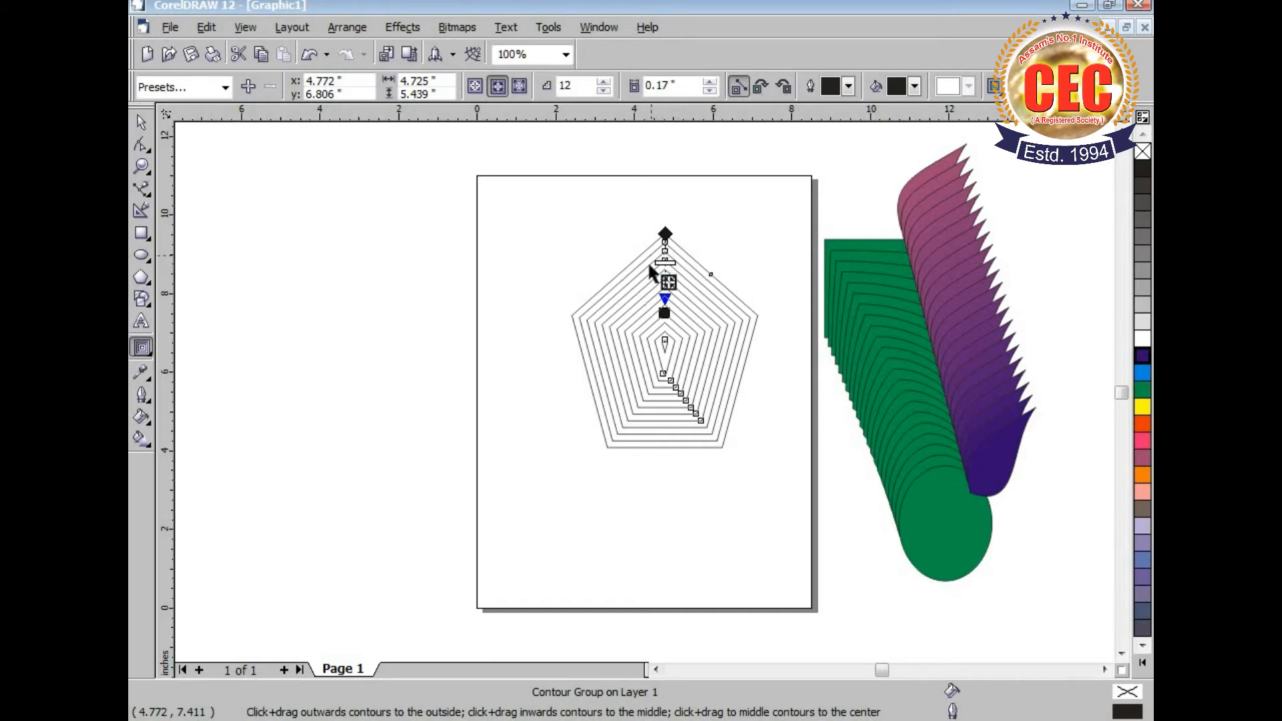
pyautogui.moveTo(665, 261)
pyautogui.mouseDown()
pyautogui.moveTo(665, 240)
pyautogui.moveTo(665, 251)
pyautogui.mouseUp()
pyautogui.moveTo(672, 310); pyautogui.dragTo(670, 312)
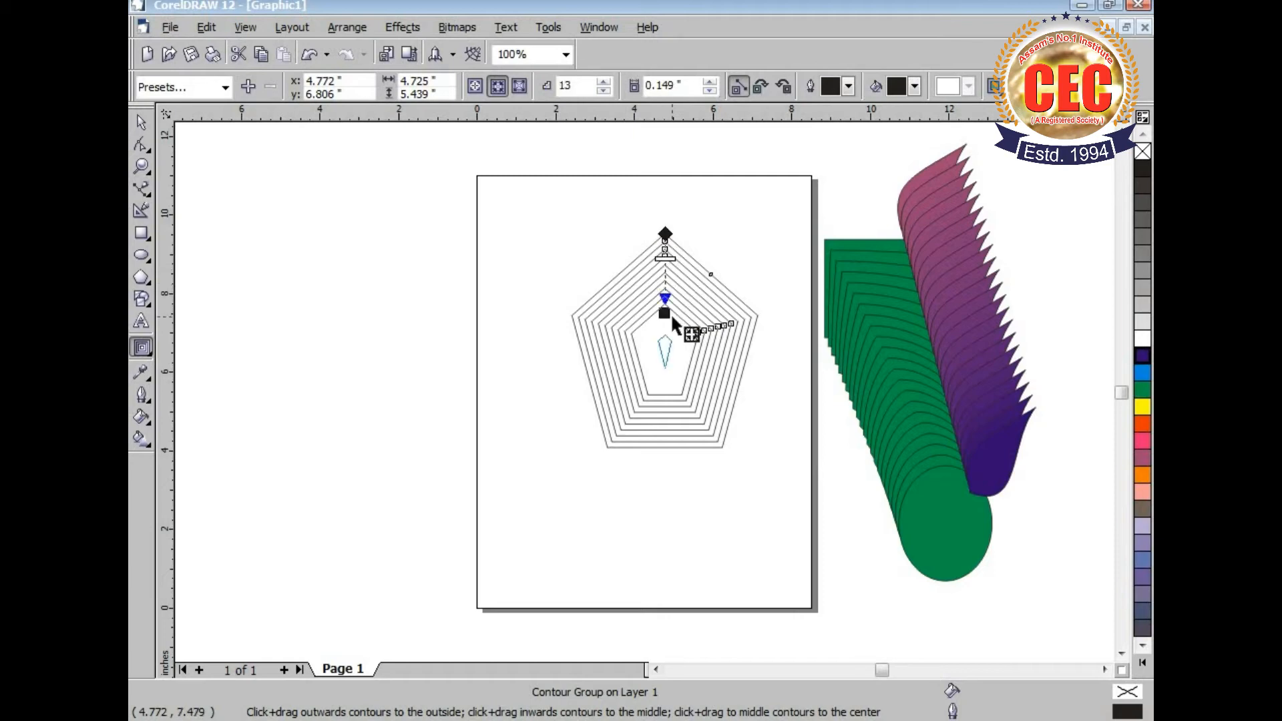
# Step: Color the contoured pentagon with a green object fill, a yellow contour fill and an orange contour outline
pyautogui.click(1139, 397)
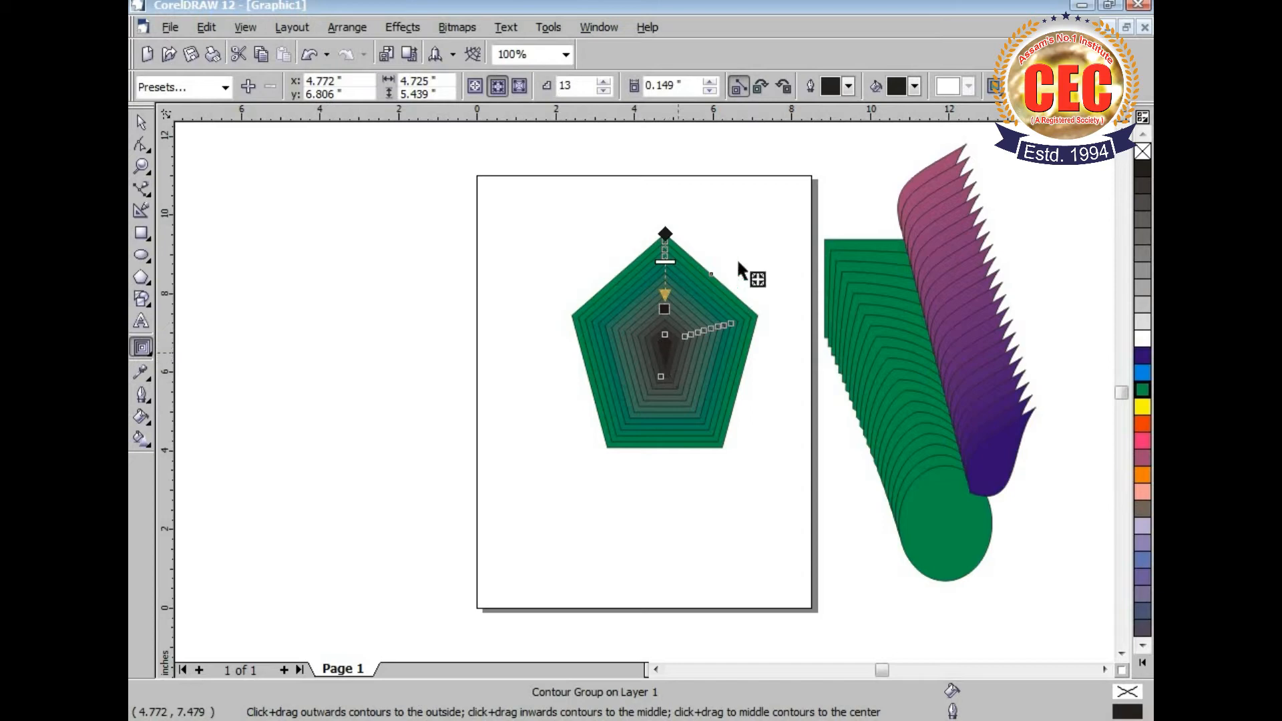
pyautogui.click(914, 85)
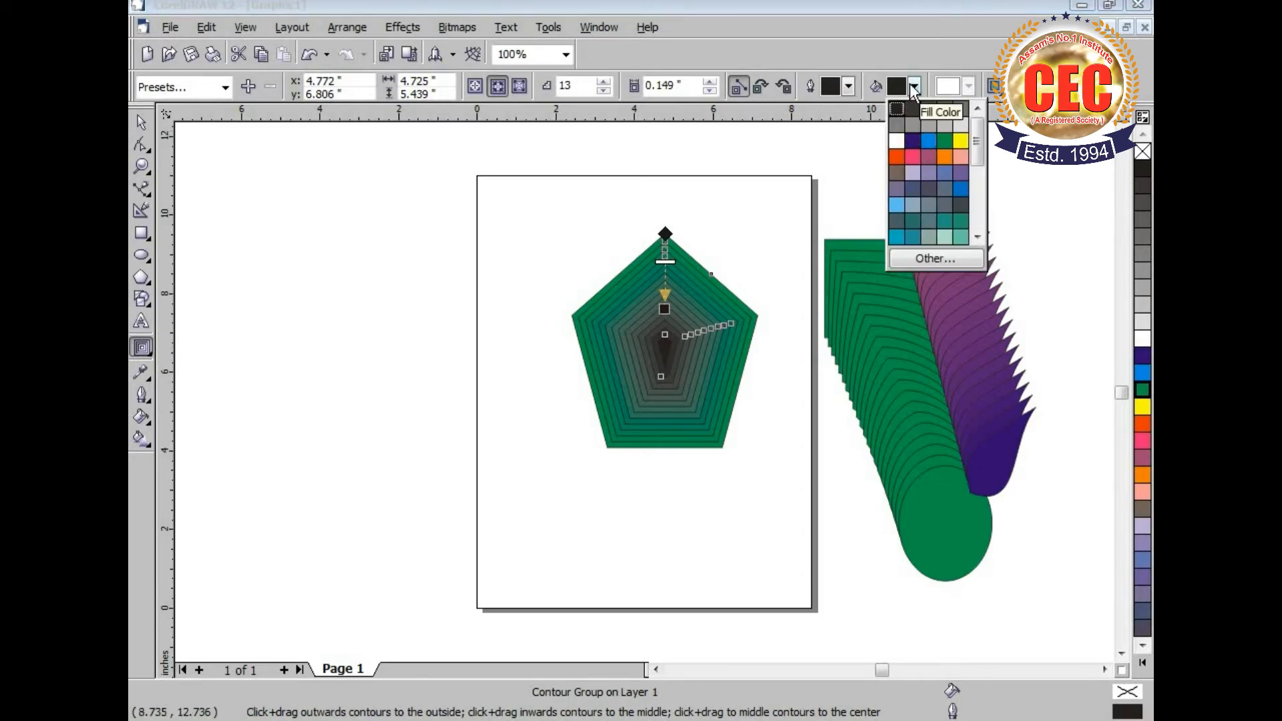
pyautogui.click(960, 140)
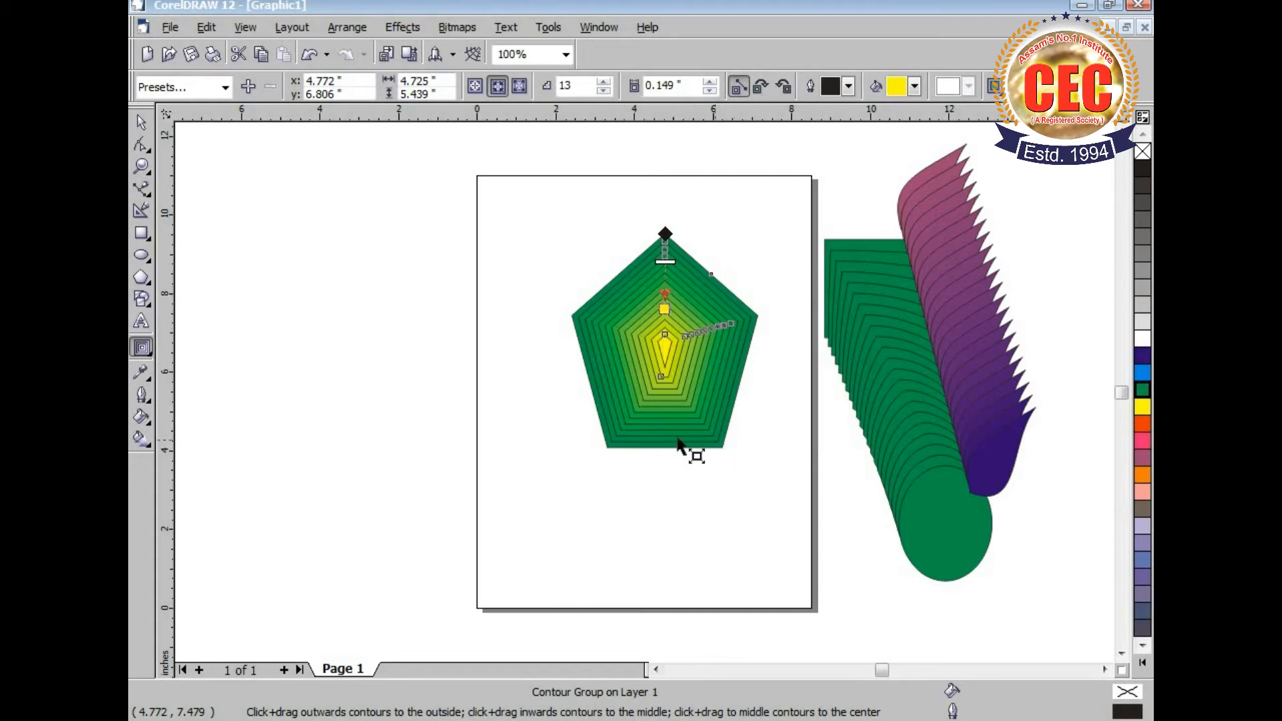
pyautogui.click(848, 86)
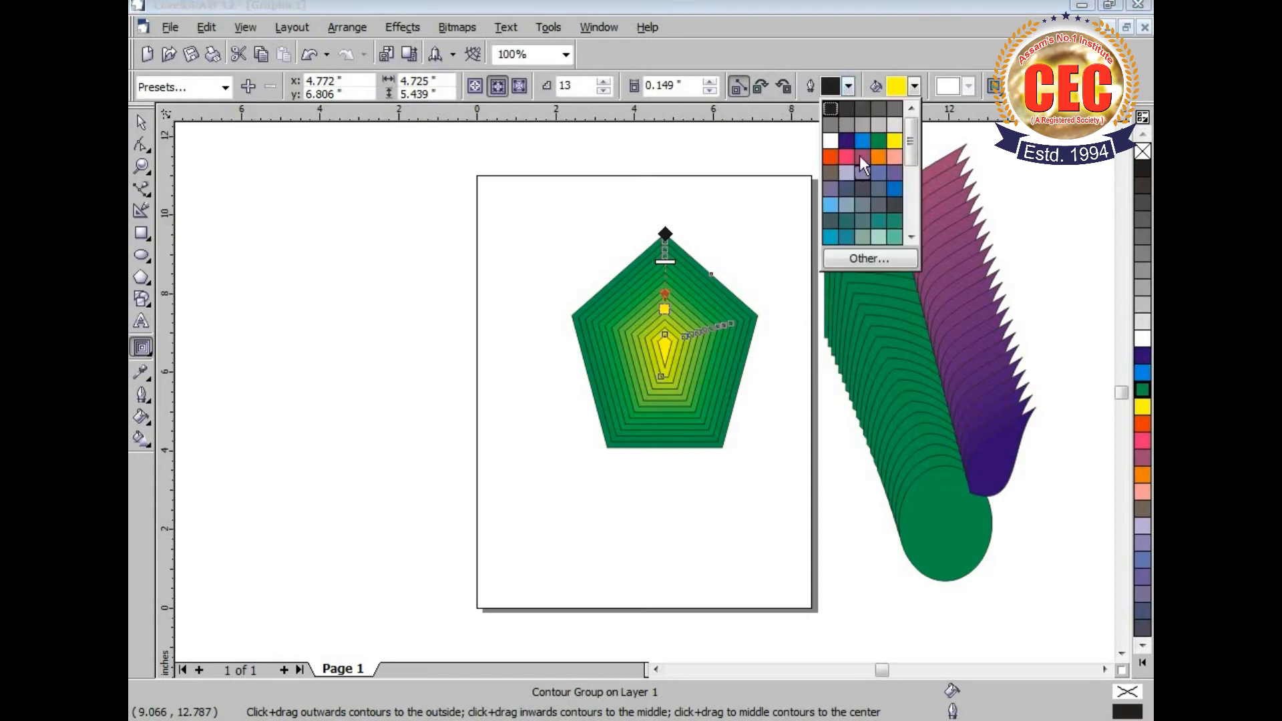
pyautogui.click(879, 156)
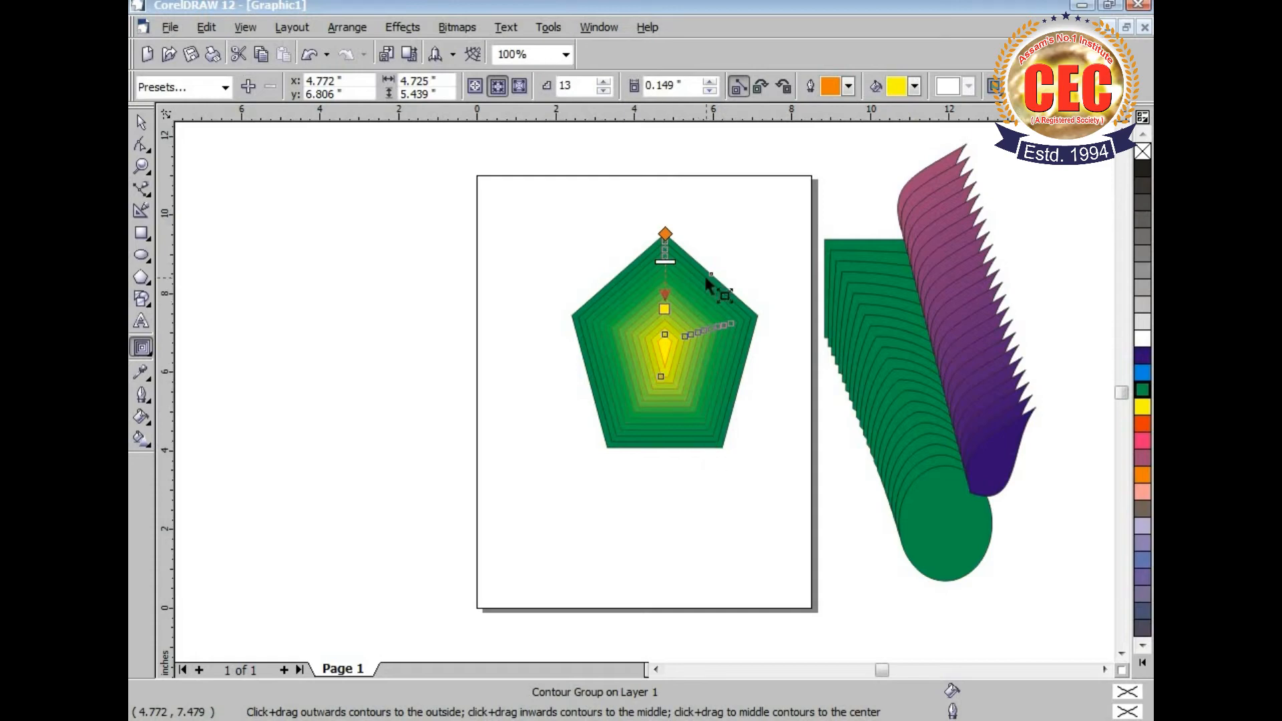
# Step: Move the contoured pentagon off the page to the area beyond its upper-left corner
pyautogui.click(141, 122)
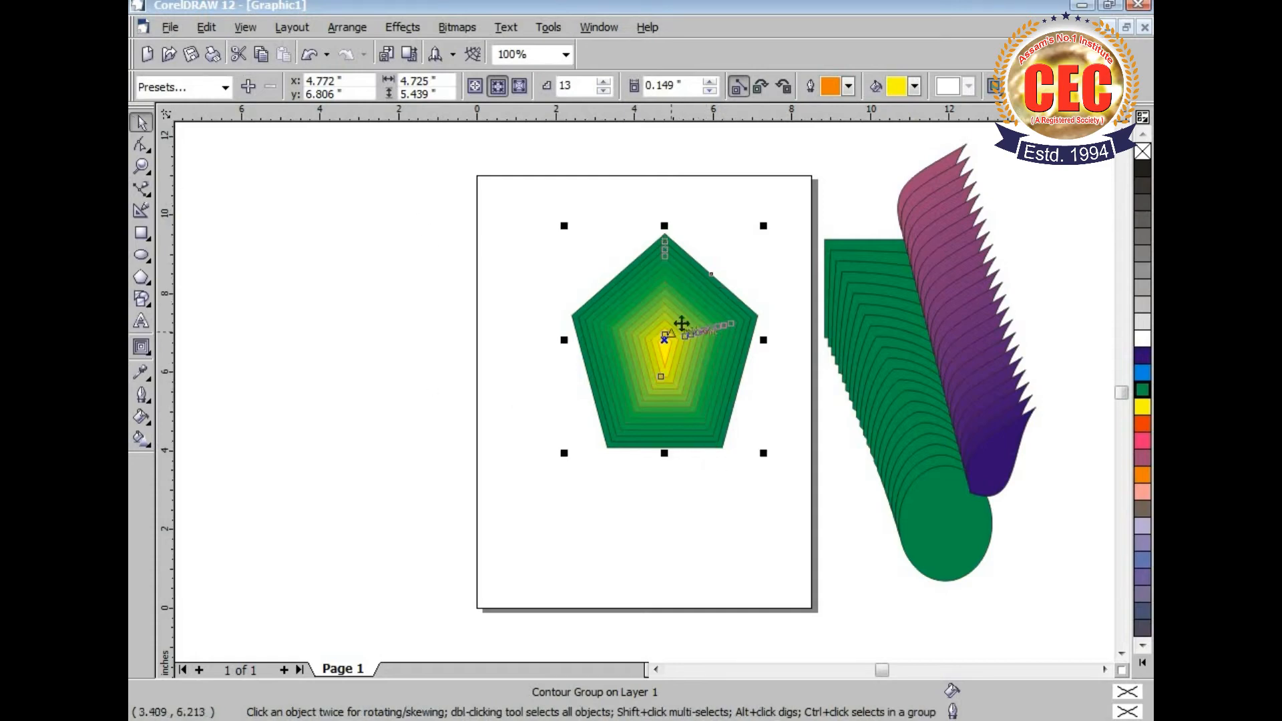
pyautogui.moveTo(664, 340); pyautogui.dragTo(287, 246)
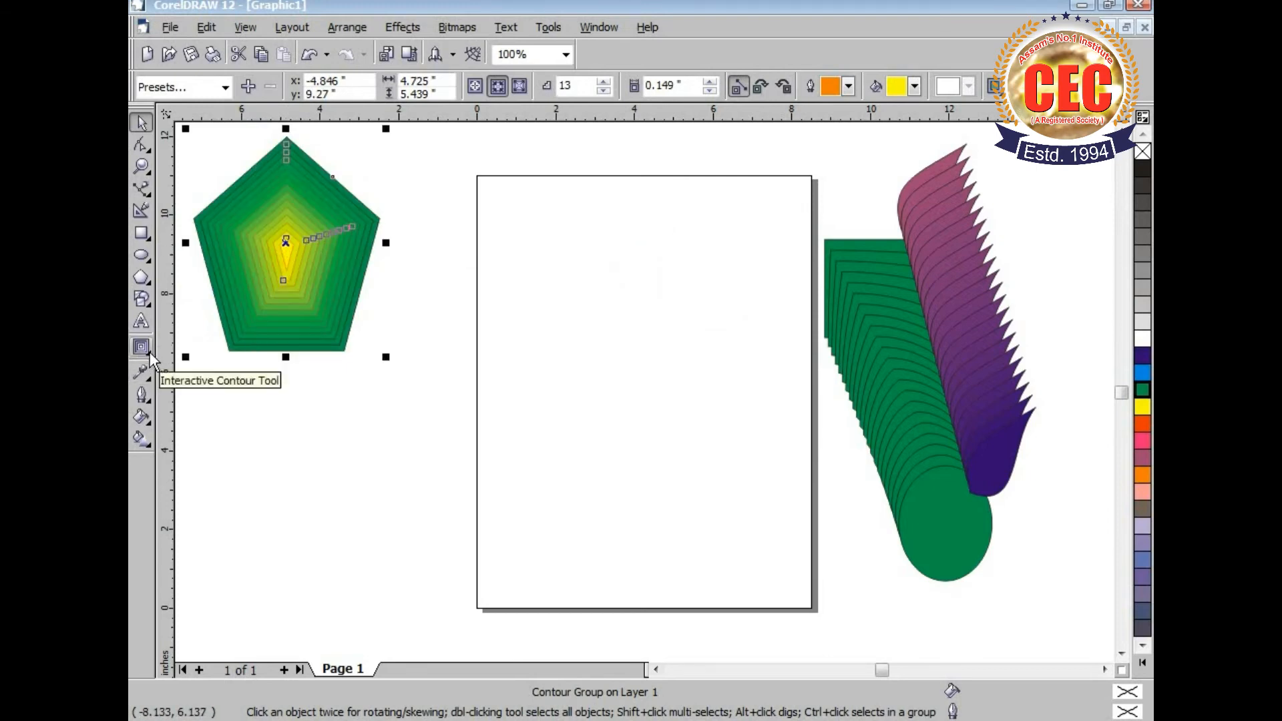
# Step: Dismiss the Windows color scheme message without changing the scheme
pyautogui.click(149, 359)
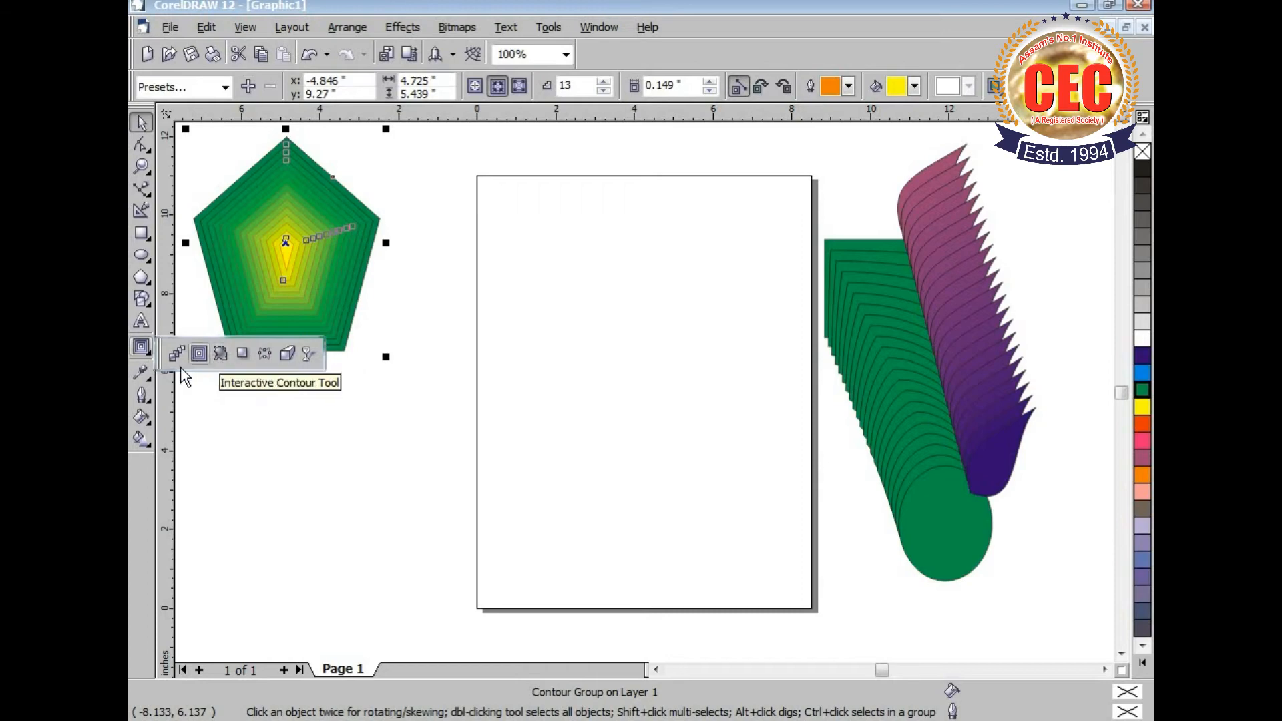
pyautogui.click(142, 255)
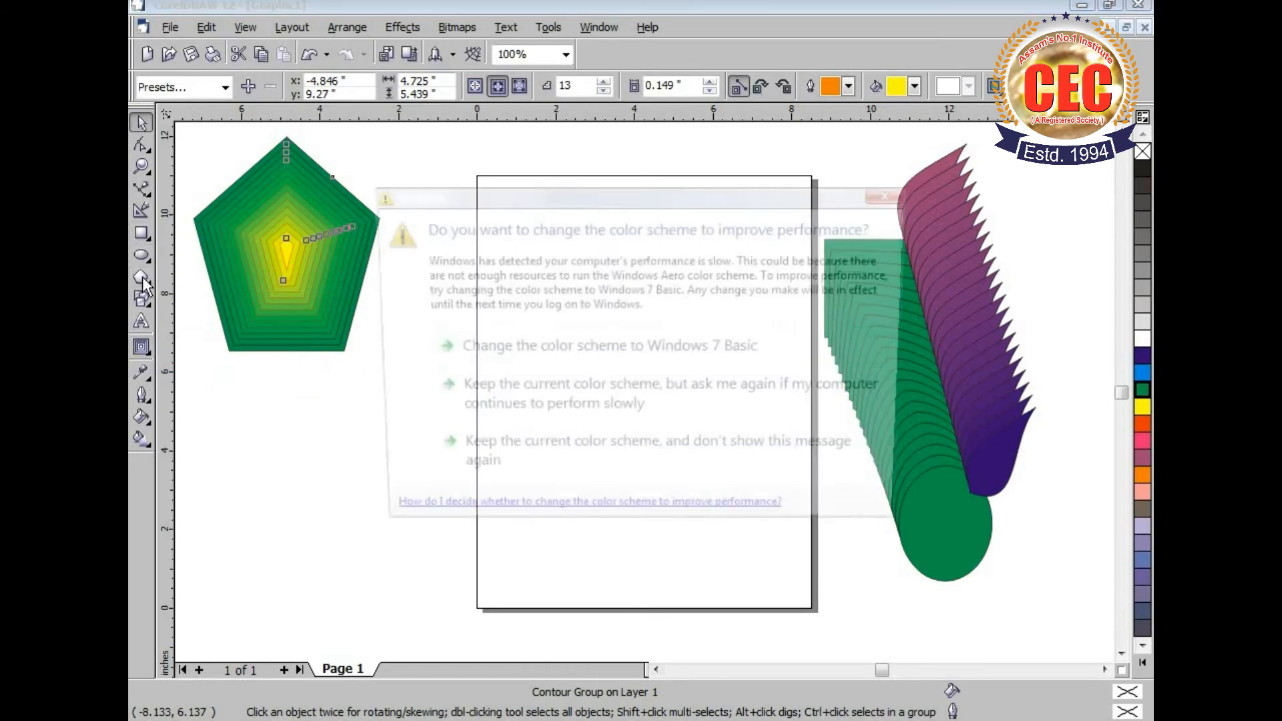
pyautogui.click(896, 192)
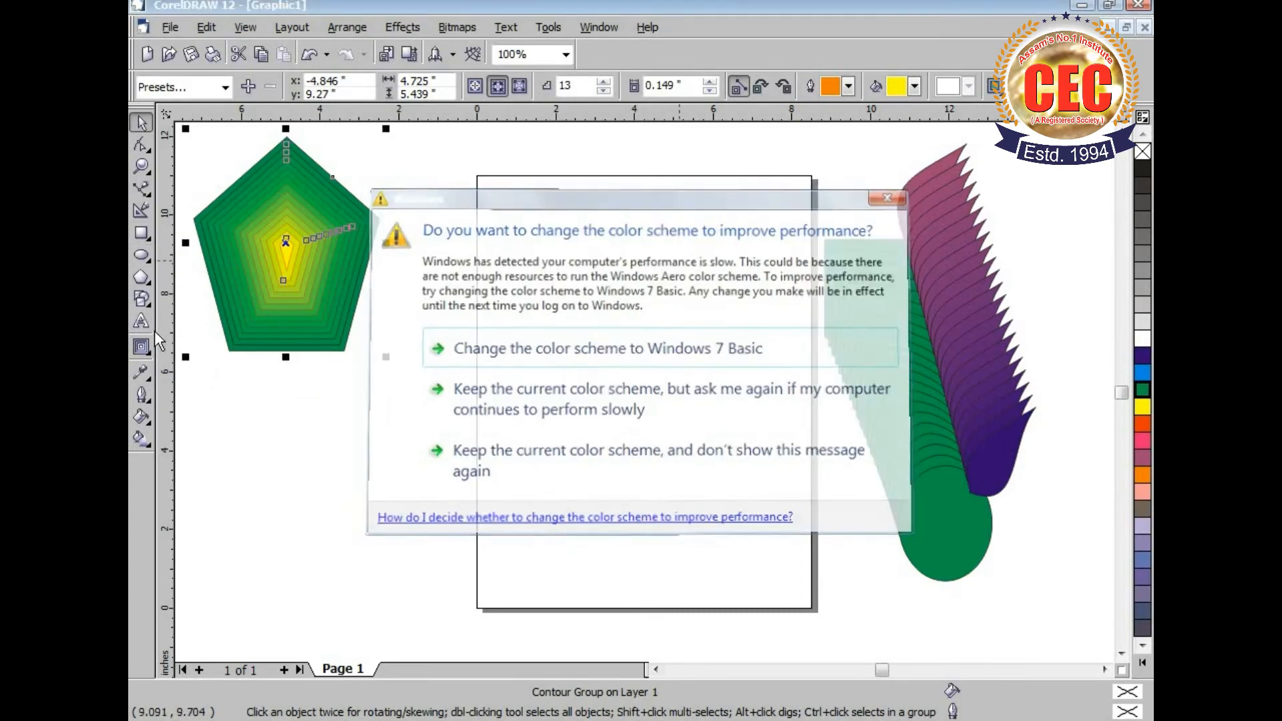
# Step: Draw a polygon about 4.5 by 5.3 inches in the middle of the page and set it to 8 sides
pyautogui.click(141, 277)
pyautogui.moveTo(558, 276)
pyautogui.mouseDown()
pyautogui.moveTo(610, 372)
pyautogui.moveTo(721, 458)
pyautogui.moveTo(749, 510)
pyautogui.mouseUp()
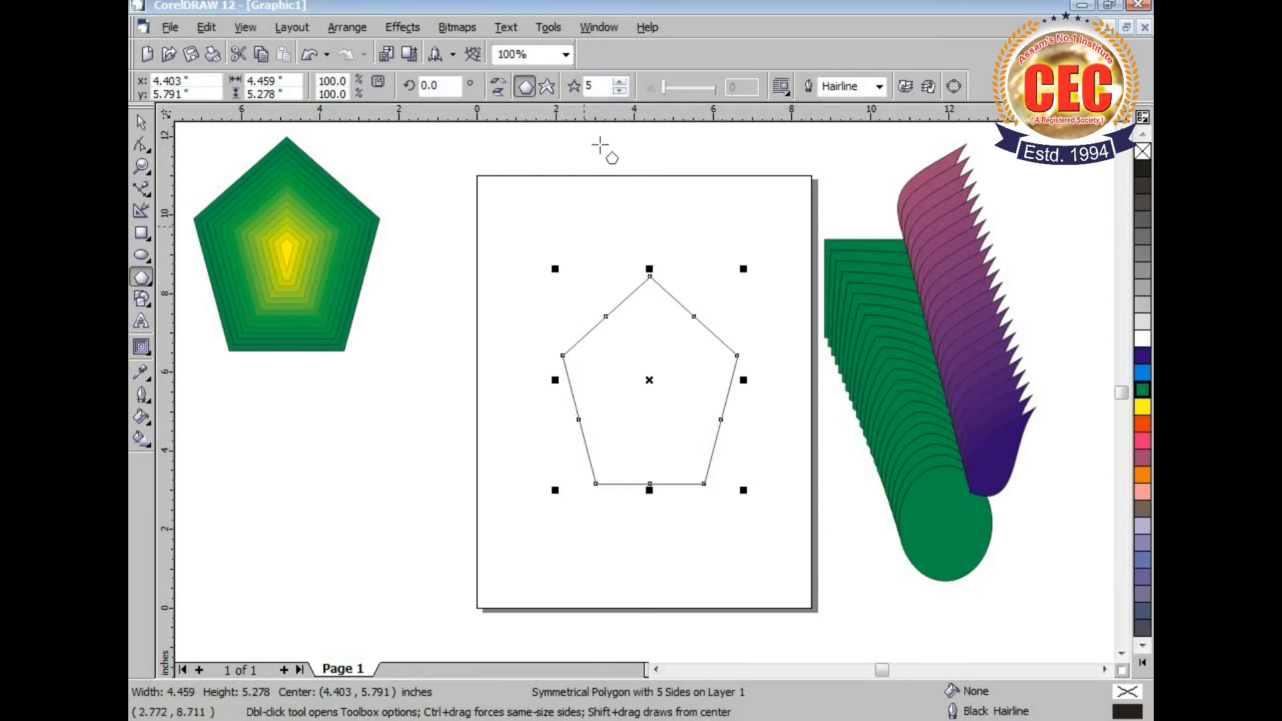
pyautogui.click(621, 83)
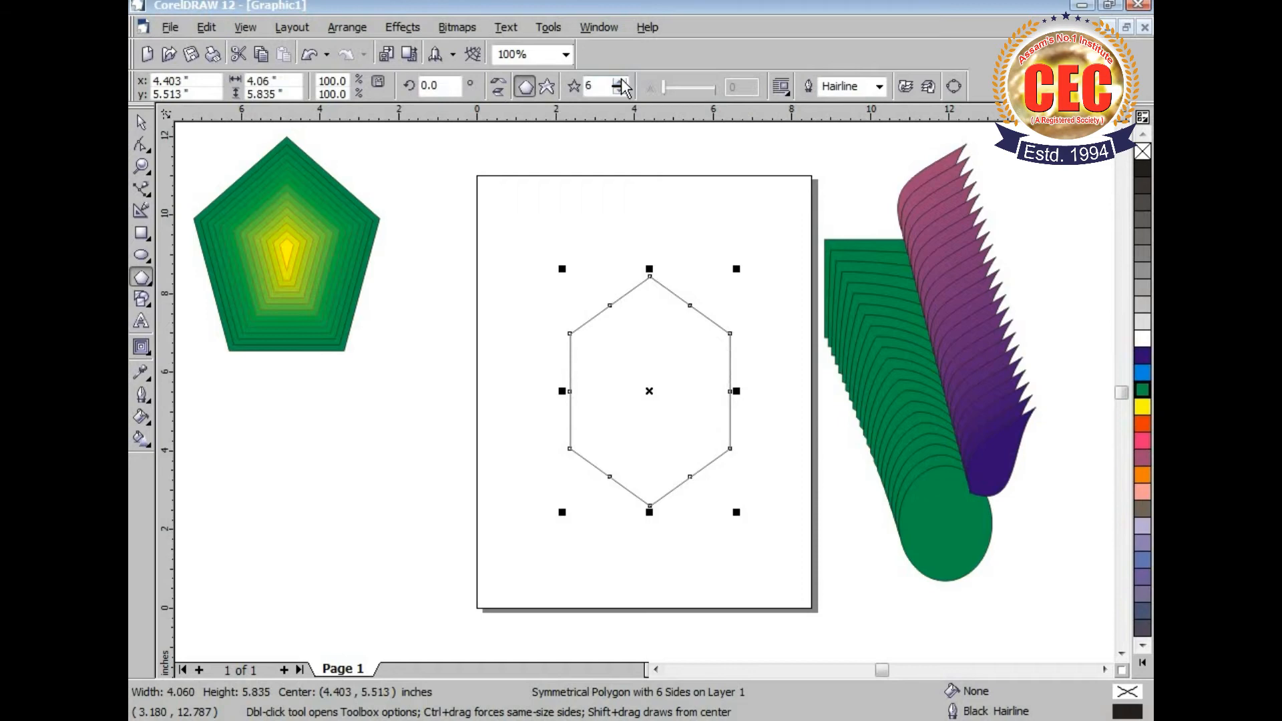
pyautogui.click(621, 82)
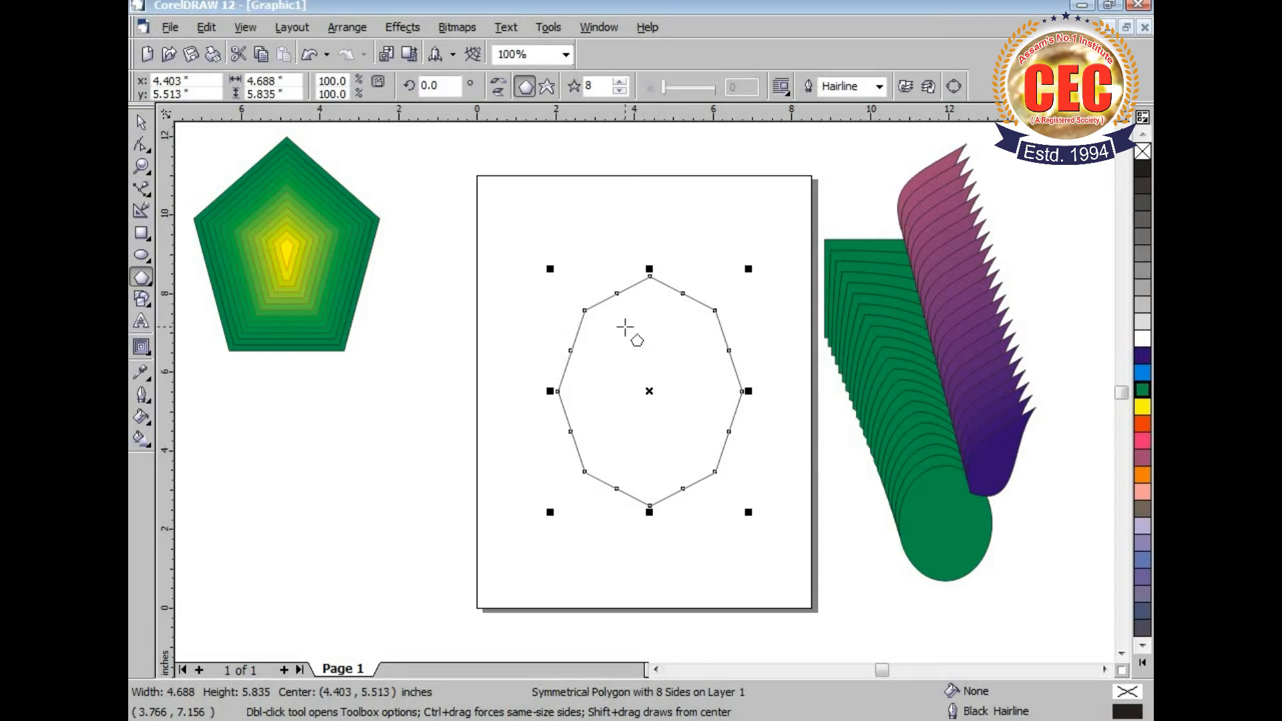
# Step: Apply a Push and Pull distortion with an amplitude of about 29 to the octagon and center the distortion on the shape
pyautogui.click(149, 358)
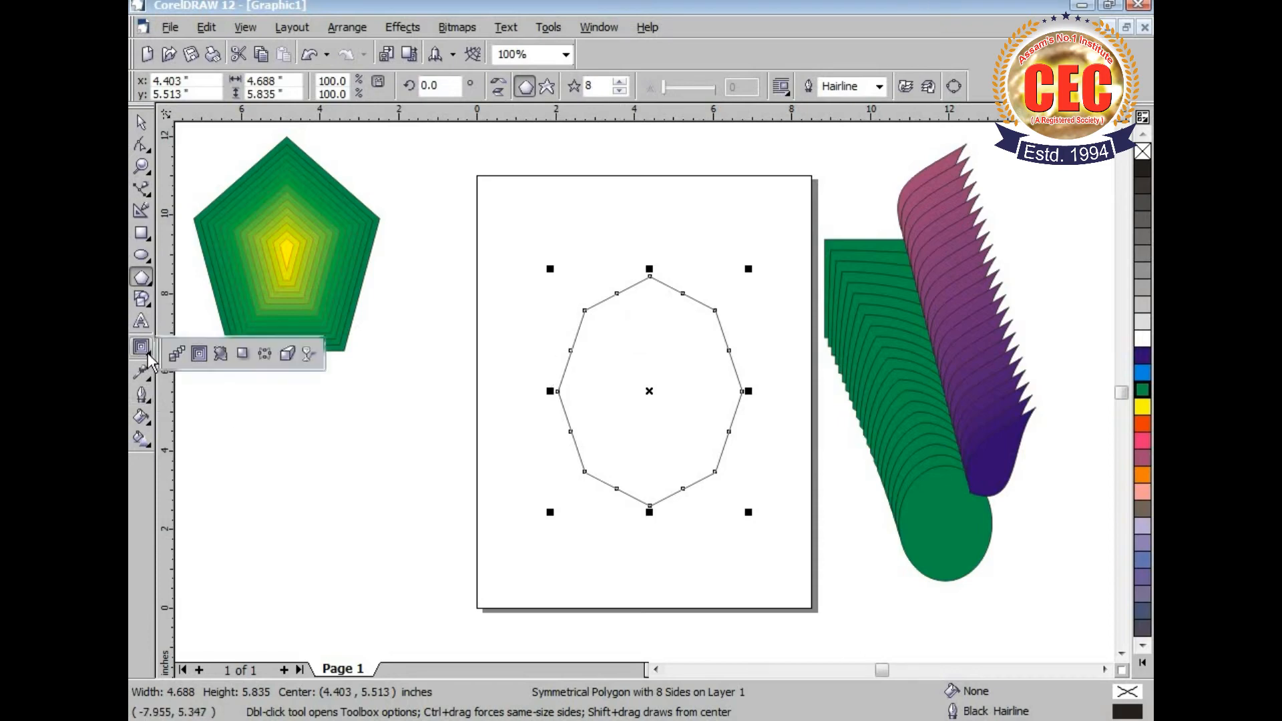
pyautogui.click(222, 352)
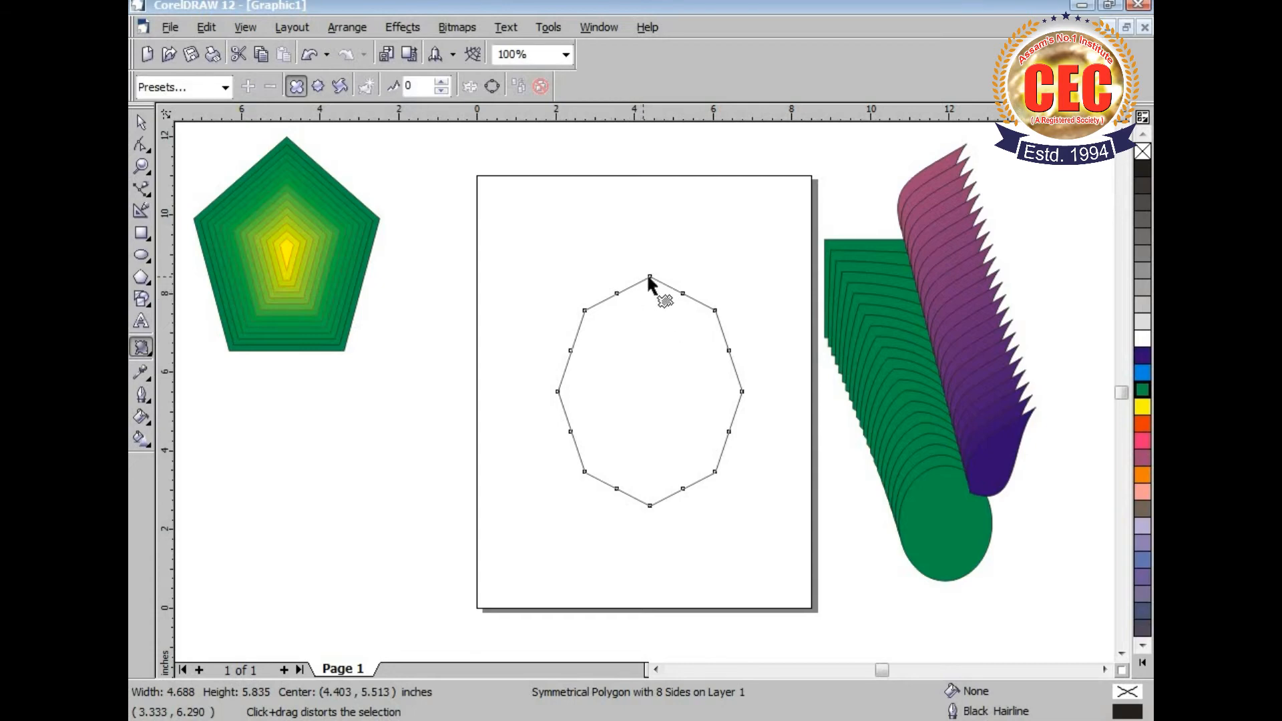
pyautogui.moveTo(649, 277); pyautogui.dragTo(644, 299)
pyautogui.moveTo(647, 326); pyautogui.dragTo(670, 443)
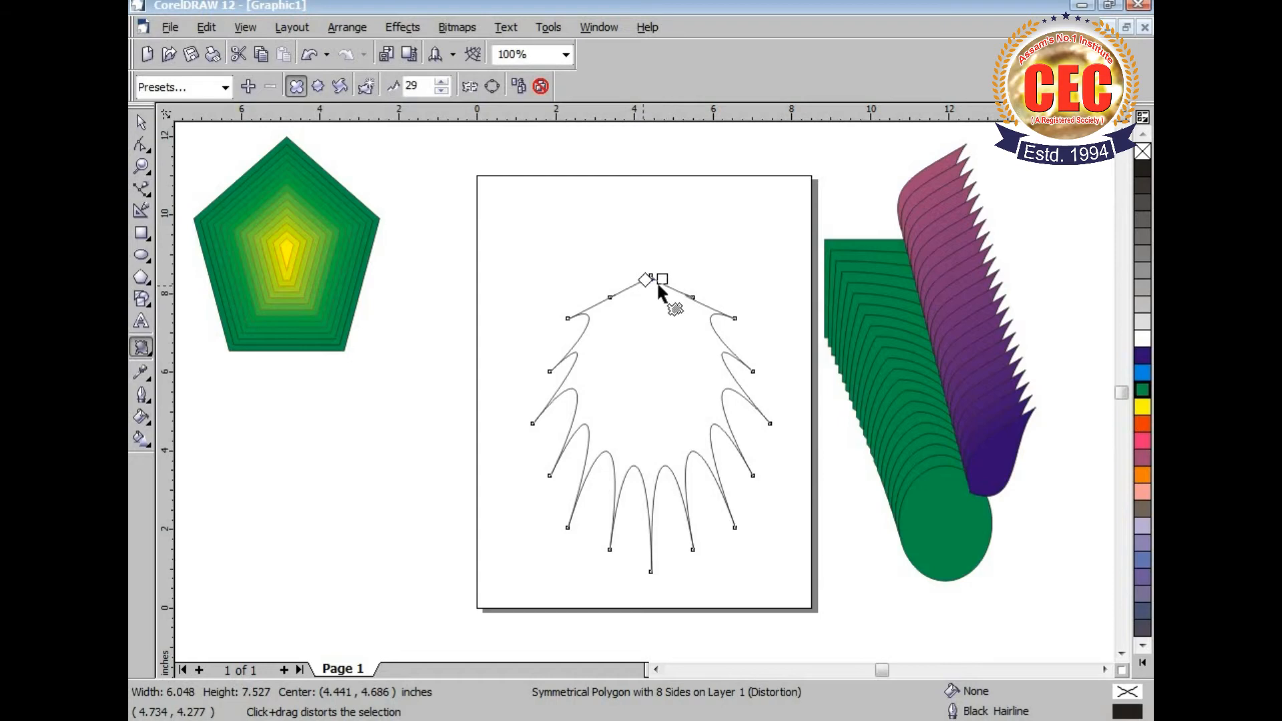
pyautogui.moveTo(645, 279); pyautogui.dragTo(650, 390)
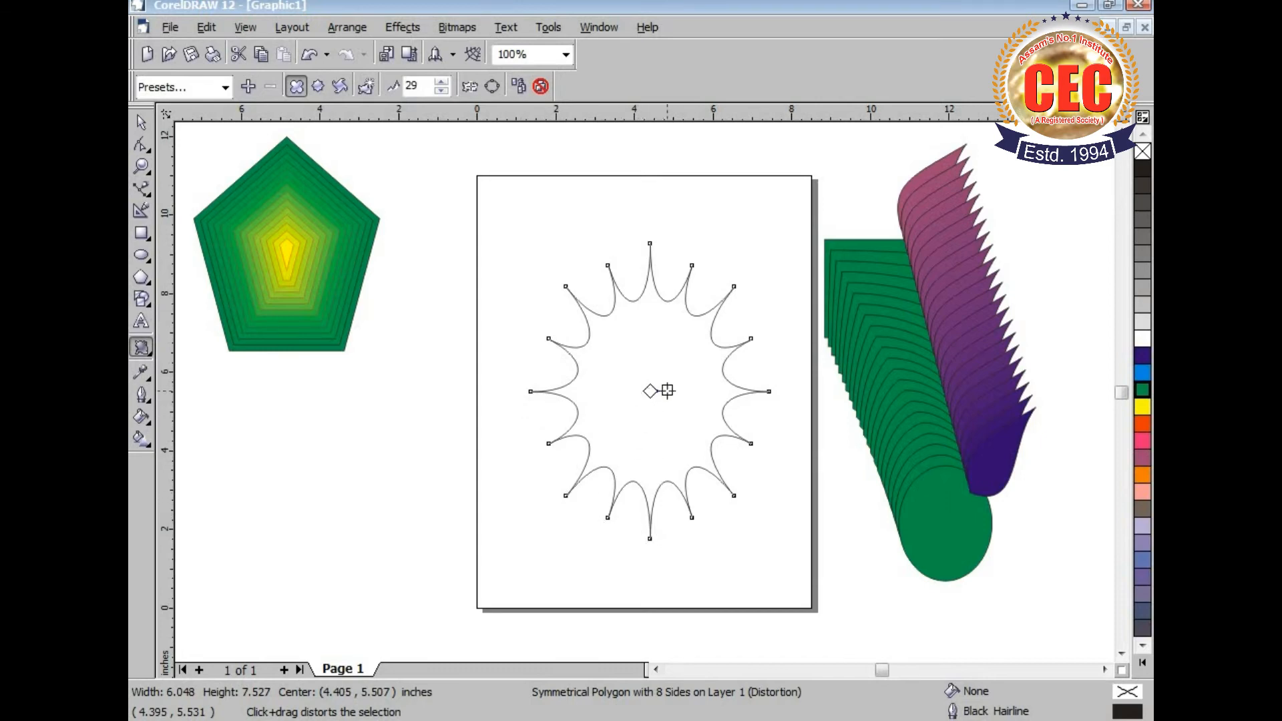
# Step: Adjust the distortion amplitude to about -149 to form a flower with narrow petals, and fill the flower red
pyautogui.moveTo(667, 390); pyautogui.dragTo(742, 390)
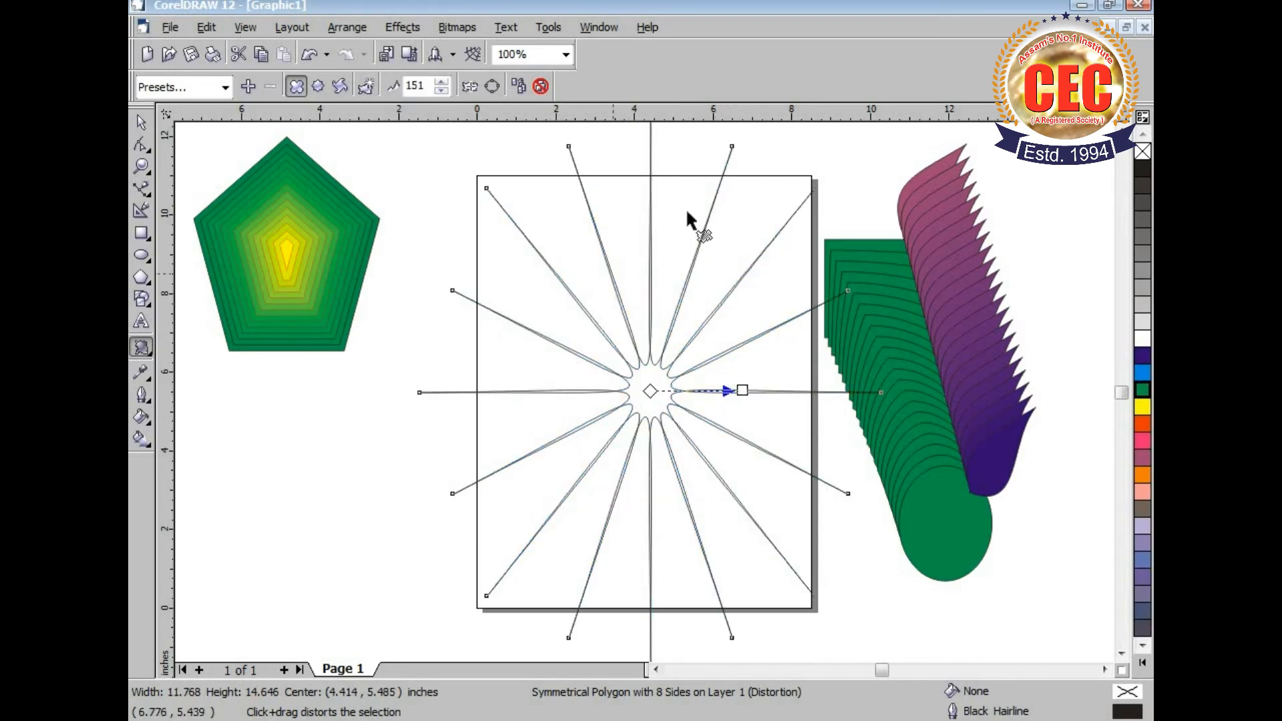
pyautogui.moveTo(742, 390); pyautogui.dragTo(531, 391)
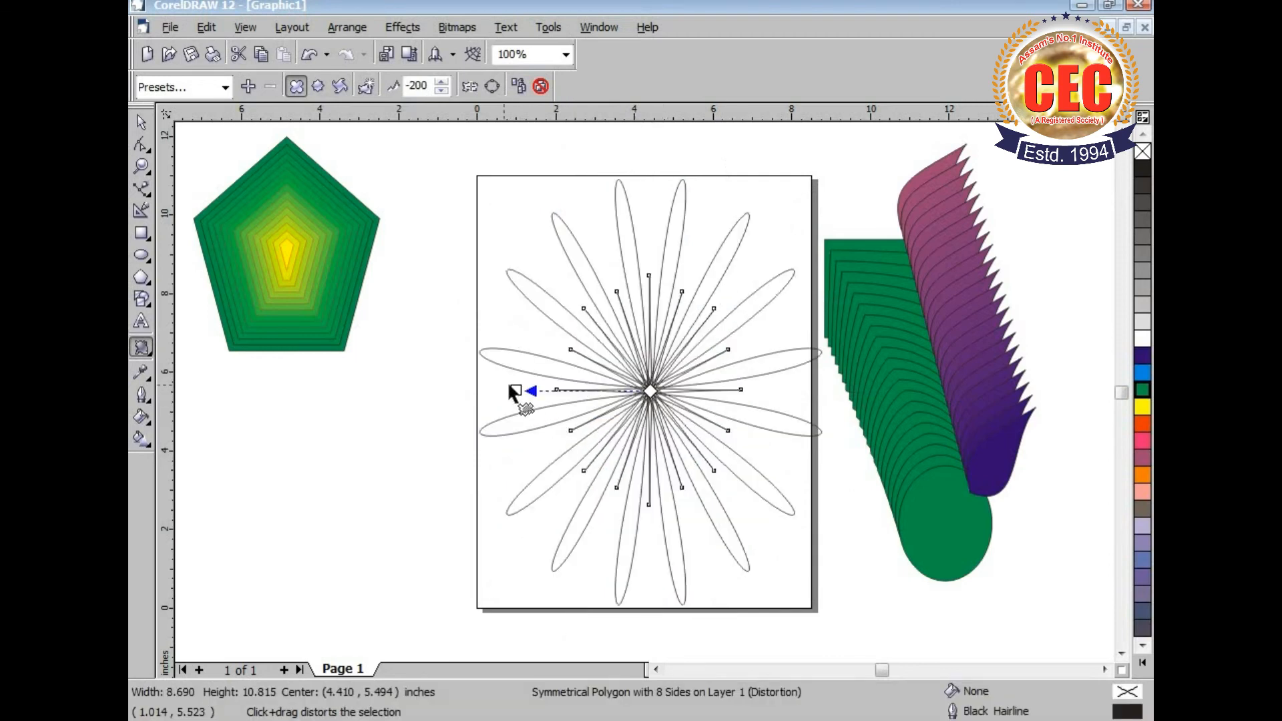
pyautogui.moveTo(515, 391); pyautogui.dragTo(555, 390)
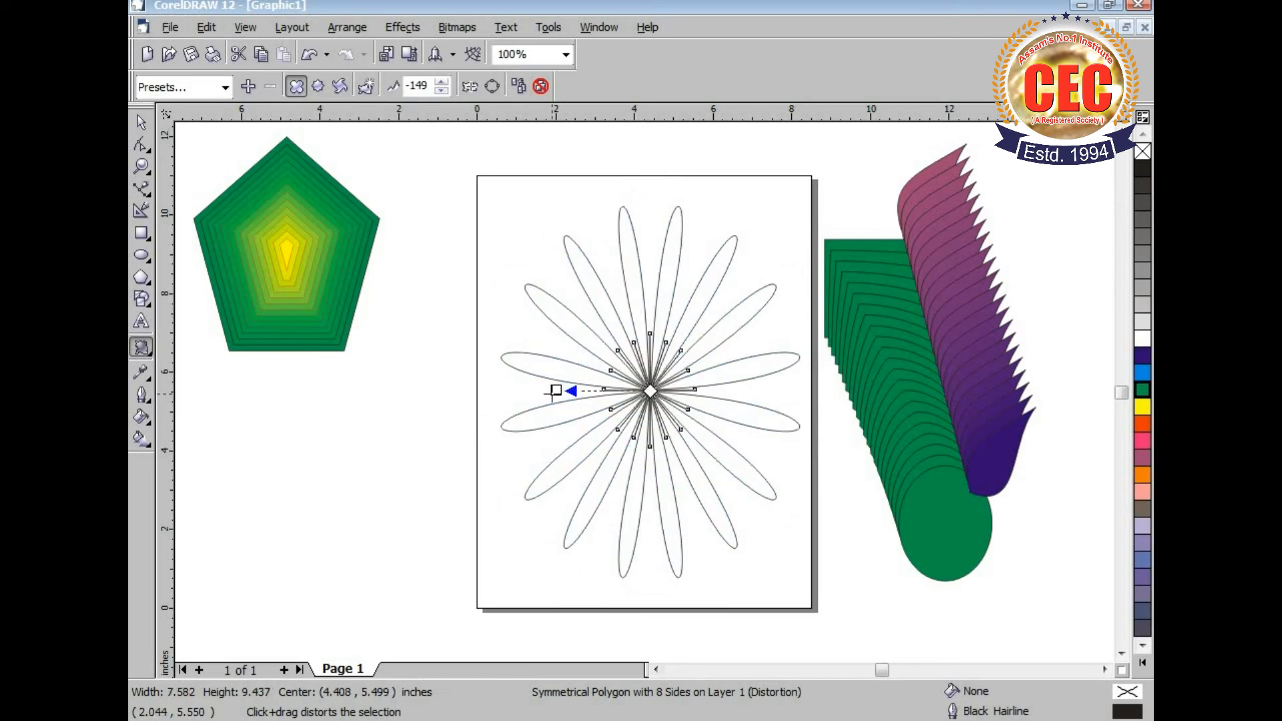
pyautogui.click(1142, 423)
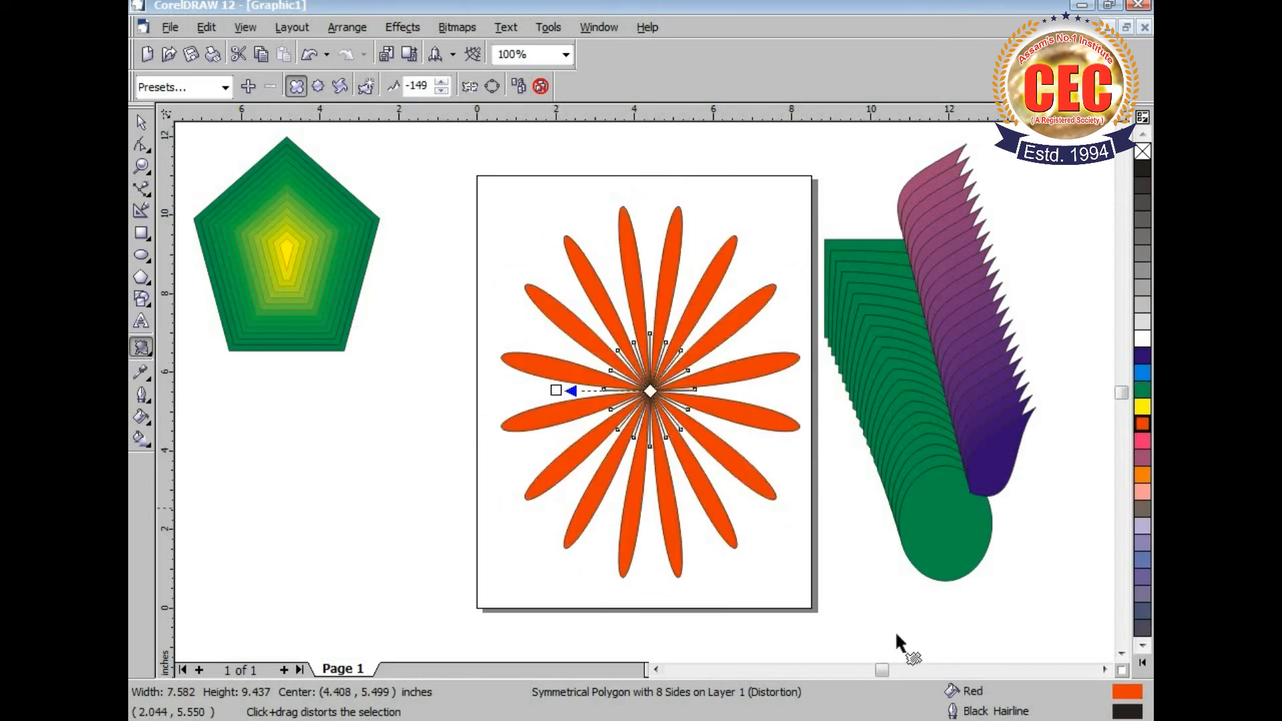
pyautogui.click(779, 580)
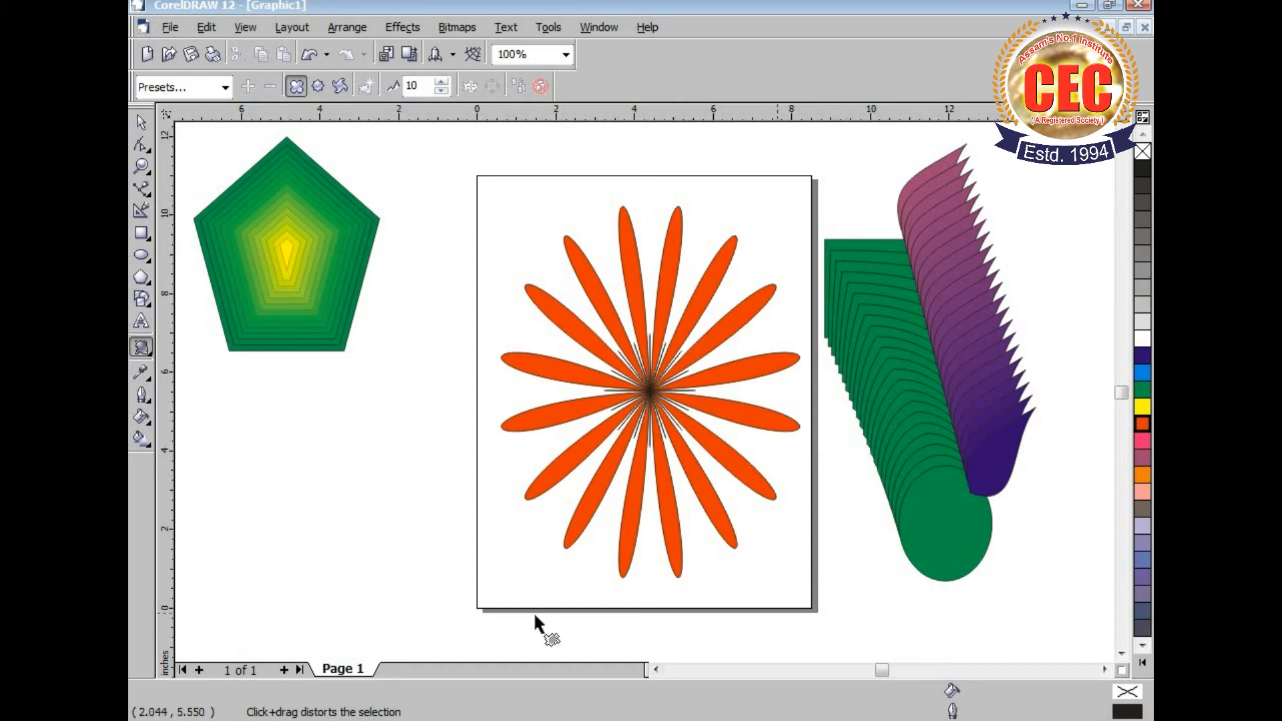
# Step: Move the red flower so it overlaps the page's left edge, centered at about x 2.15", y 6.11"
pyautogui.click(140, 123)
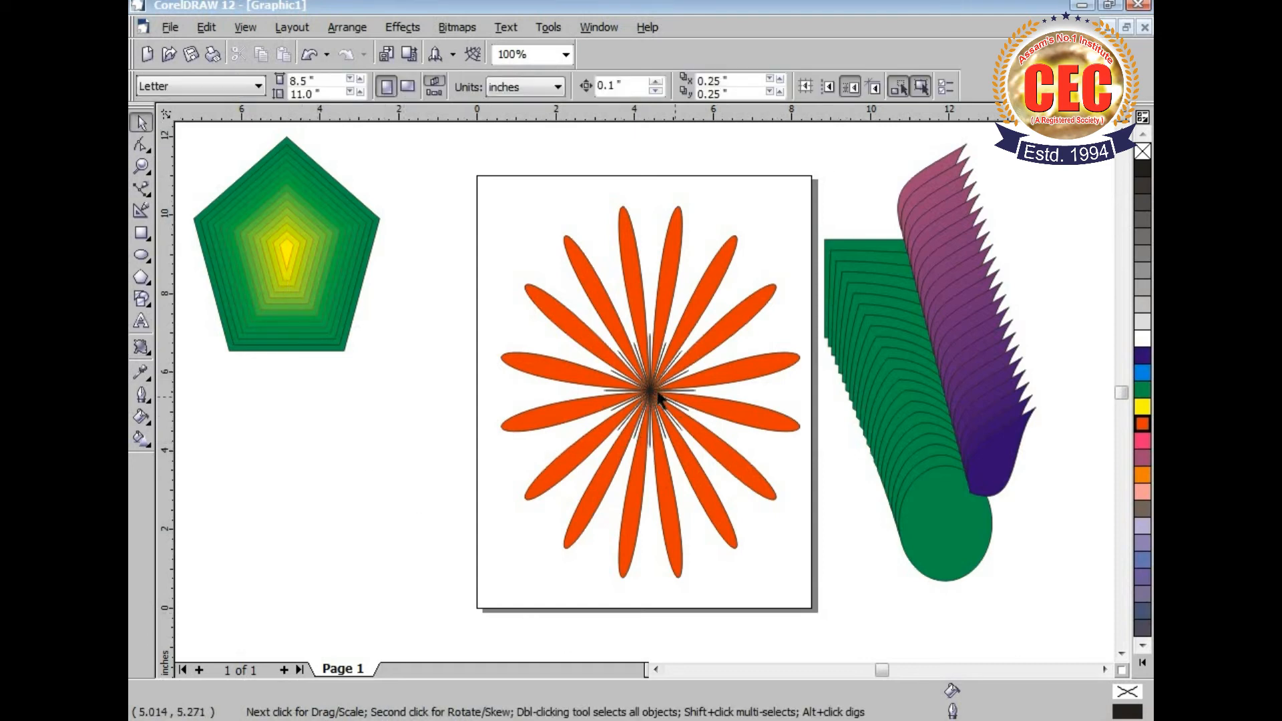
pyautogui.click(582, 434)
pyautogui.moveTo(583, 434); pyautogui.dragTo(334, 414)
pyautogui.click(146, 351)
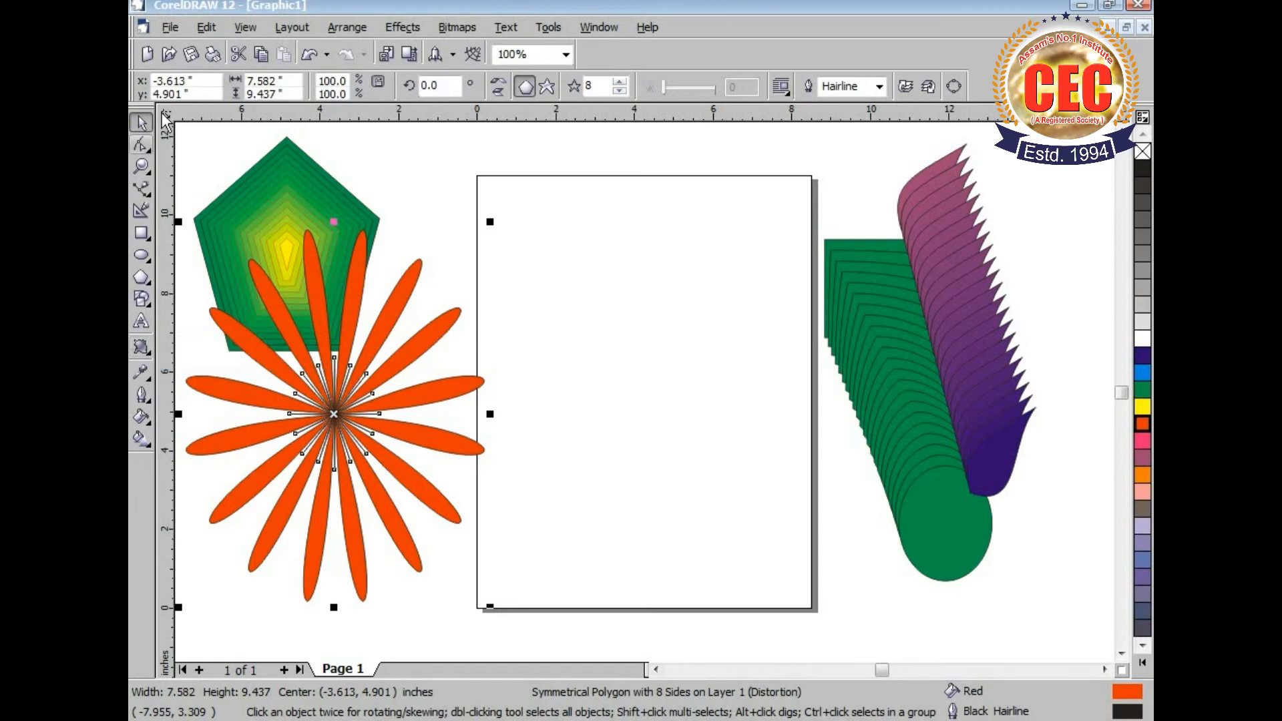
pyautogui.click(147, 171)
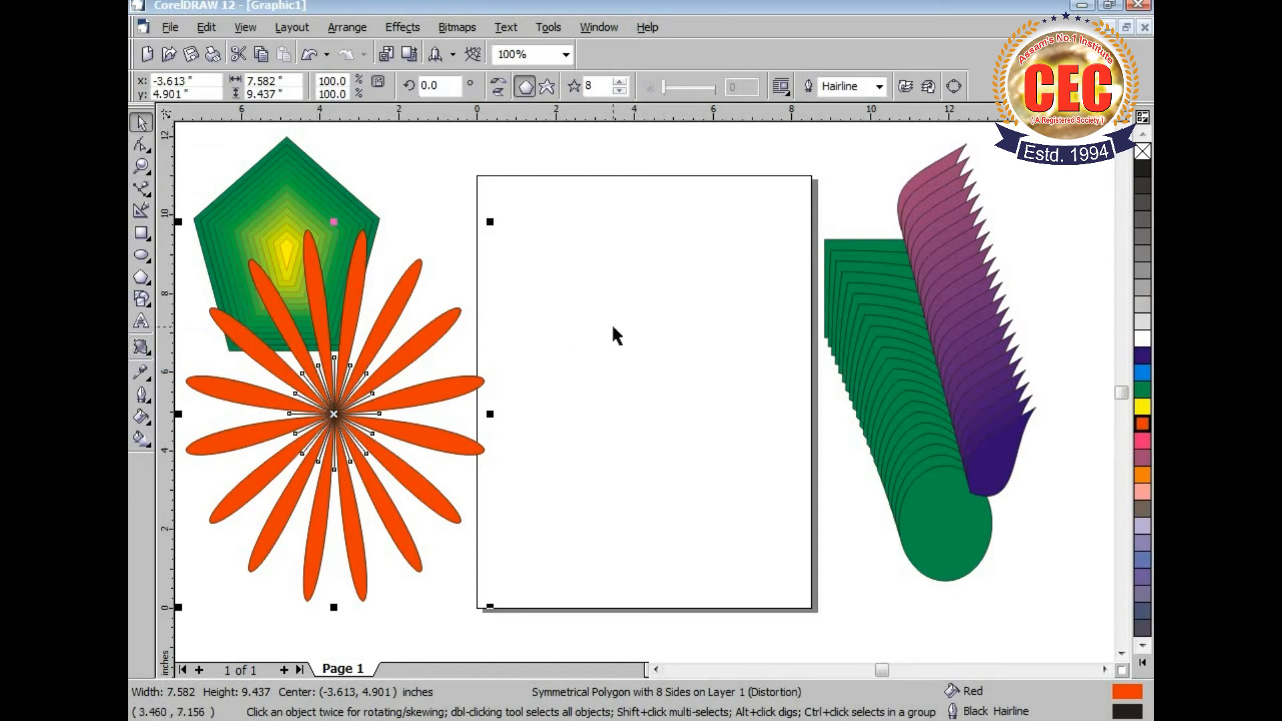
pyautogui.moveTo(333, 414); pyautogui.dragTo(559, 367)
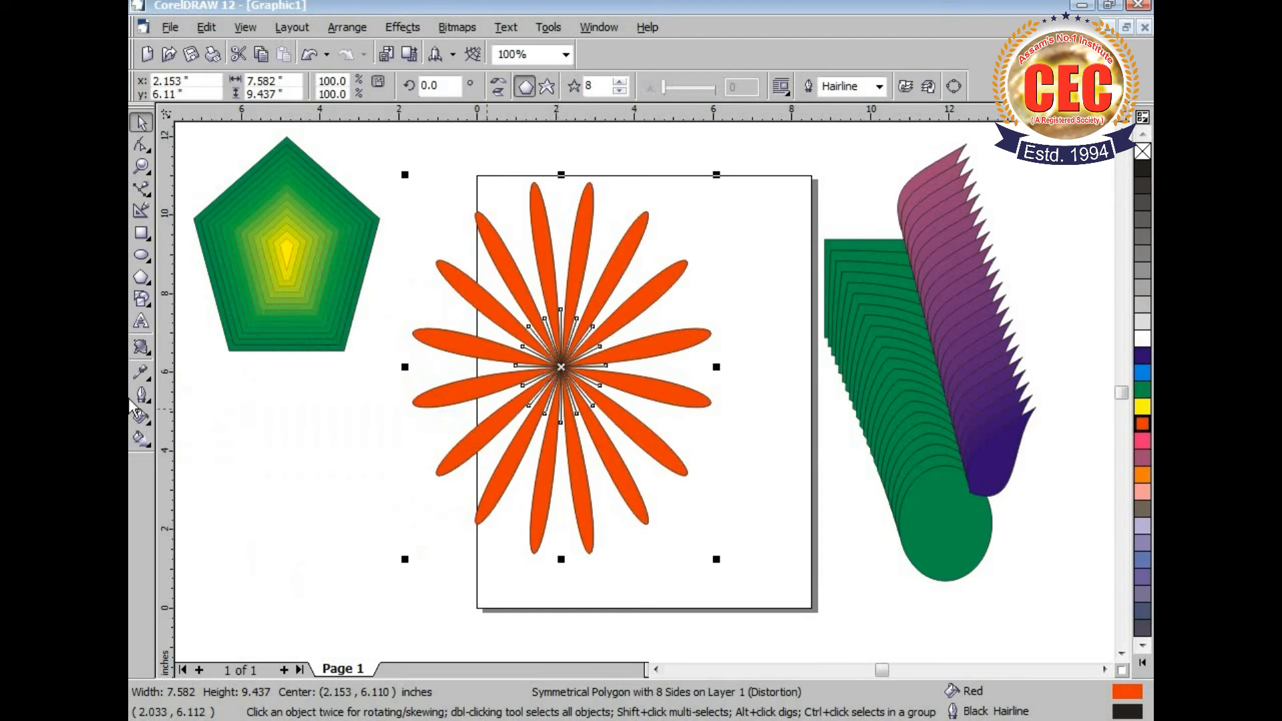
# Step: Add an Interactive Drop Shadow to the flower from its center, offset about 1.6" horizontally and -0.44" vertically
pyautogui.click(146, 355)
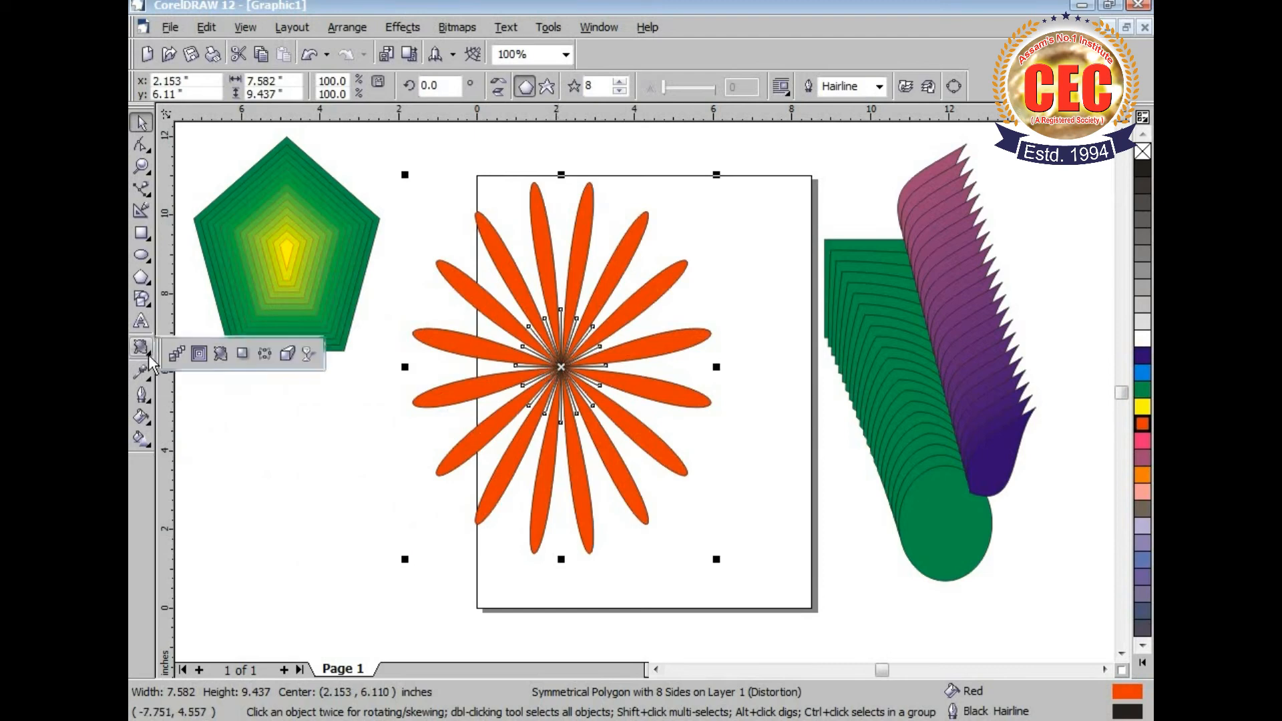
pyautogui.click(243, 353)
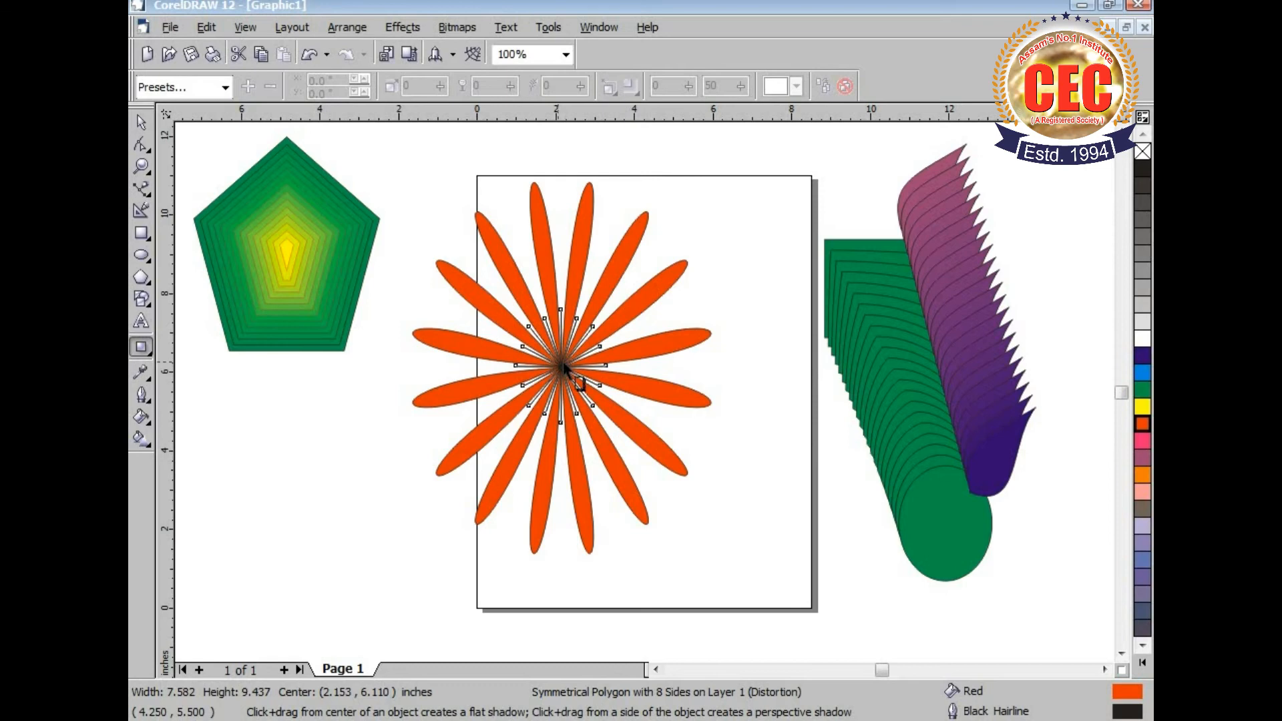
pyautogui.moveTo(720, 497); pyautogui.dragTo(715, 496)
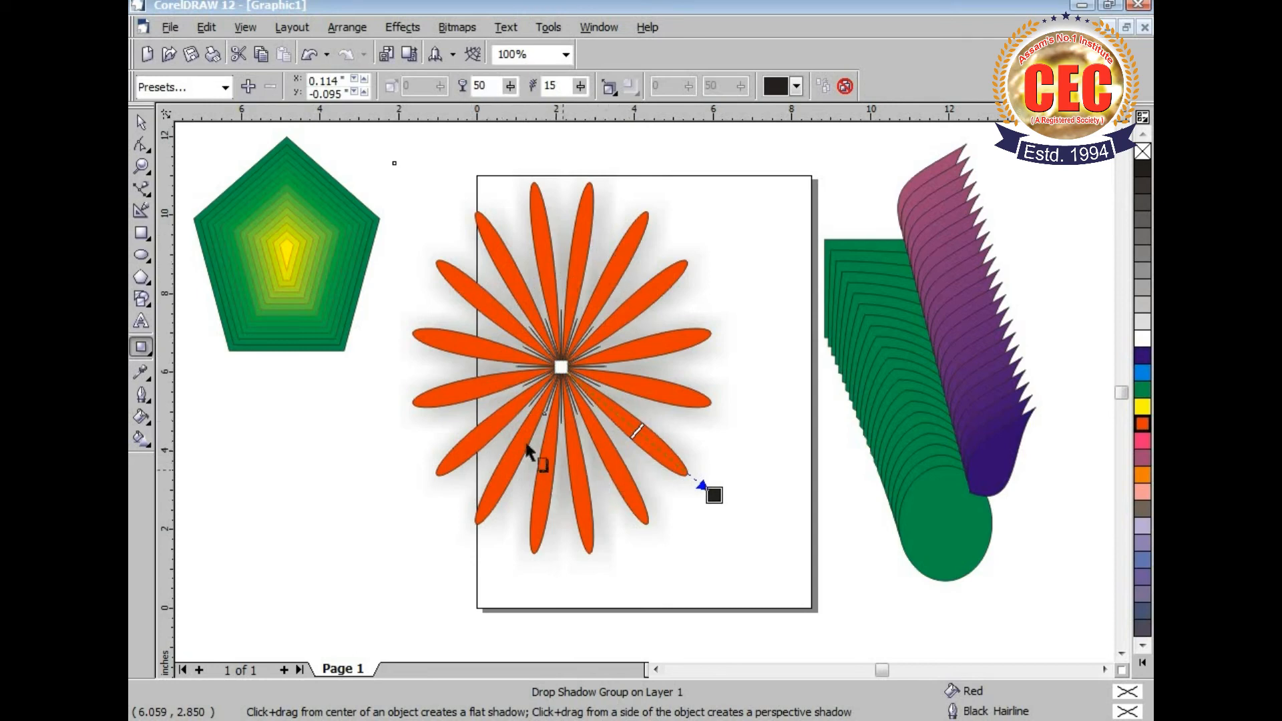
pyautogui.moveTo(713, 495); pyautogui.dragTo(773, 425)
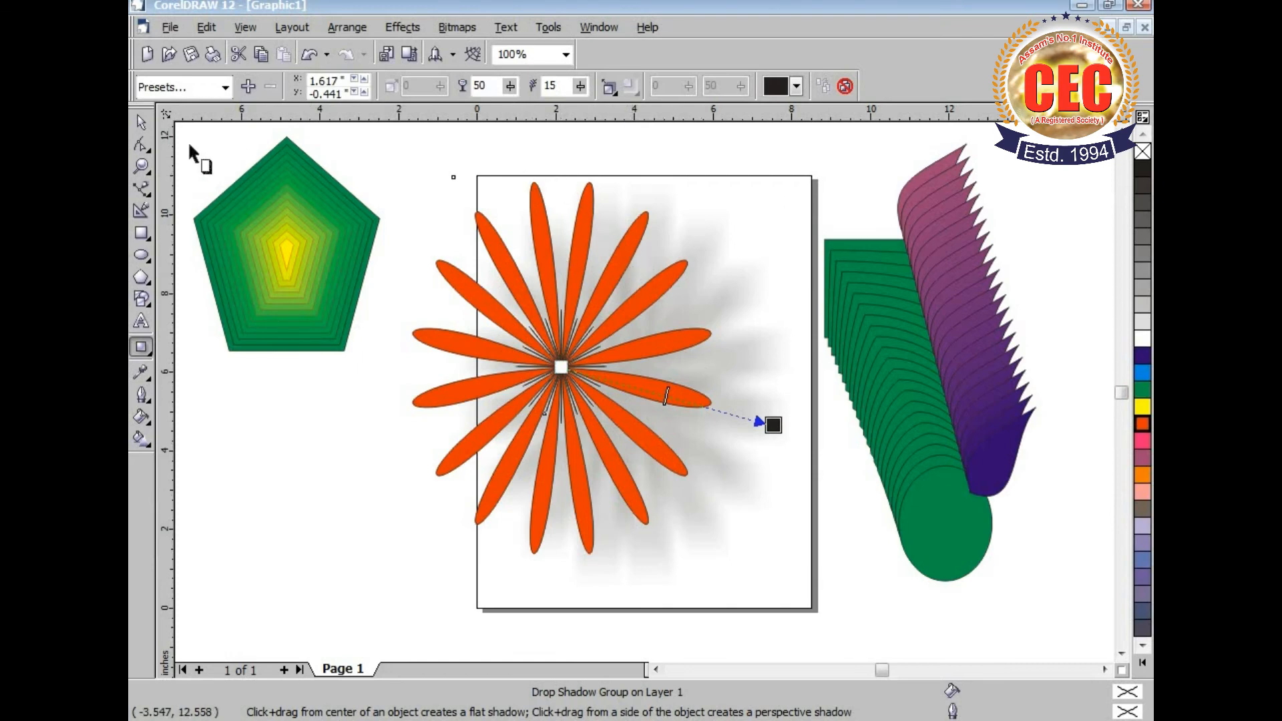
pyautogui.click(140, 122)
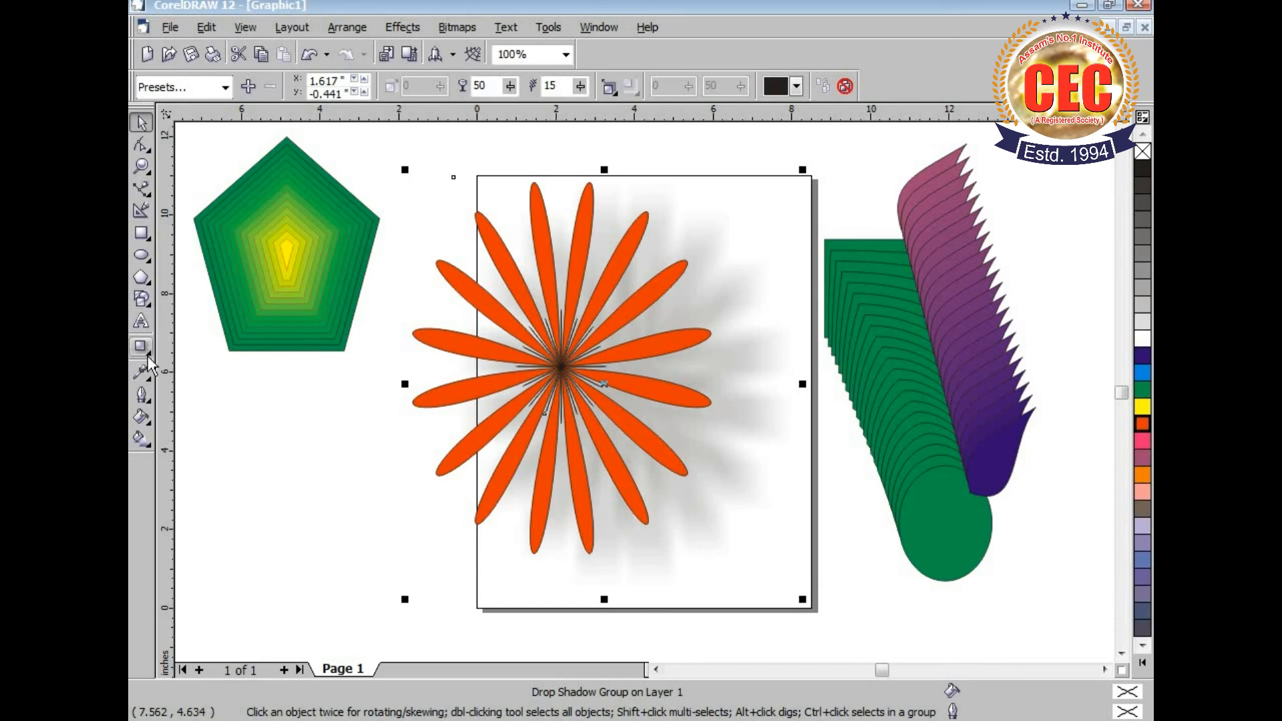
pyautogui.click(147, 359)
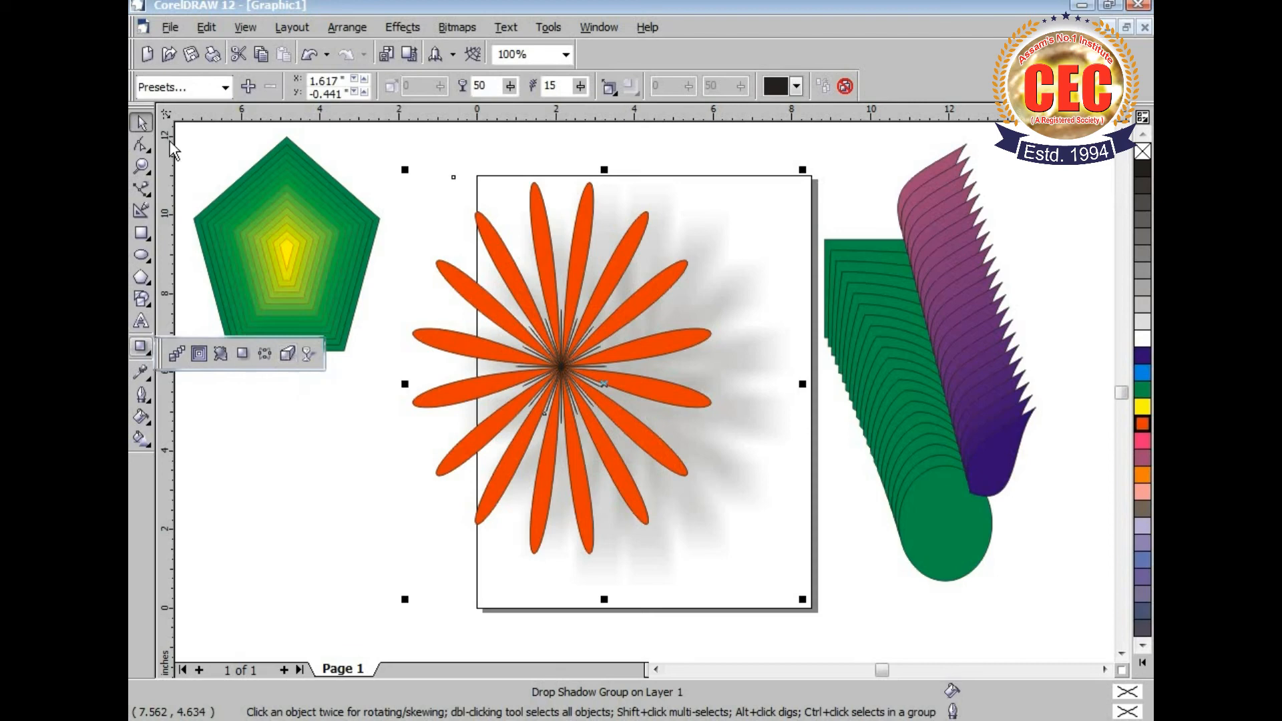
pyautogui.click(146, 122)
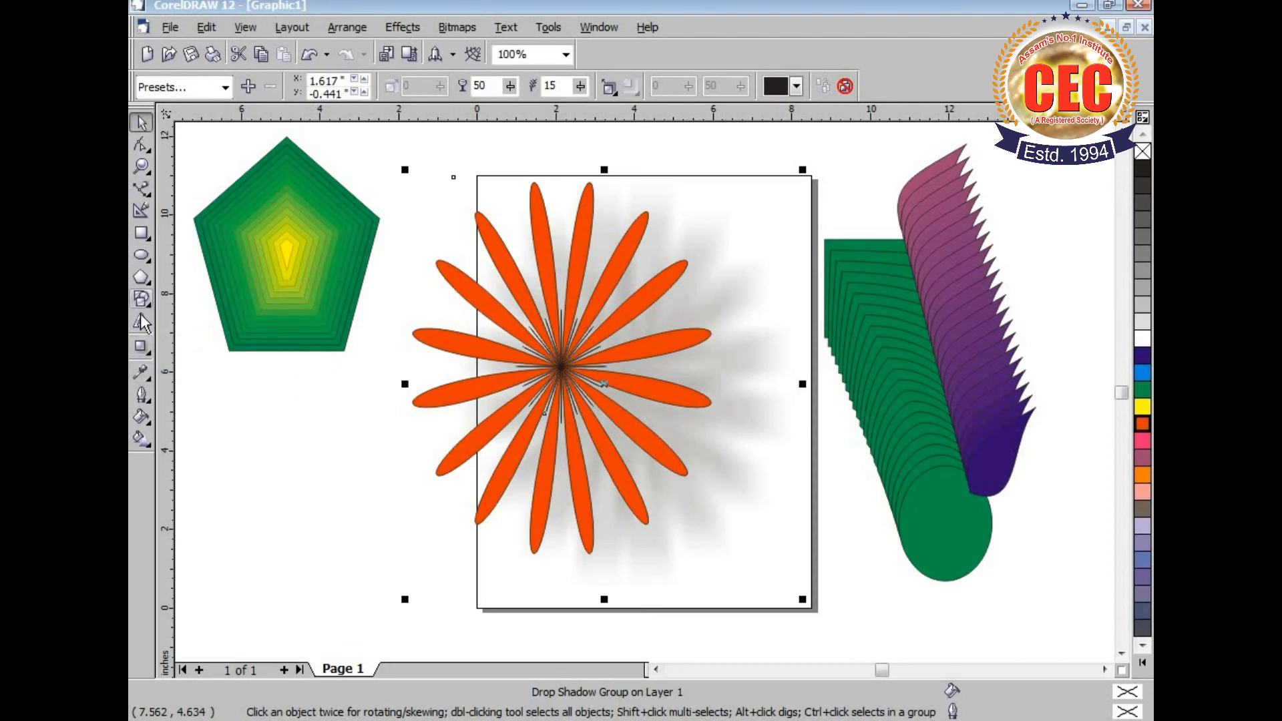
# Step: Draw a rectangle about 3.06 by 4.08 inches in the empty area beyond the page's lower-left side
pyautogui.click(141, 276)
pyautogui.press('F6')
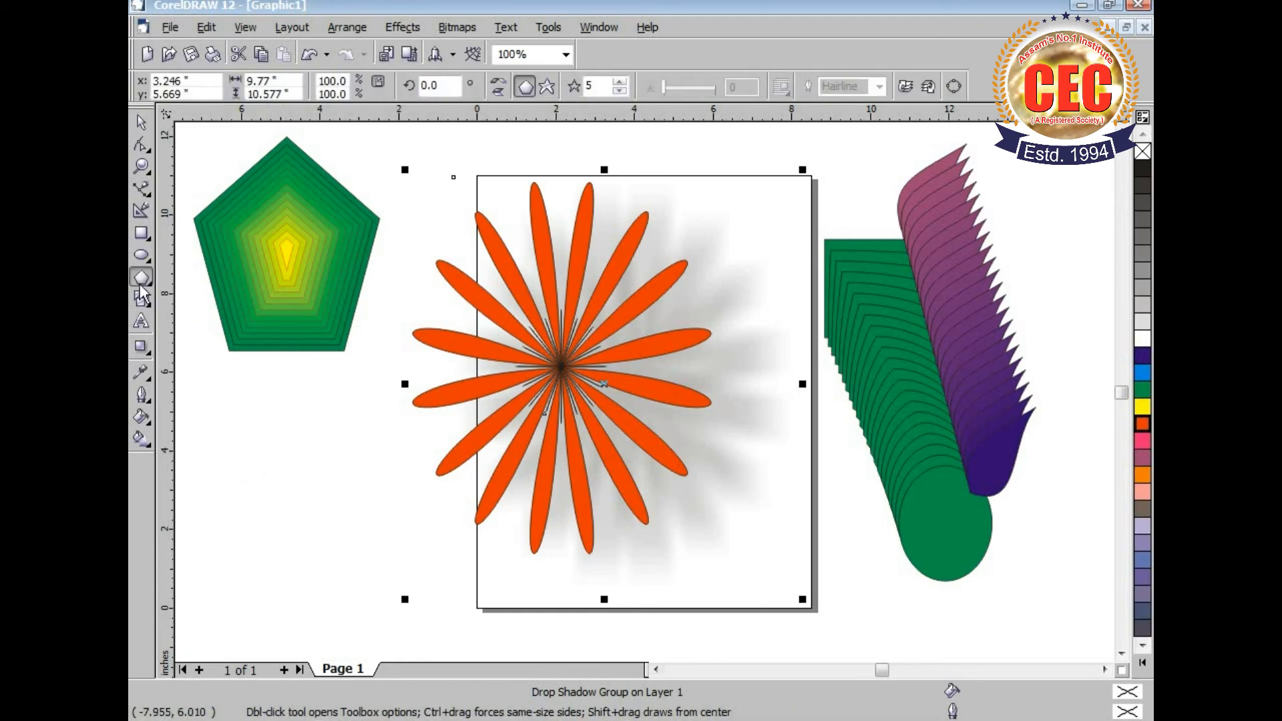
pyautogui.moveTo(285, 431)
pyautogui.mouseDown()
pyautogui.moveTo(380, 538)
pyautogui.moveTo(406, 591)
pyautogui.mouseUp()
pyautogui.click(141, 122)
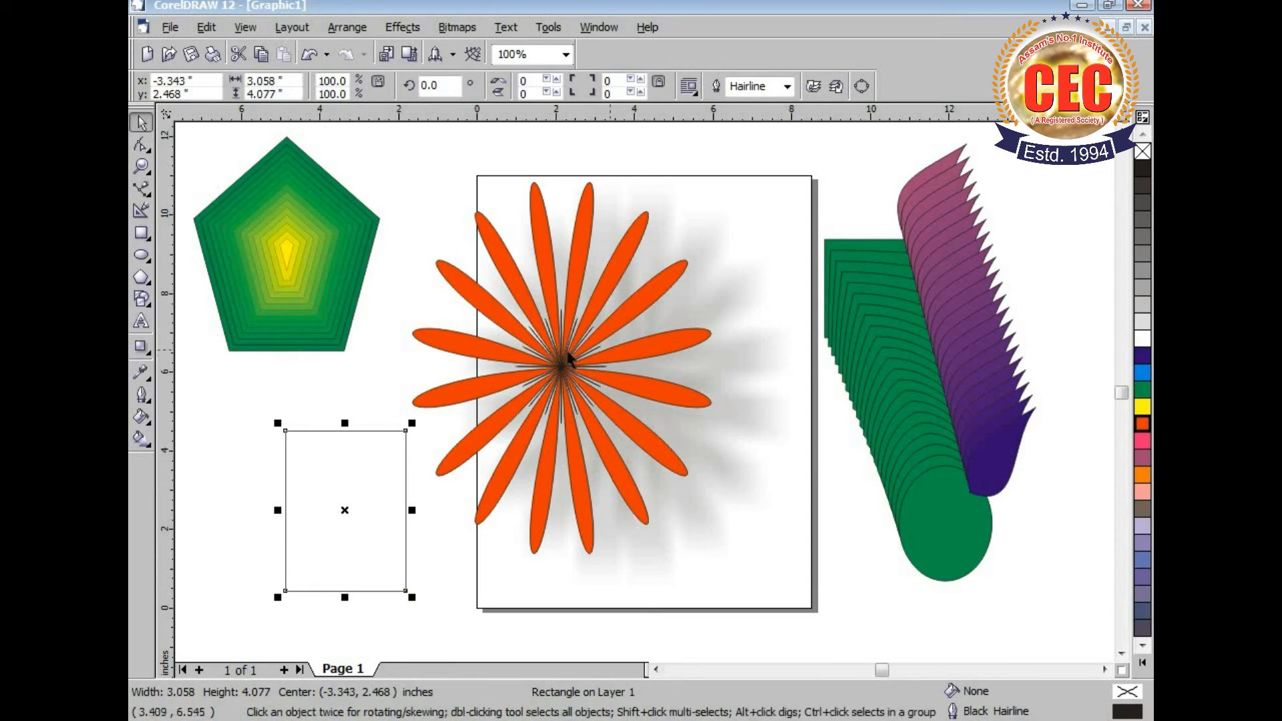
# Step: Scale down the shadowed flower and move it to the page's upper-left corner
pyautogui.click(509, 344)
pyautogui.moveTo(403, 176); pyautogui.dragTo(589, 402)
pyautogui.moveTo(614, 467); pyautogui.dragTo(400, 183)
# Step: Move the rectangle to the middle of the page and fill it cyan
pyautogui.moveTo(339, 532); pyautogui.dragTo(638, 394)
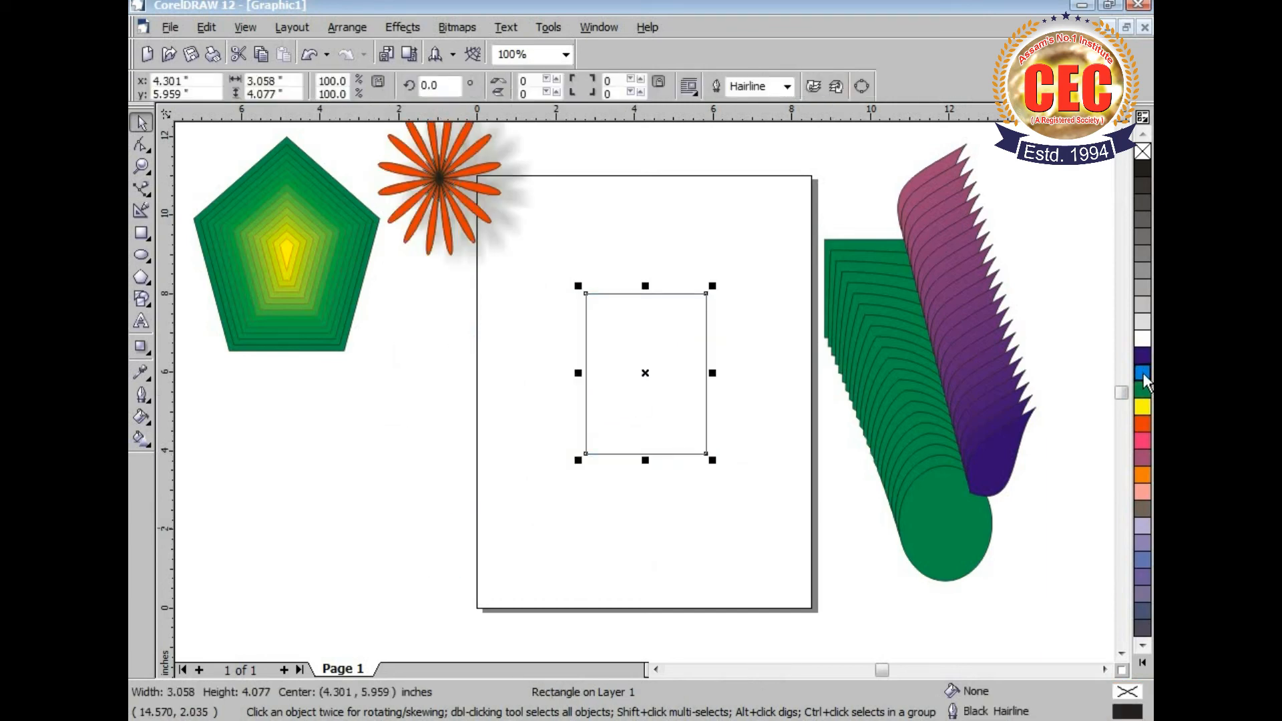
pyautogui.click(1142, 372)
# Step: Apply an Interactive Extrude with a depth of 20 to the cyan rectangle, with the vanishing point near the page's upper-right corner
pyautogui.click(142, 348)
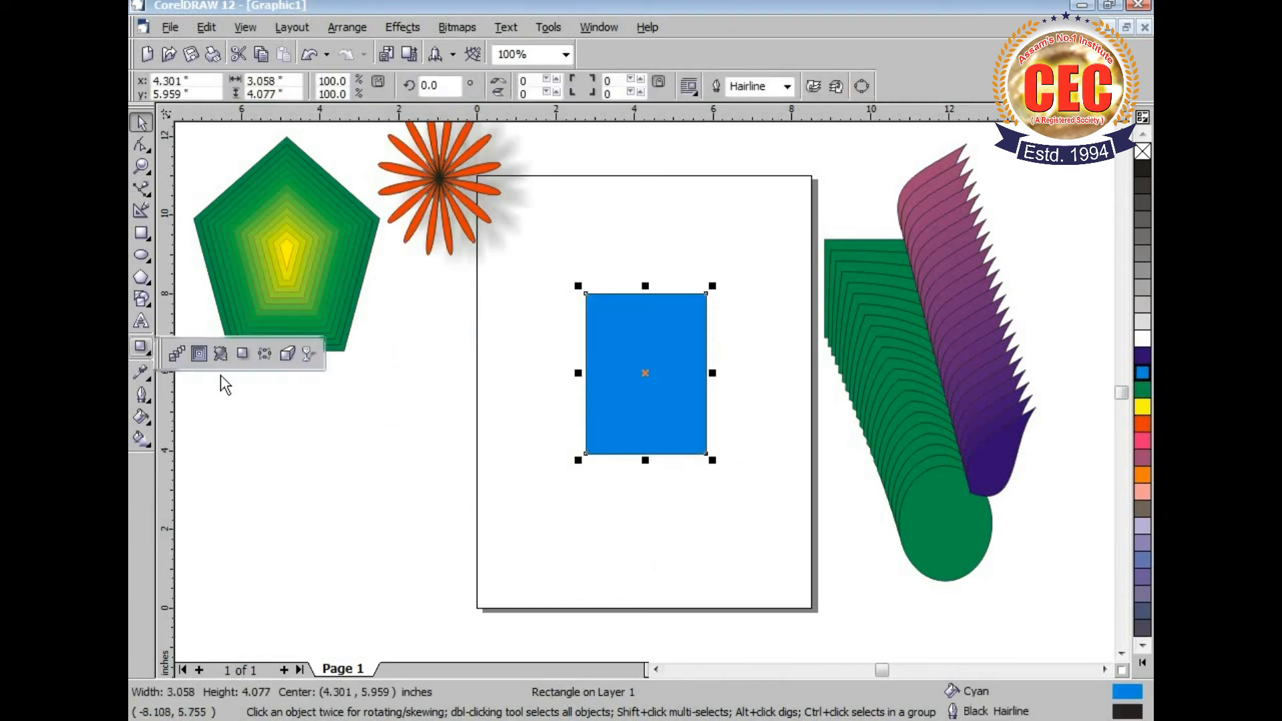
pyautogui.click(141, 347)
pyautogui.click(143, 349)
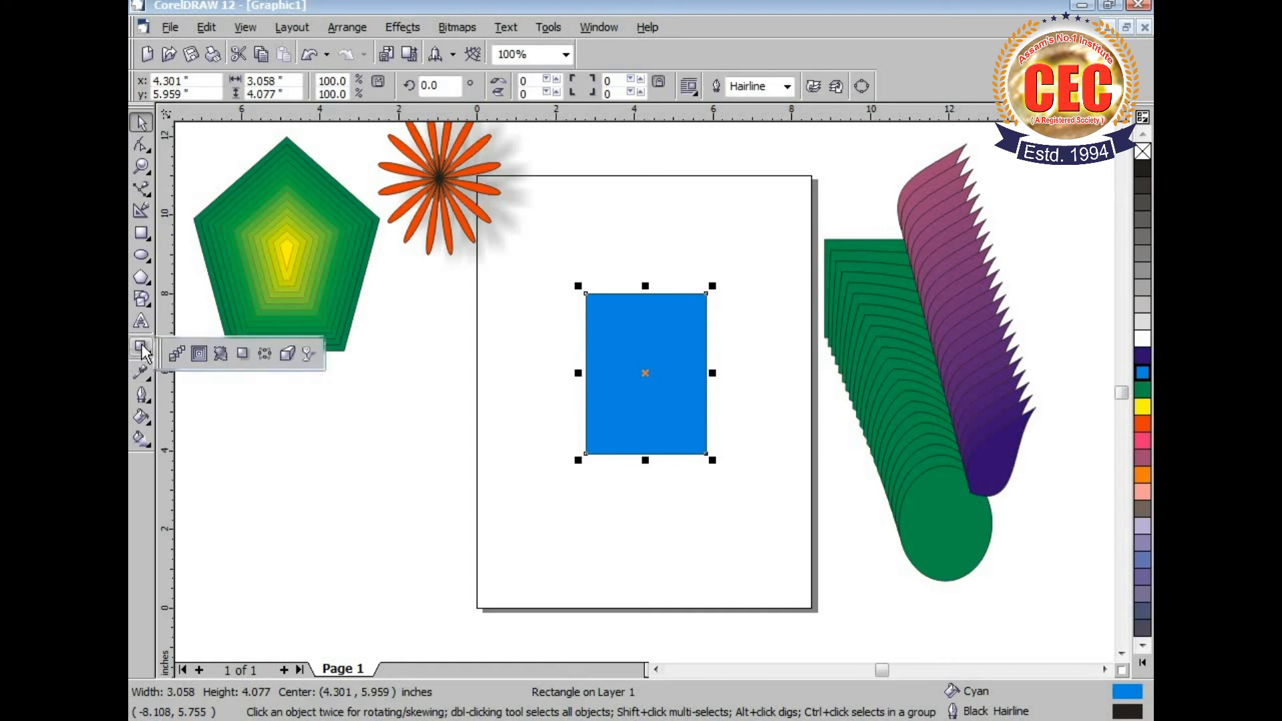
pyautogui.click(287, 354)
pyautogui.moveTo(644, 361); pyautogui.dragTo(568, 586)
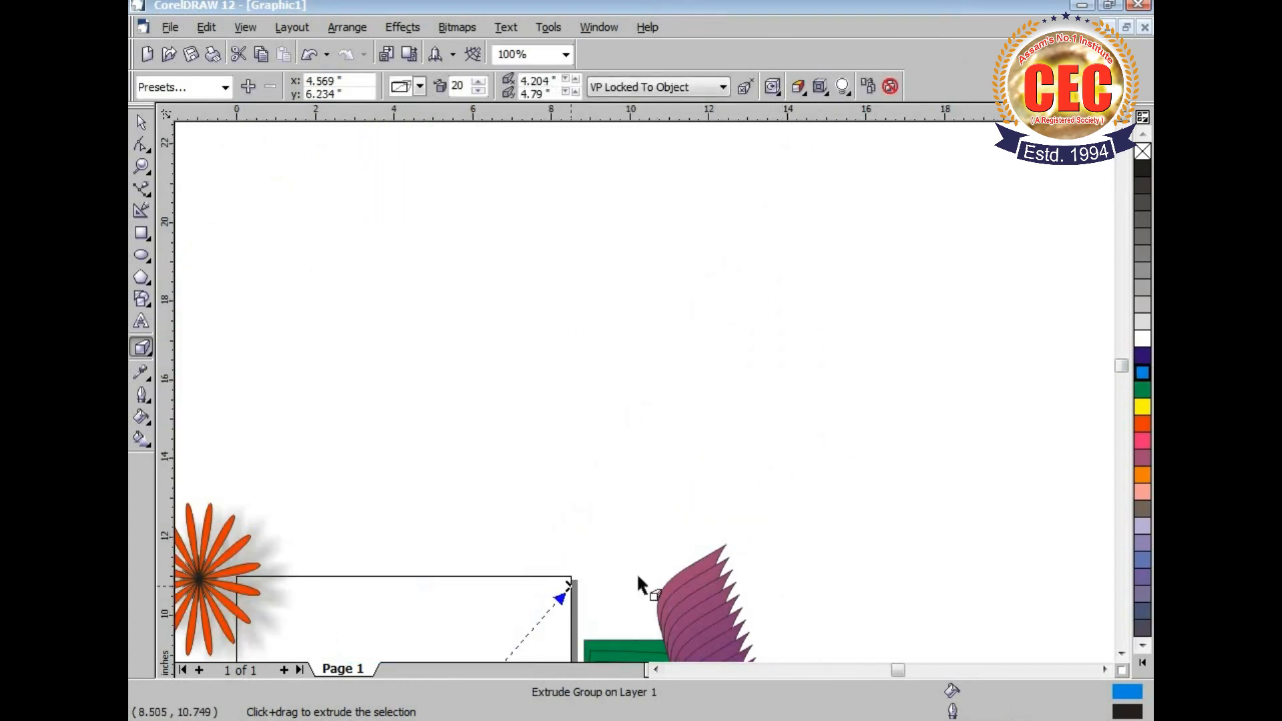
pyautogui.click(1122, 653)
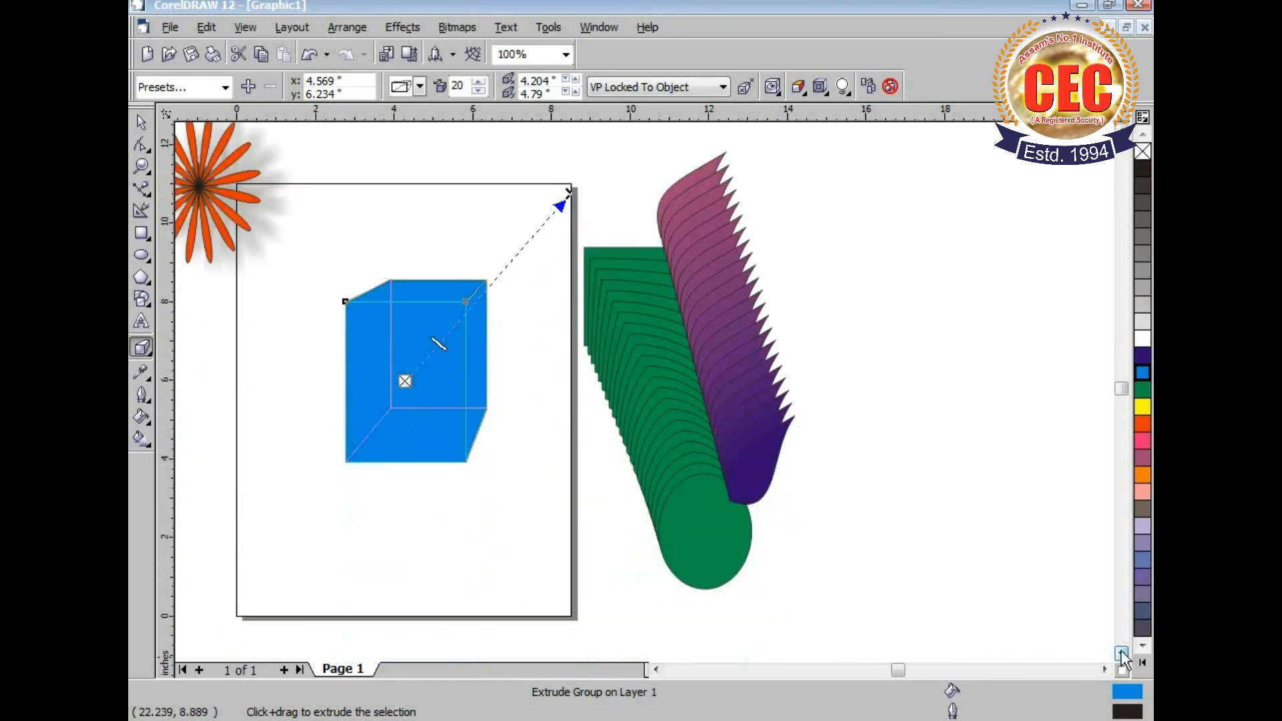
# Step: Reselect the extruded cyan rectangle for Interactive Extrude editing and open its extrusion color settings
pyautogui.click(349, 521)
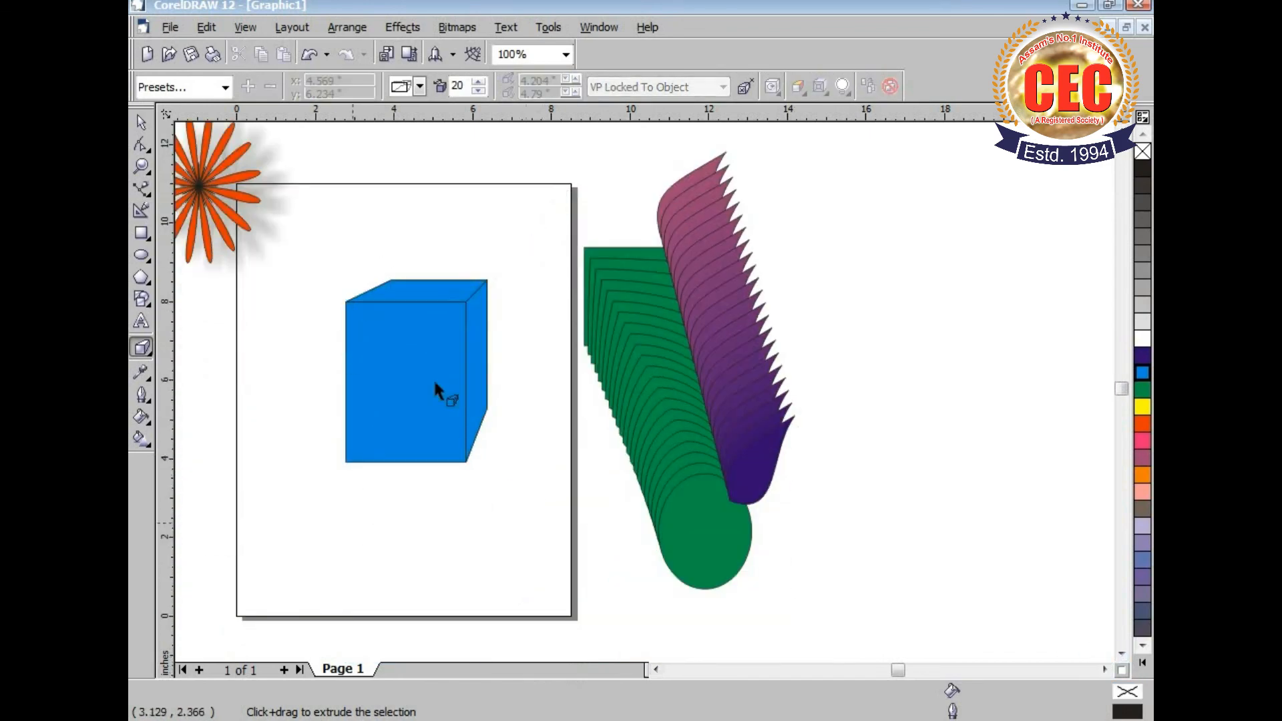
pyautogui.click(141, 122)
pyautogui.click(413, 358)
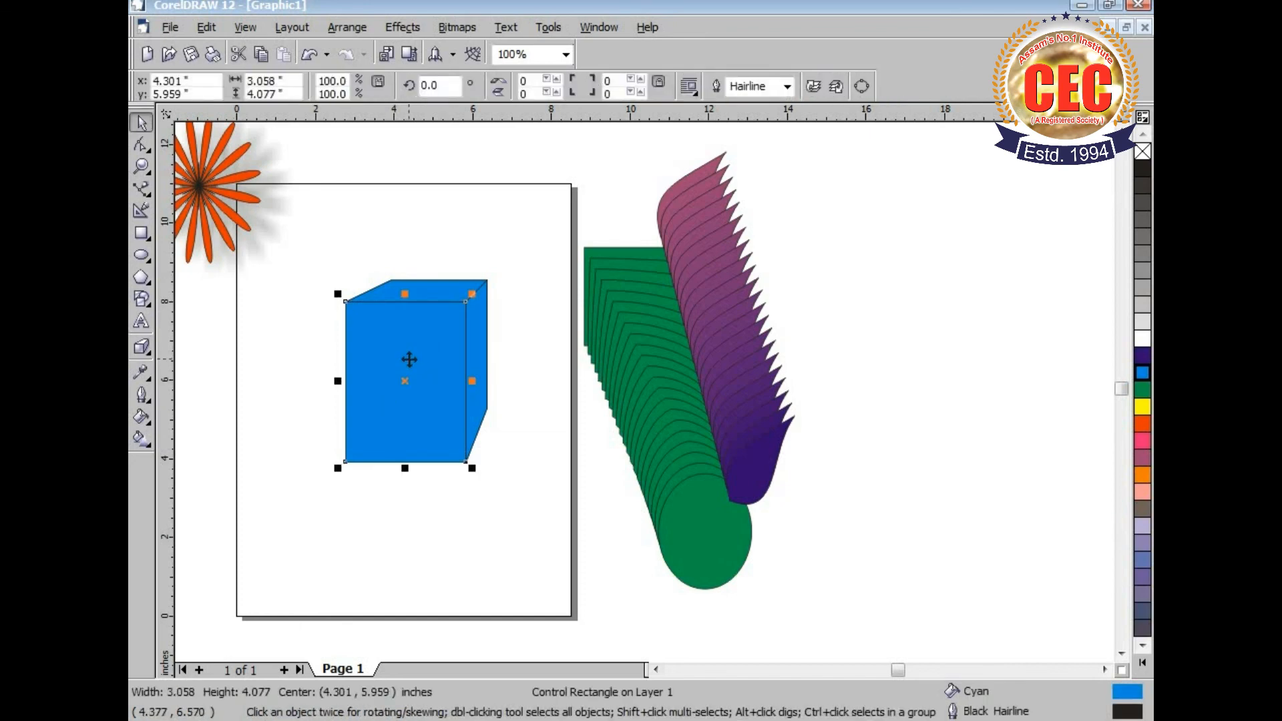
pyautogui.click(141, 348)
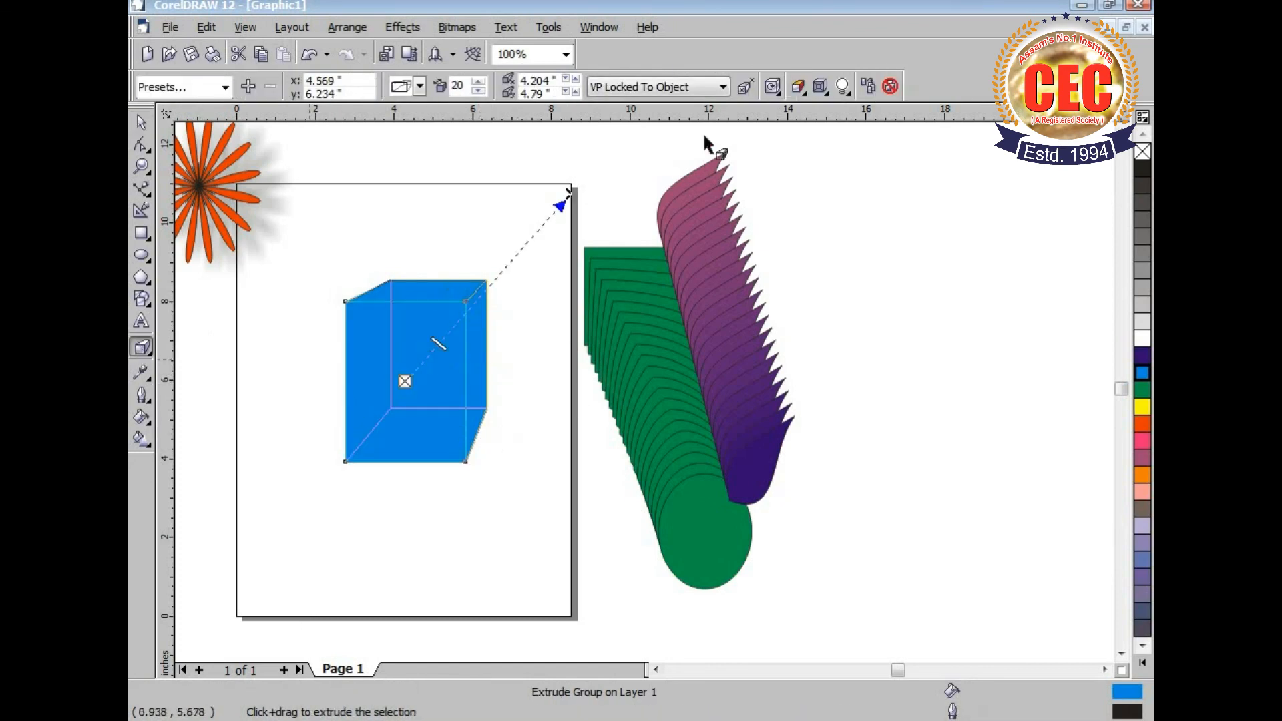
pyautogui.click(805, 93)
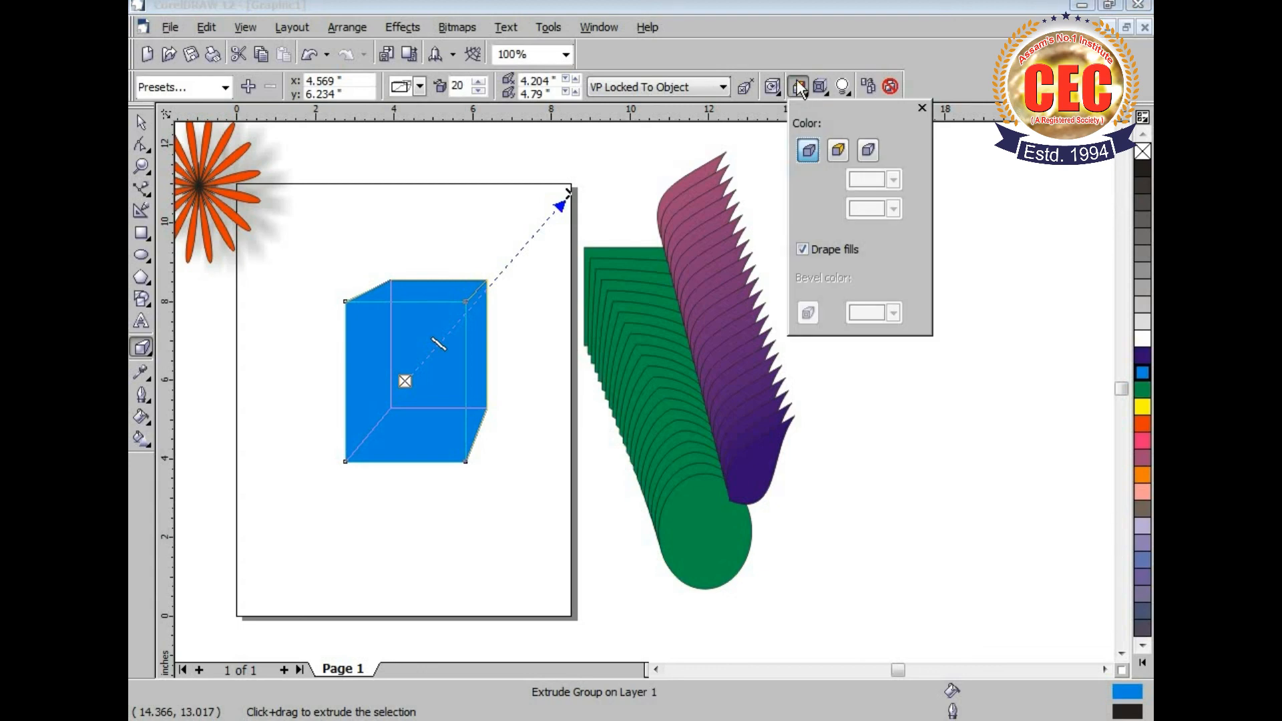
# Step: Try a solid yellow color on the extruded sides, and return them to the object fill
pyautogui.click(838, 151)
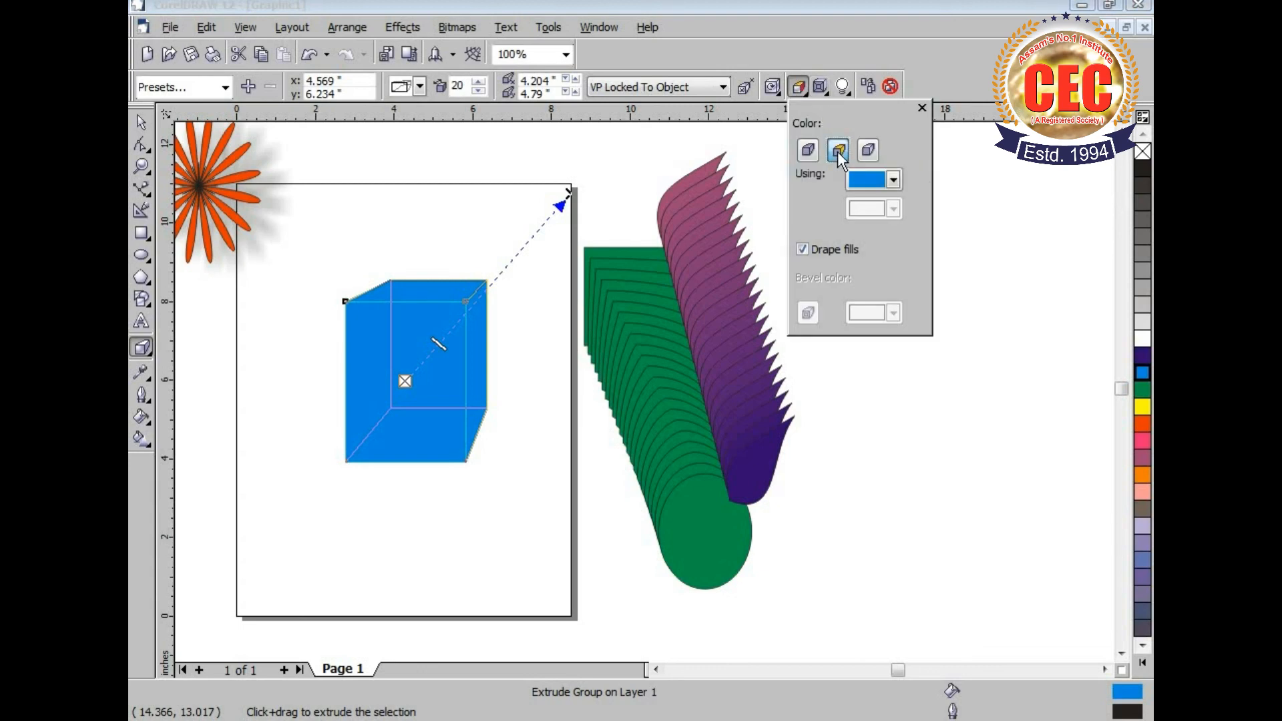
pyautogui.click(893, 179)
pyautogui.click(887, 203)
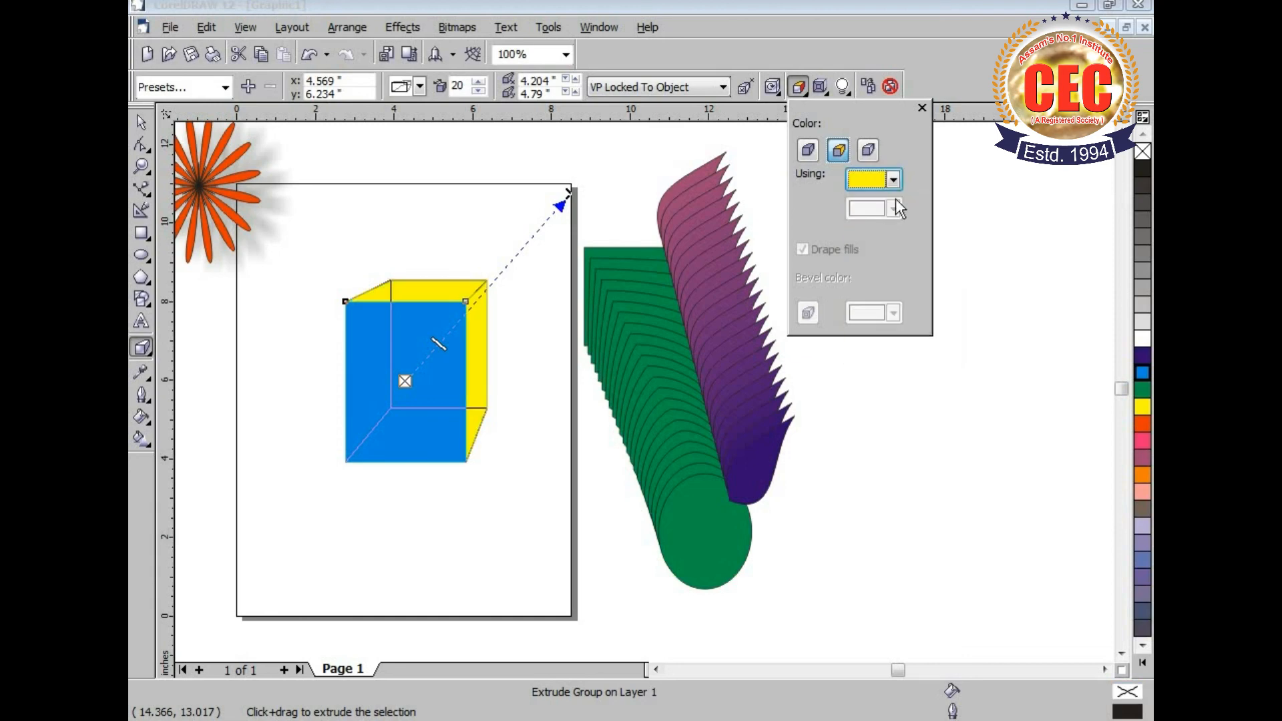
pyautogui.click(812, 151)
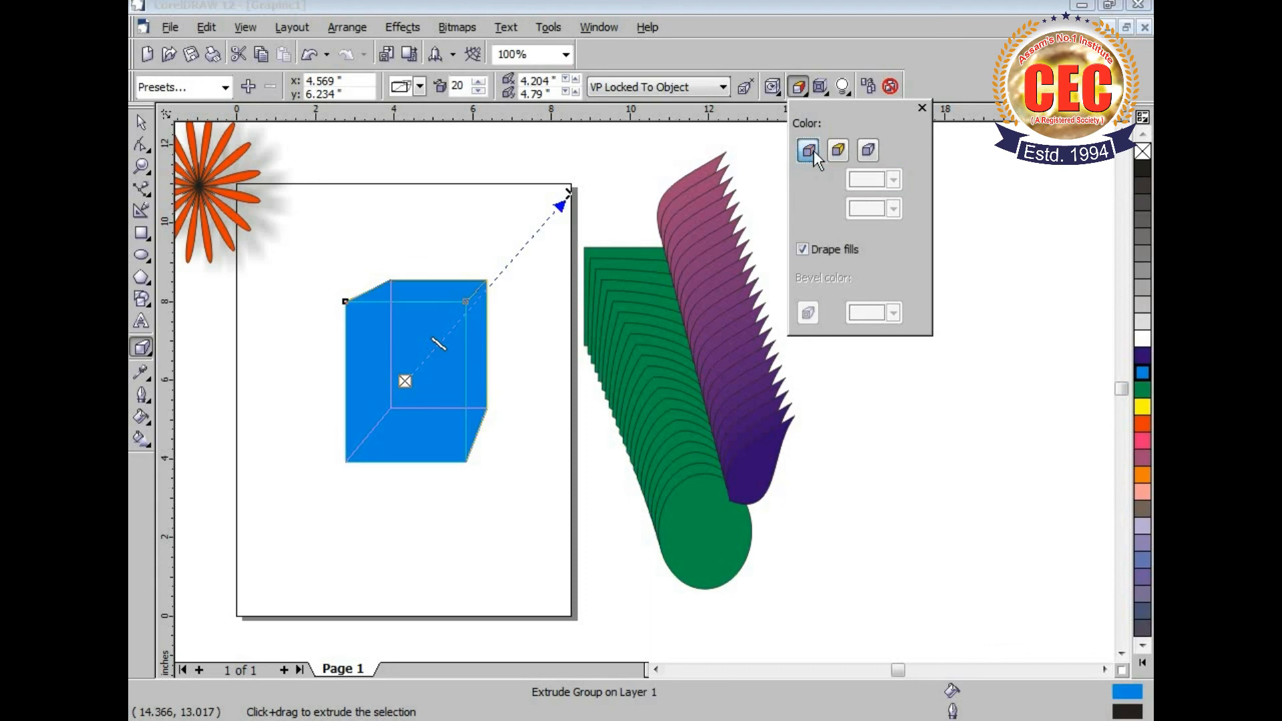
# Step: Apply color shading to the extruded sides, from yellow to orange-red
pyautogui.click(867, 151)
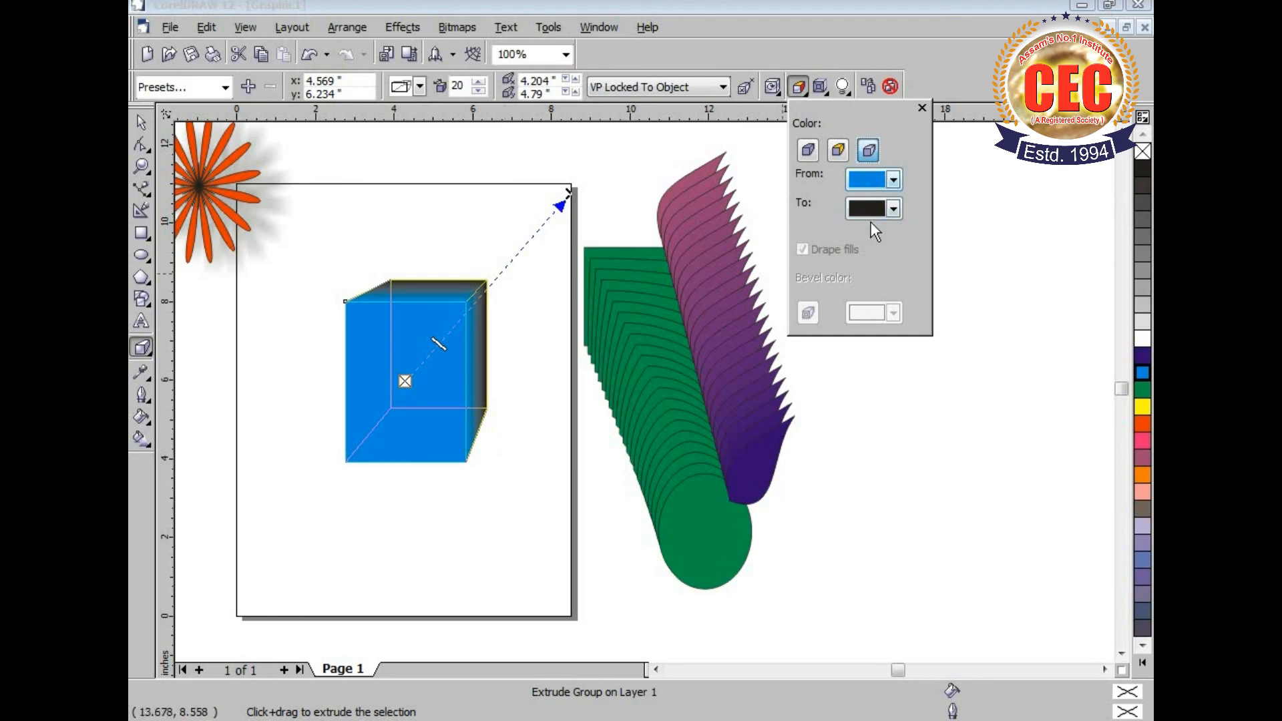
pyautogui.click(893, 180)
pyautogui.click(887, 203)
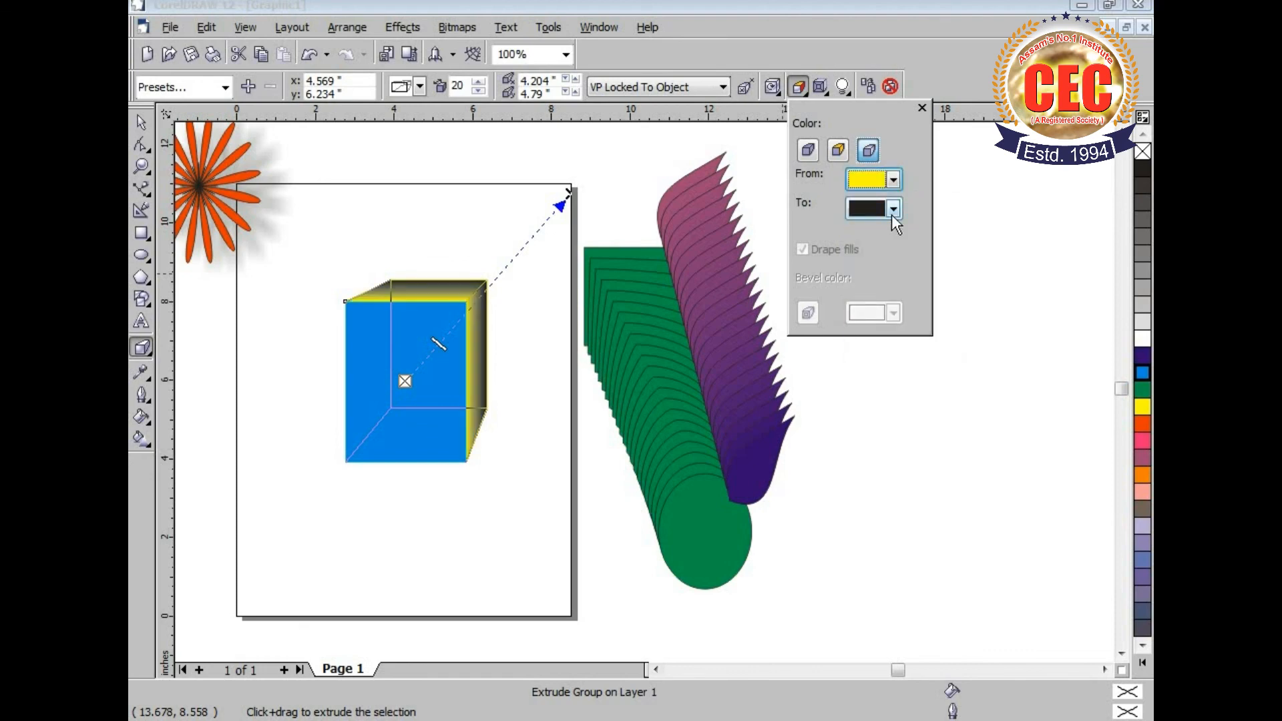
pyautogui.click(893, 209)
pyautogui.click(904, 266)
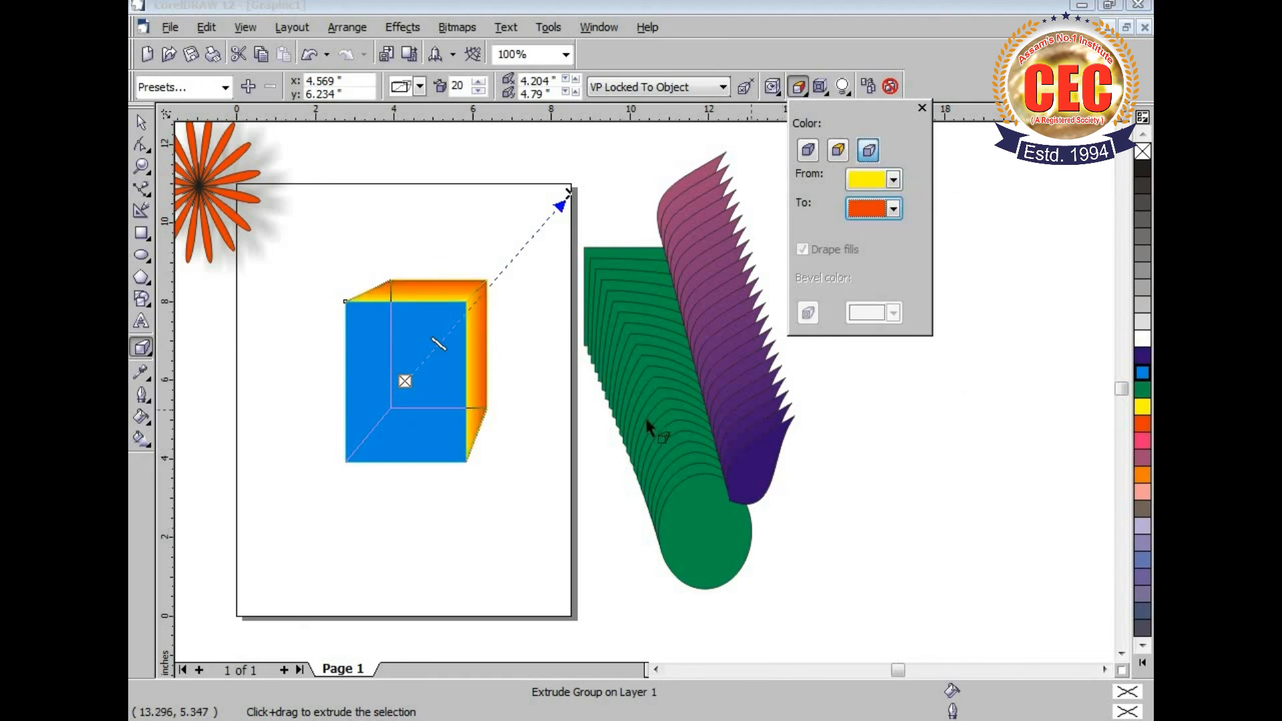
# Step: Move the extruded box up and to the left on the page, centering its front face at about 3.44, 8.02 inches
pyautogui.click(535, 466)
pyautogui.click(141, 122)
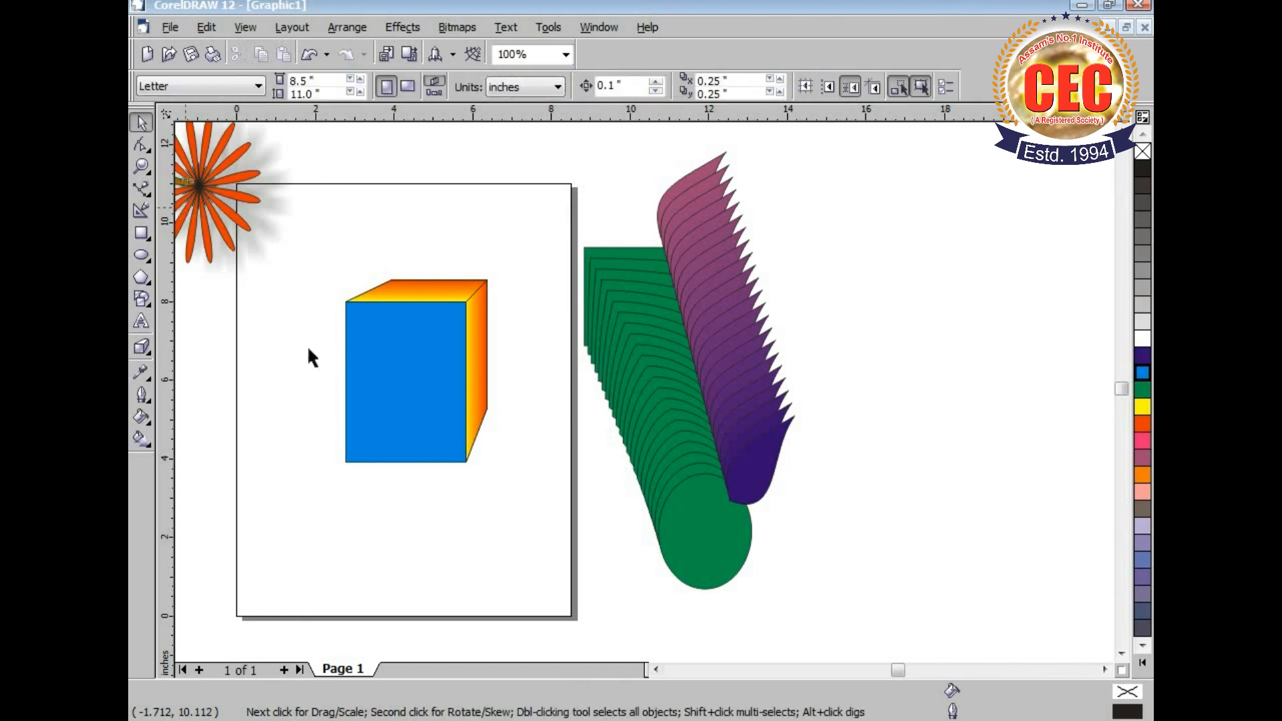
pyautogui.moveTo(403, 334); pyautogui.dragTo(395, 325)
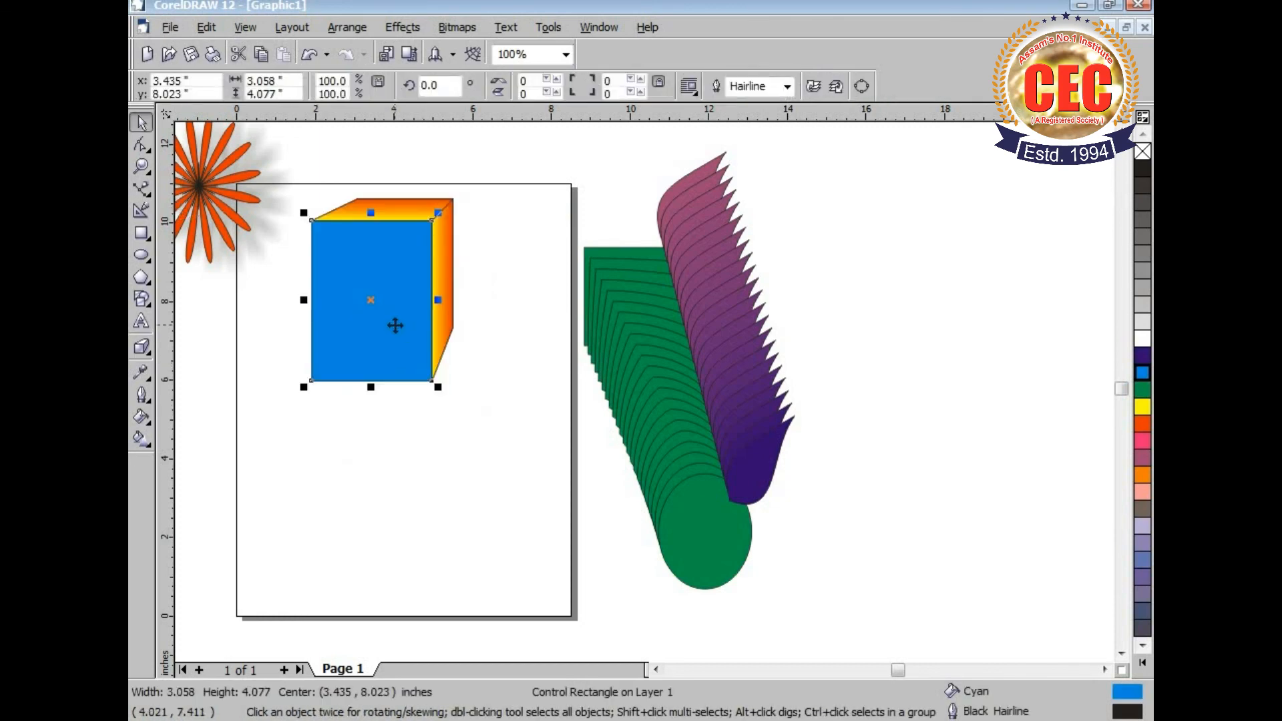